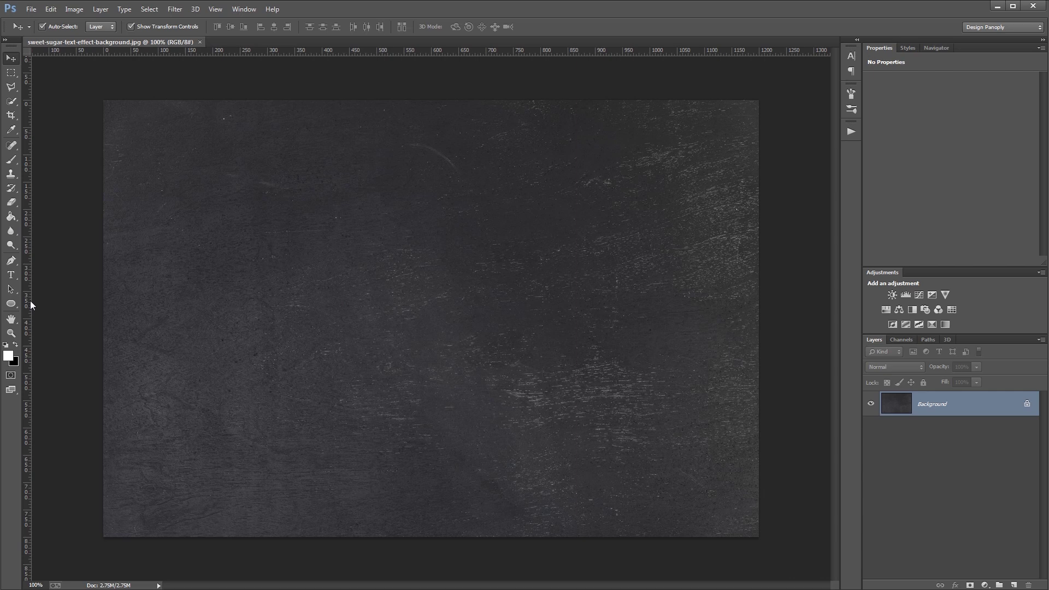
Step: Show the rulers along the edges of the chalkboard canvas
key(ctrl+r)
key(ctrl+r)
Step: Add guides at 600 px and 352 px and type 'Sugary' on a new text layer
drag(25, 300, 436, 291)
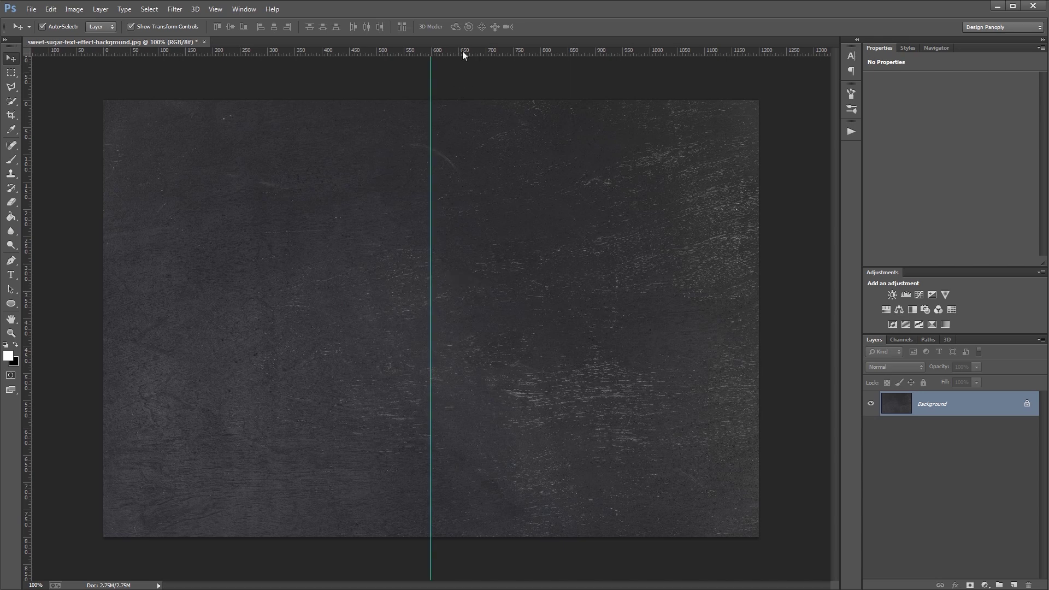
drag(464, 51, 486, 318)
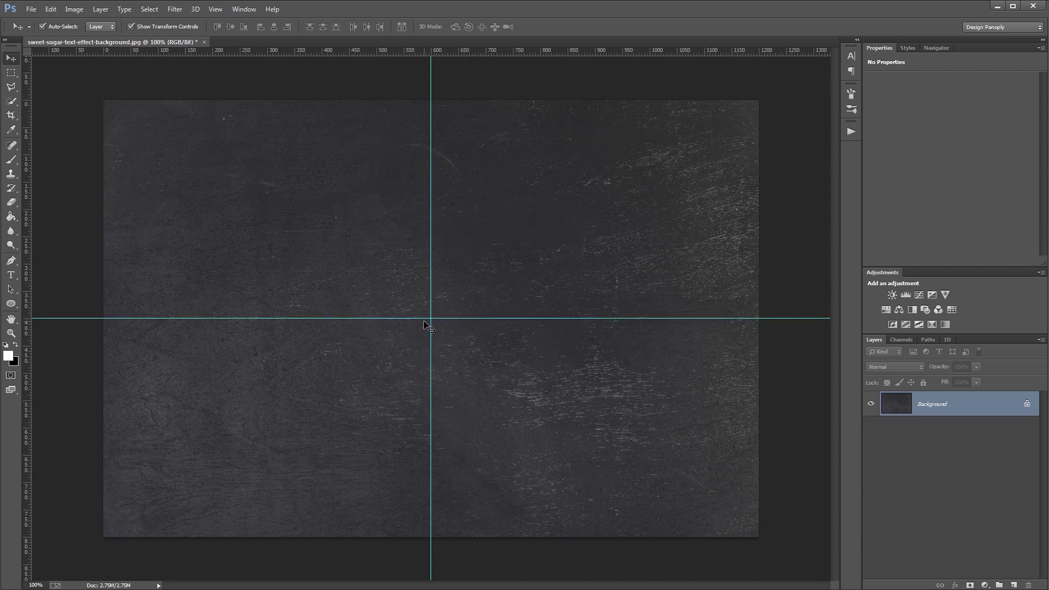
click(11, 275)
click(340, 292)
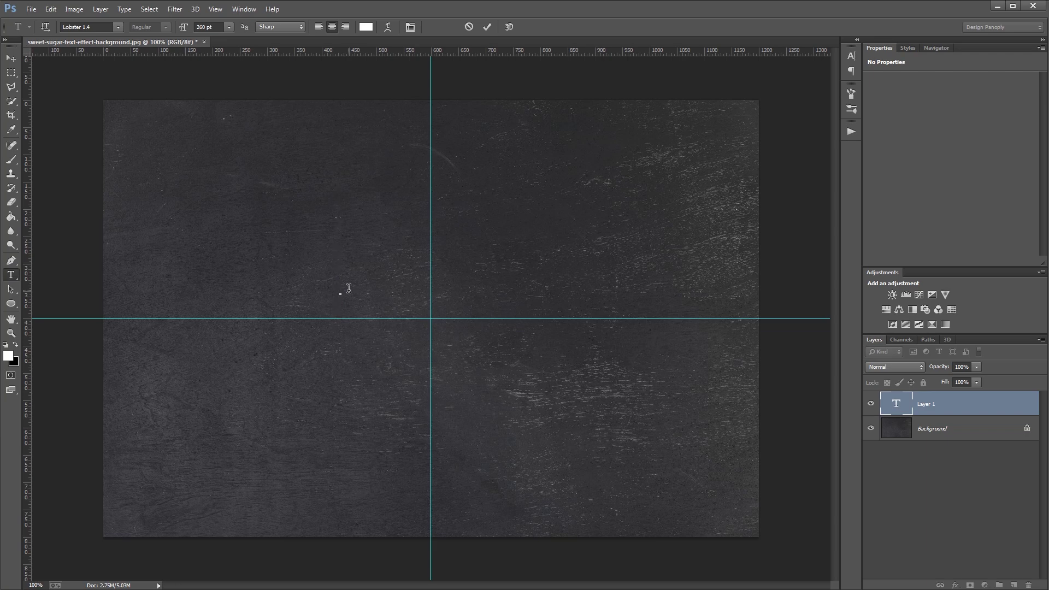
text(Sugart)
key(BackSpace)
text(y)
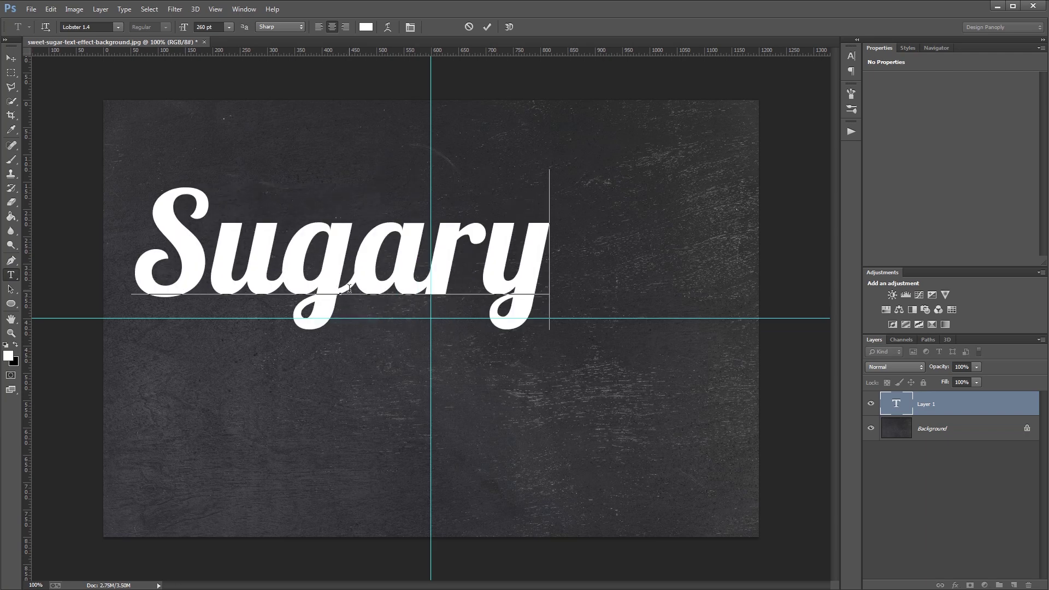
key(ctrl+Return)
Step: Set Sugary in white Lobster 1.4 at 260 pt, centre it on the guides, and hide the guides
key(v)
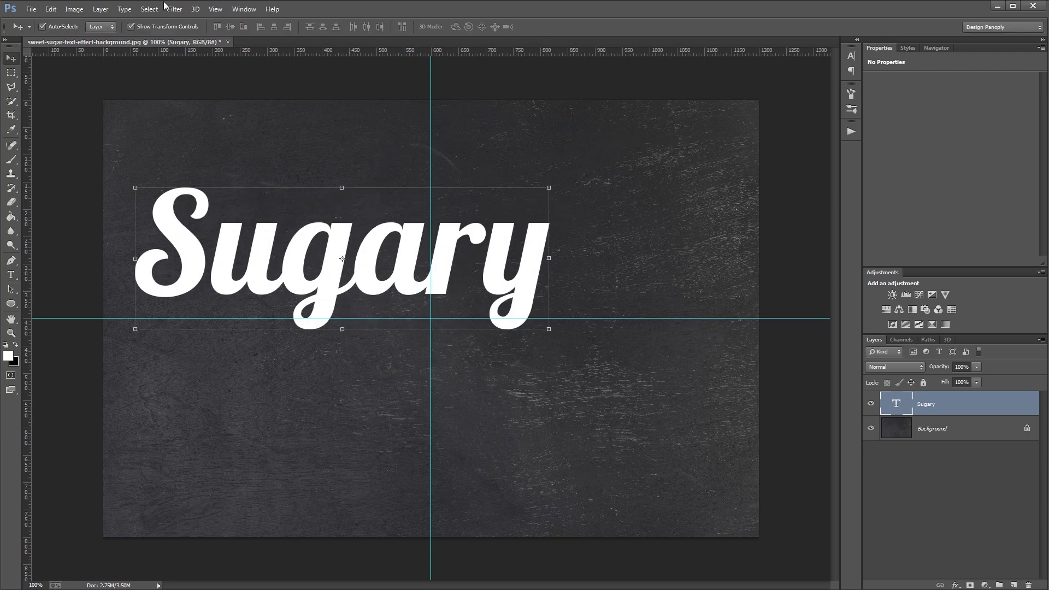
click(850, 60)
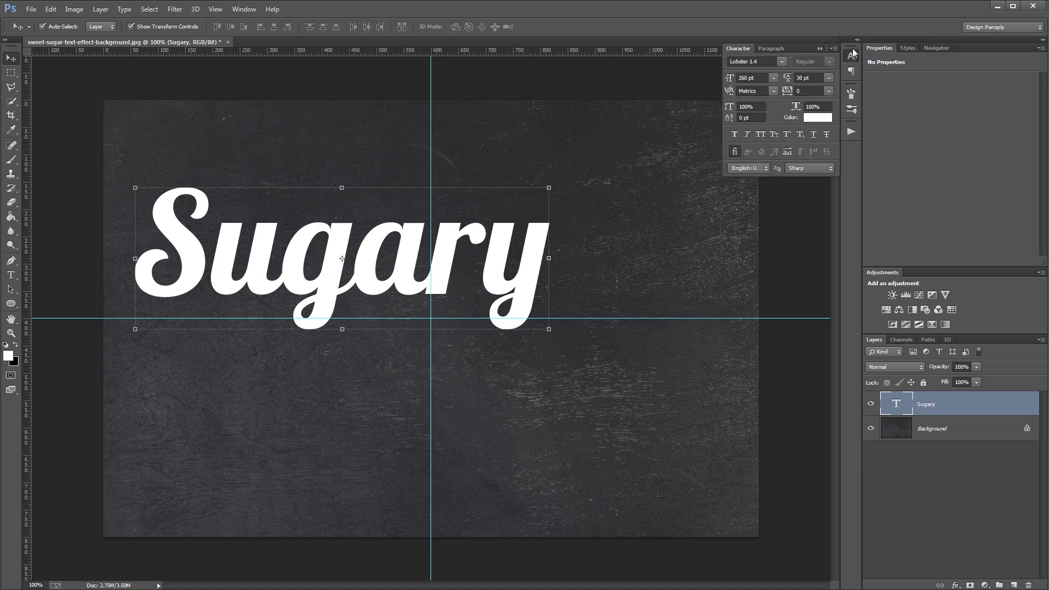
drag(351, 239, 442, 298)
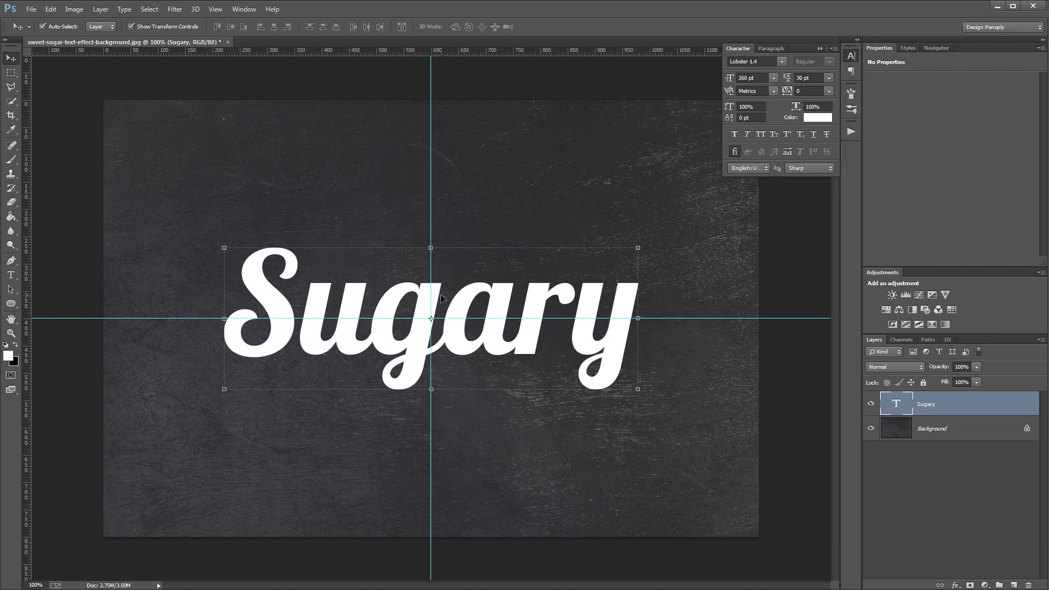
key(Left)
key(Up)
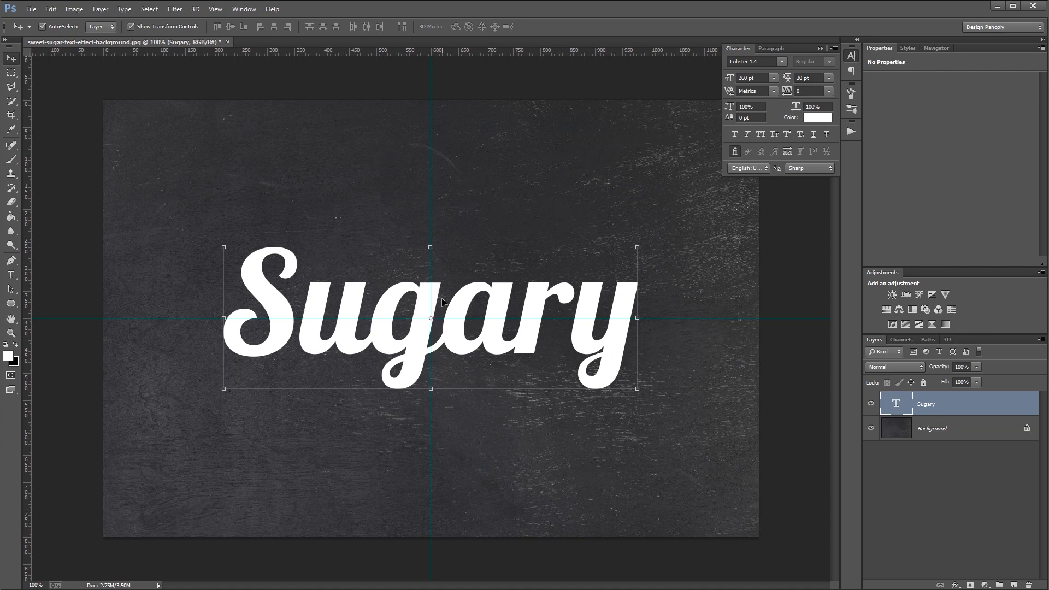
key(ctrl+semicolon)
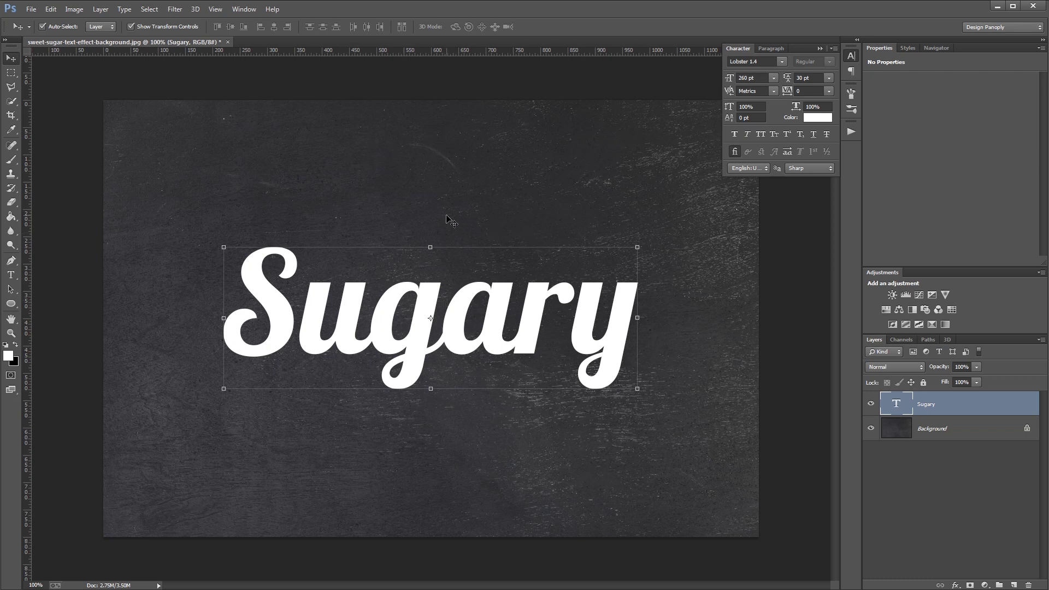
Step: Create a 50 x 50 px document and fill it black
key(ctrl+n)
key(Tab)
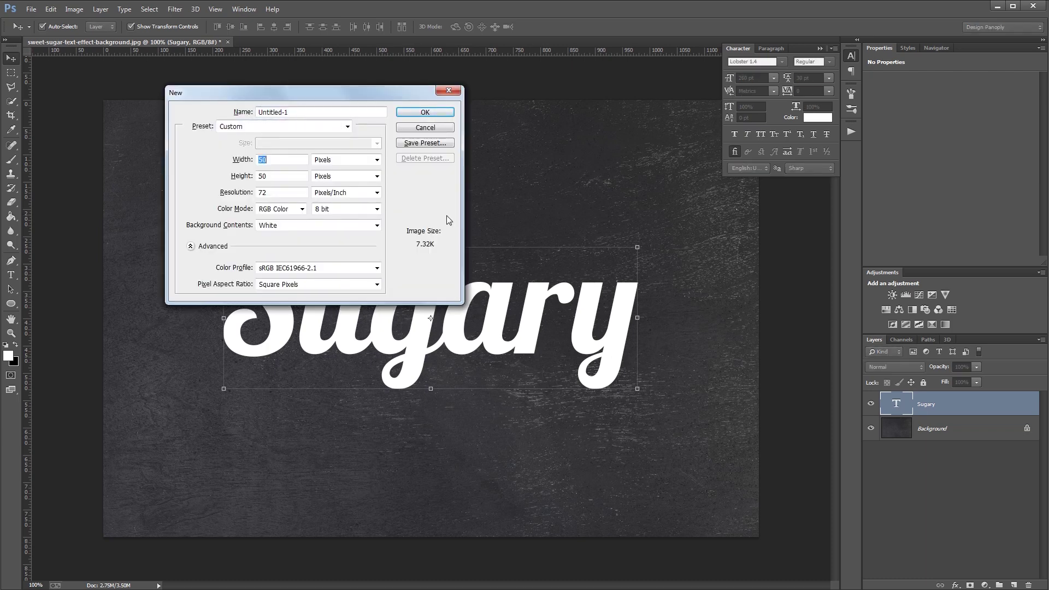
key(Tab)
key(Tab)
key(Return)
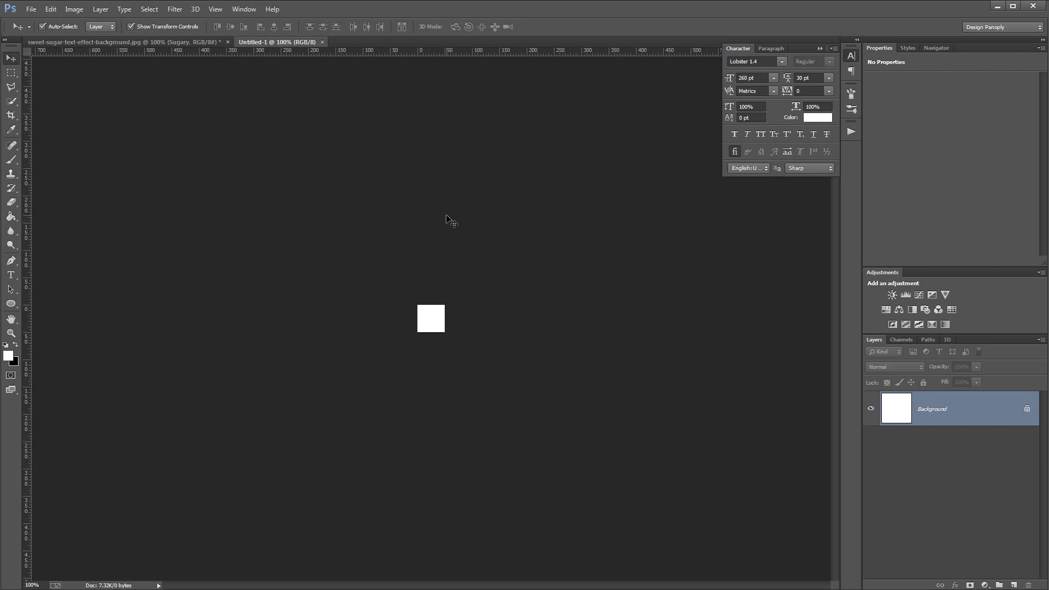
key(ctrl+BackSpace)
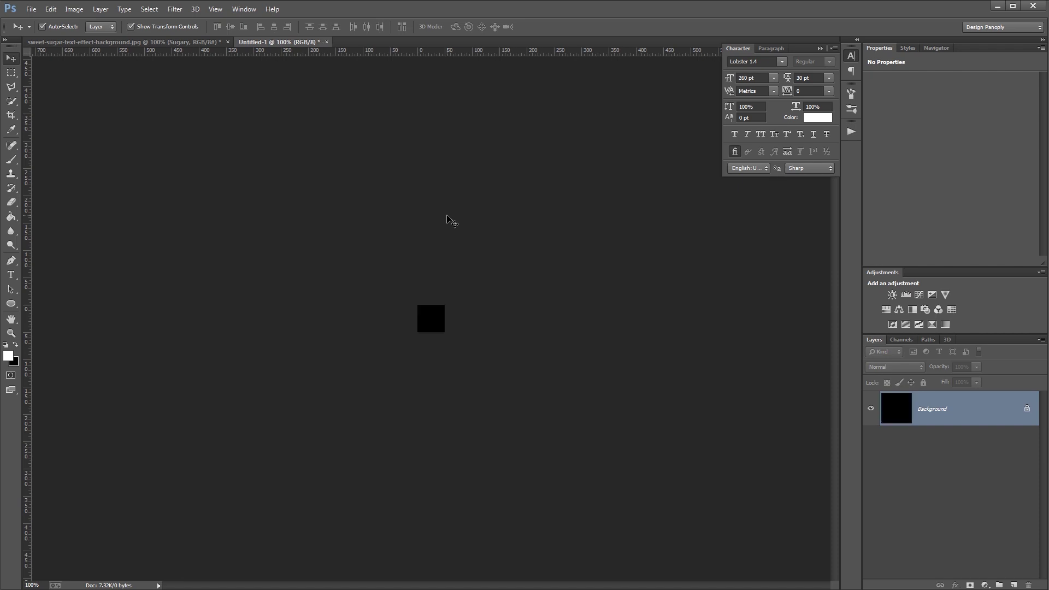
Step: Define the black square as brush preset 'Sugar Crystals' and close the document unsaved
click(51, 9)
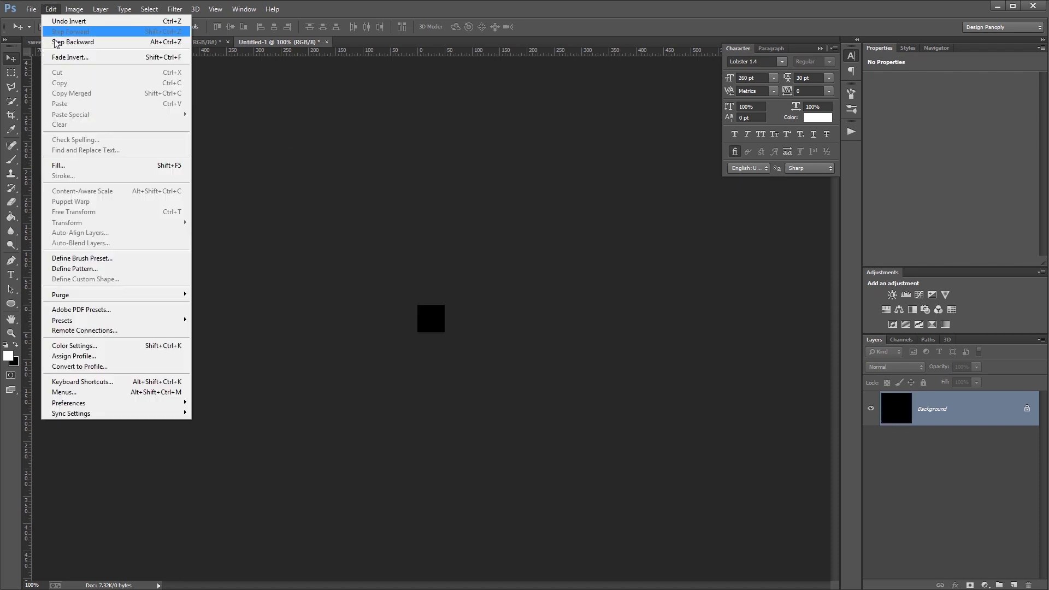
click(107, 262)
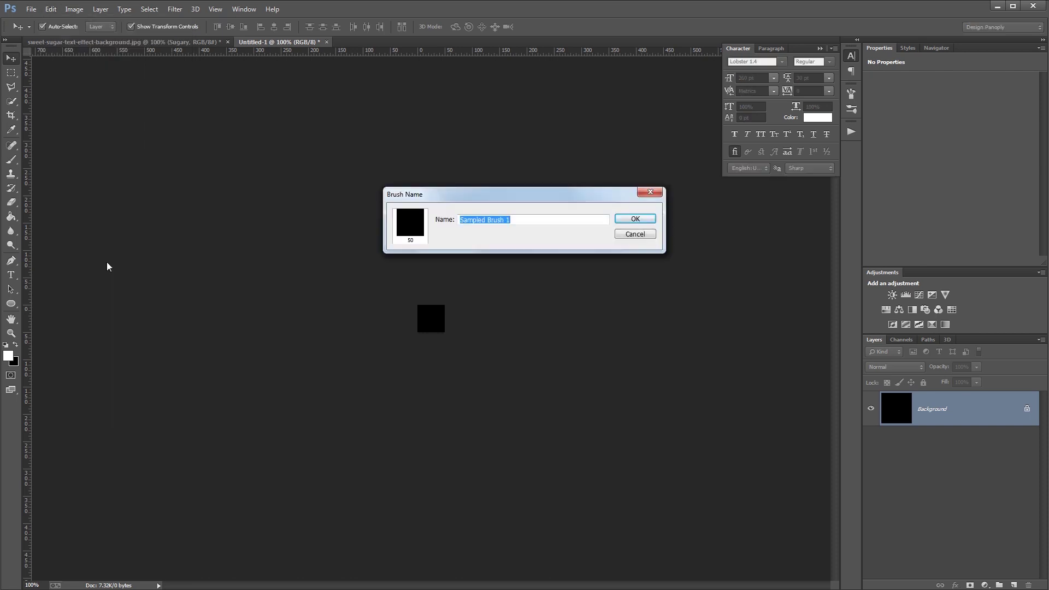
text(Sugar Crystals)
key(Return)
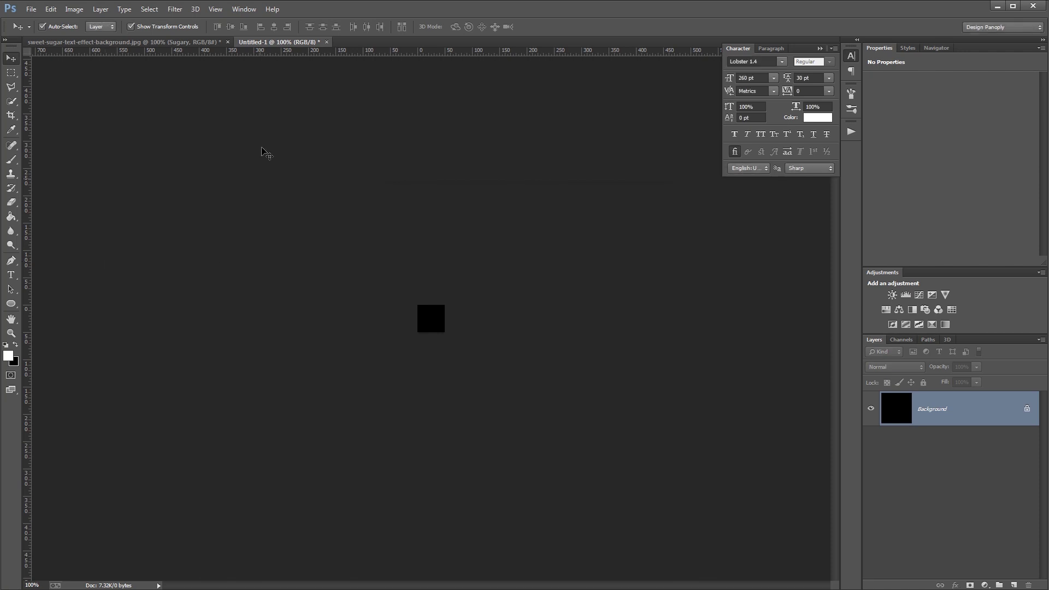
click(327, 42)
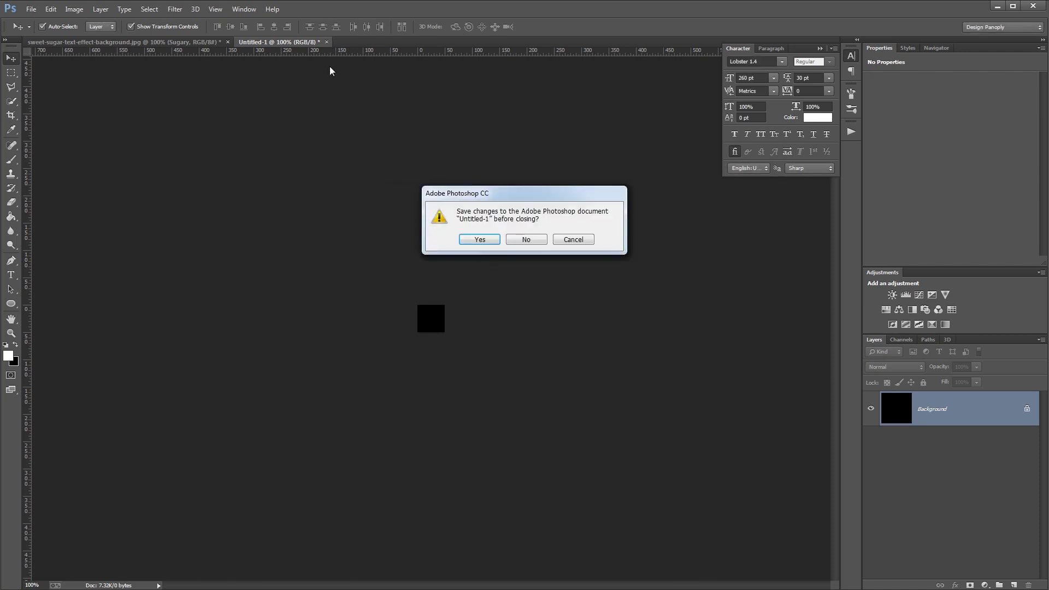
click(526, 239)
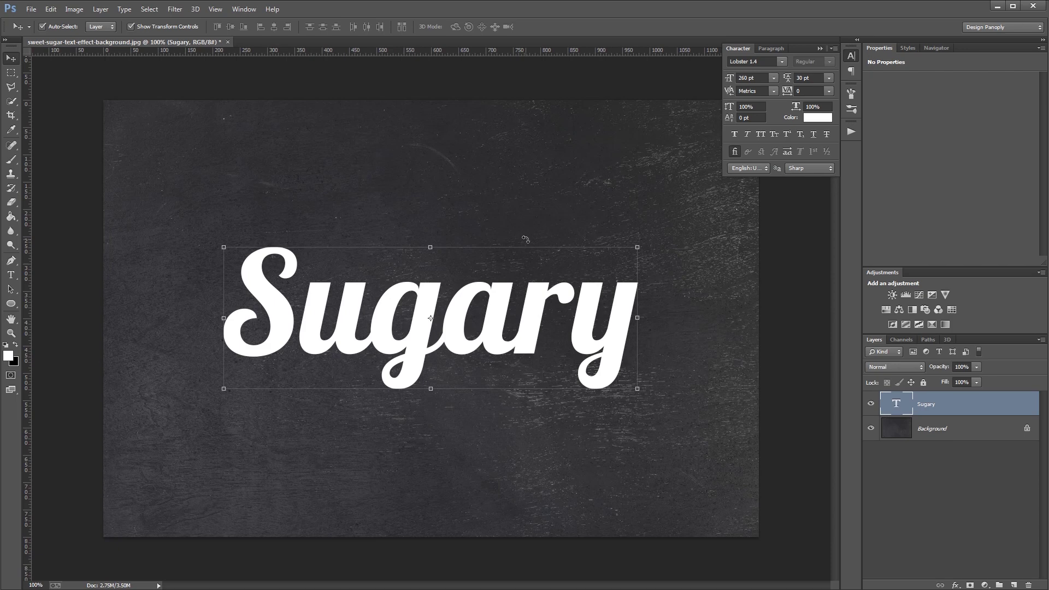
Step: Select the Brush tool with the square Sugar Crystals preset at 5 px
click(16, 161)
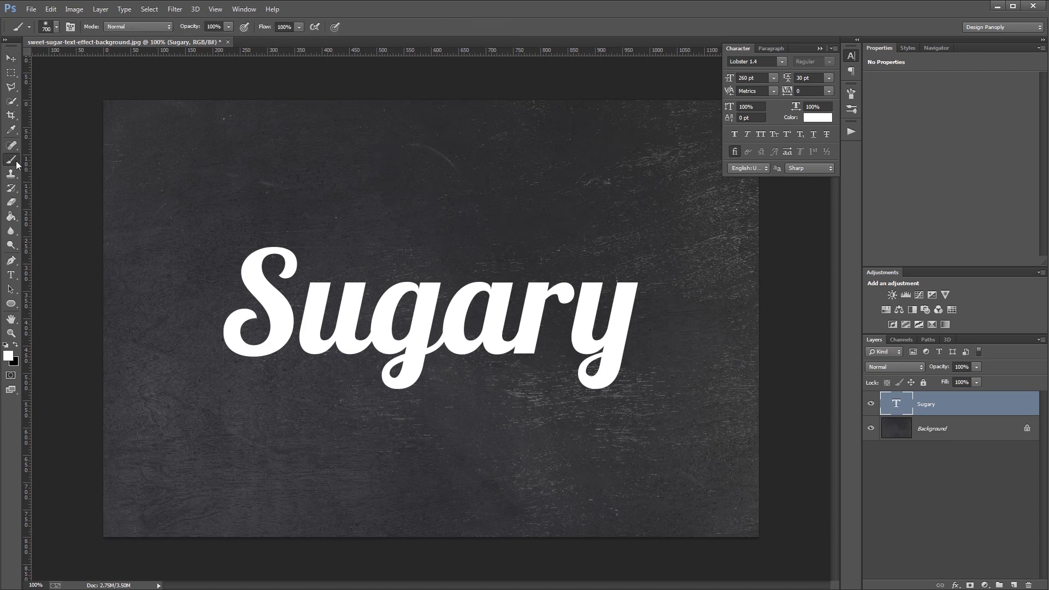
click(851, 110)
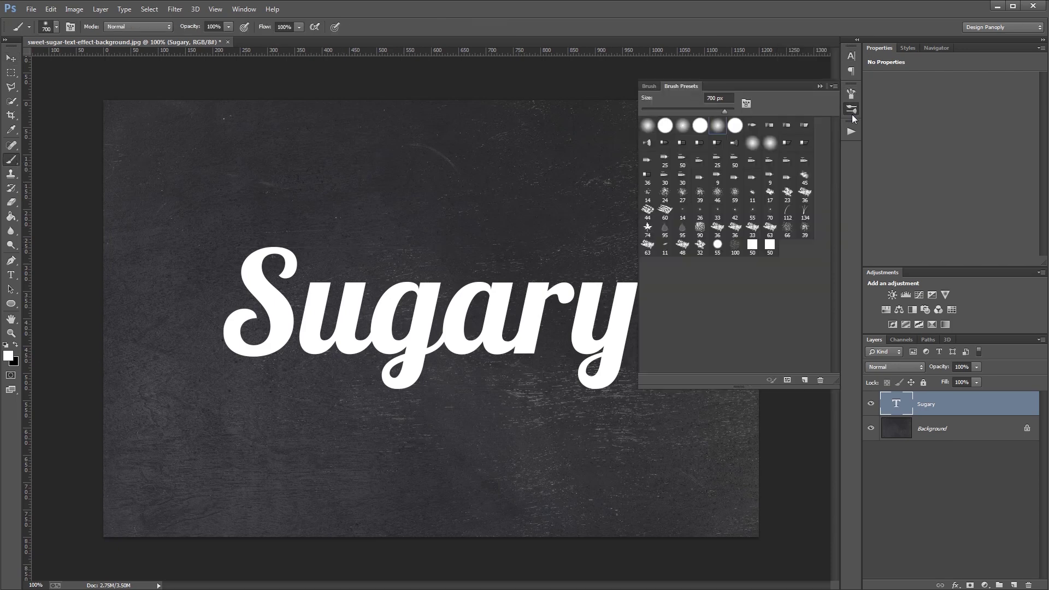
click(773, 244)
click(648, 87)
click(817, 187)
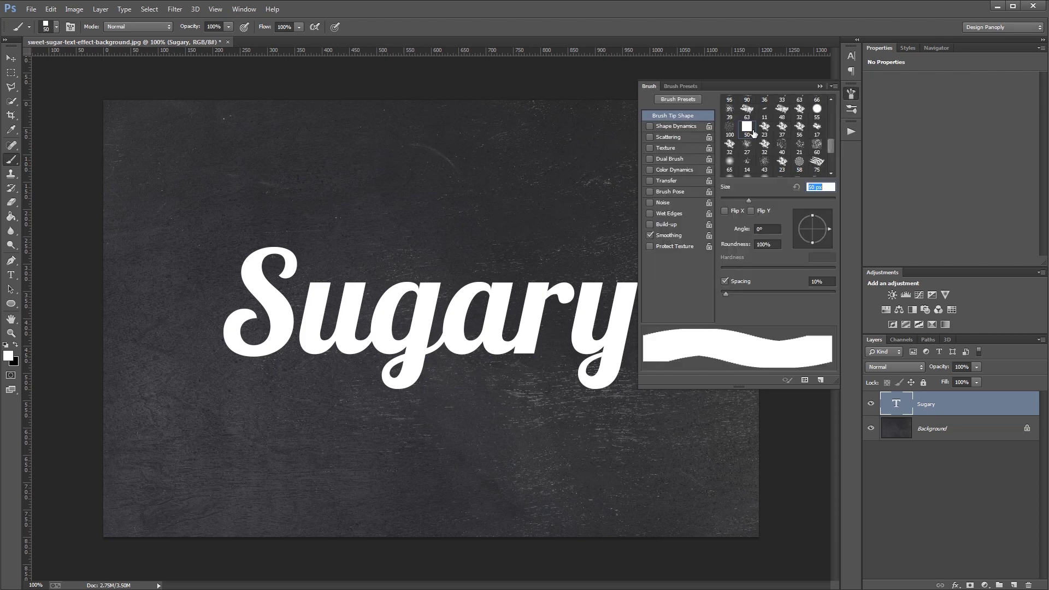
text(5)
key(Return)
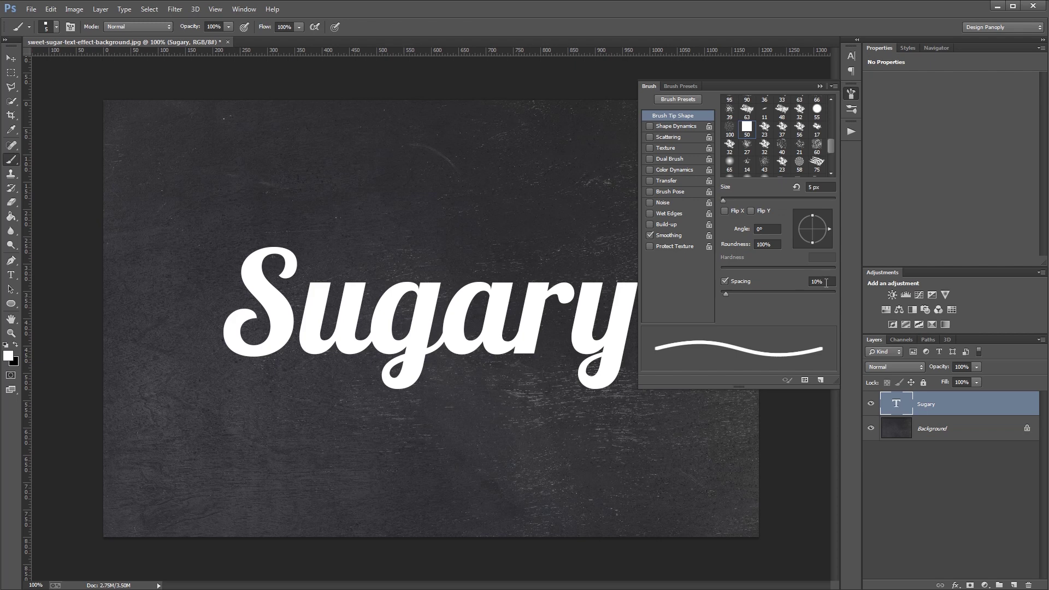
Step: Enable Shape Dynamics and Scattering at 250% on both axes for the brush
click(681, 130)
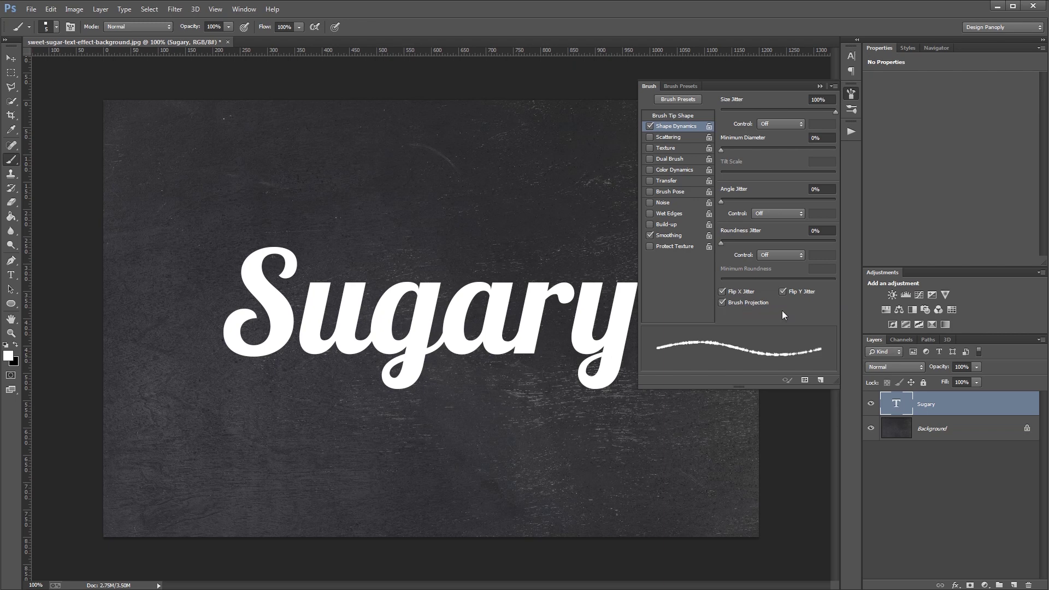
click(671, 137)
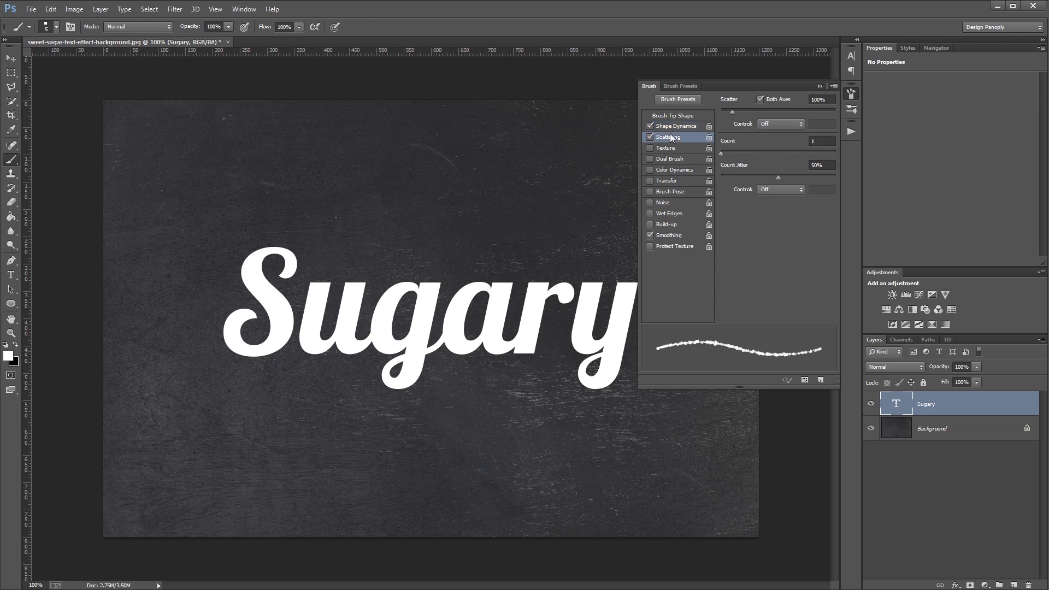
double_click(817, 99)
text(250)
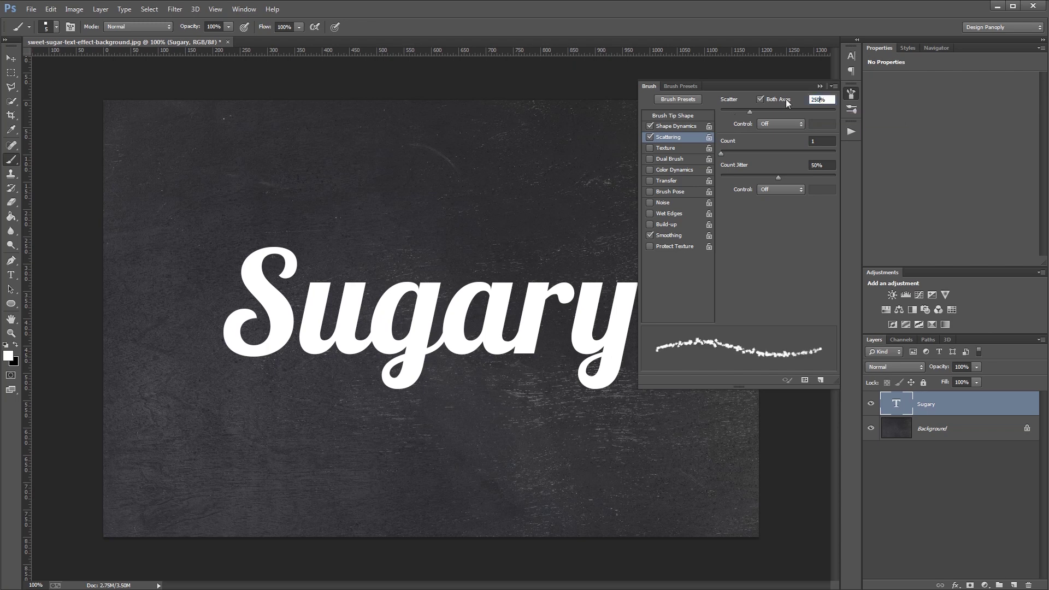
key(Return)
click(820, 87)
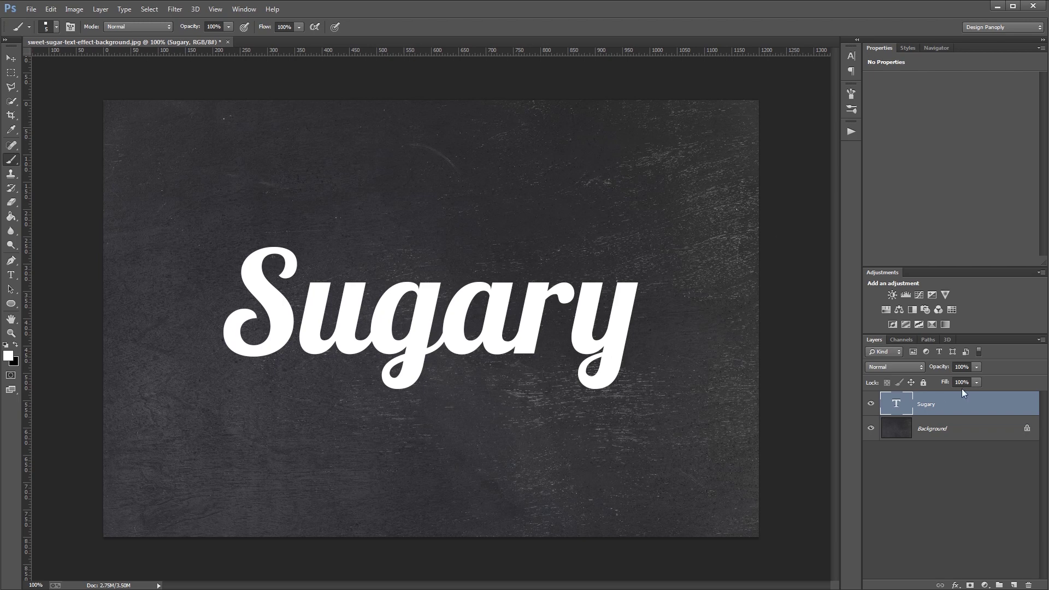
Step: Convert Sugary to a work path, hide the text layer, and merge the path's shape components
right_click(953, 409)
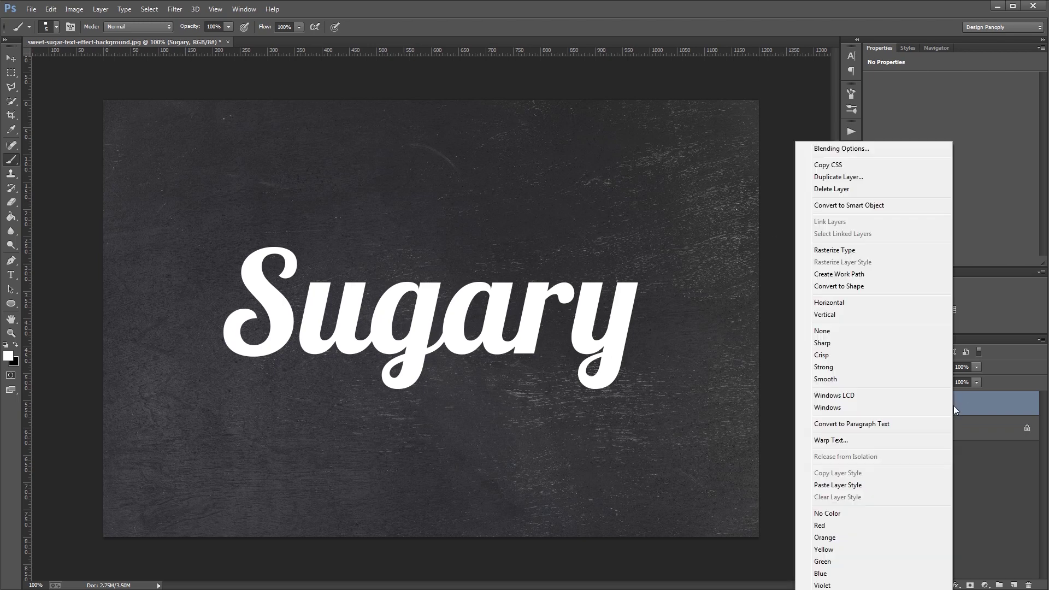
click(851, 274)
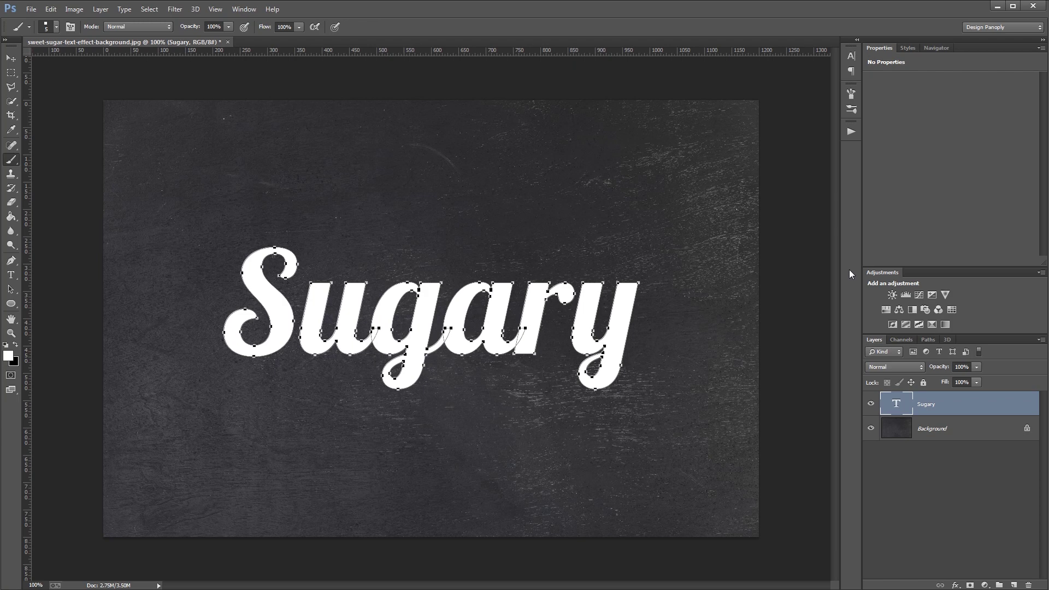
click(872, 405)
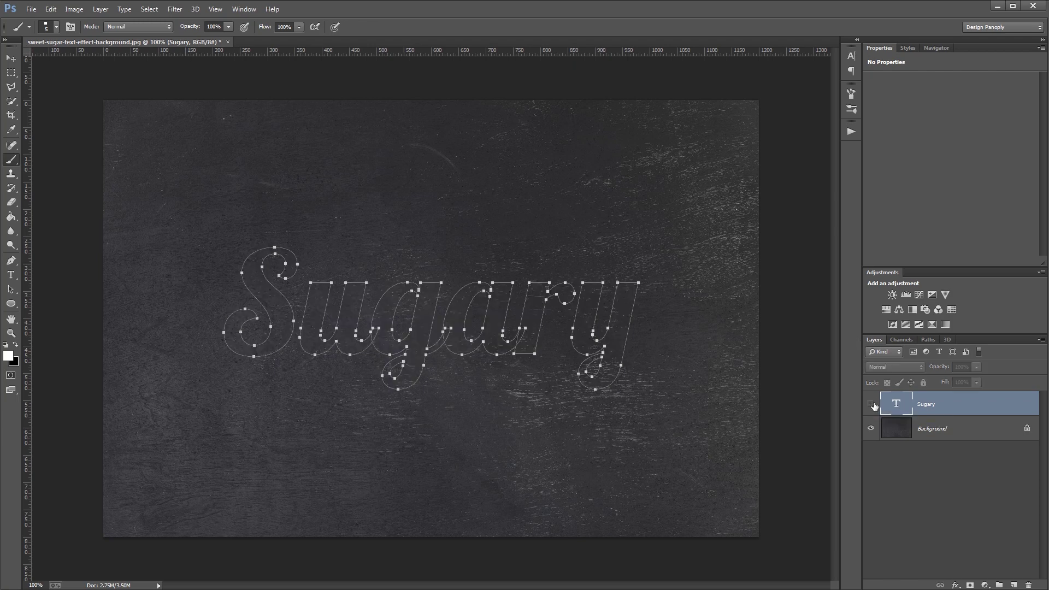
click(12, 293)
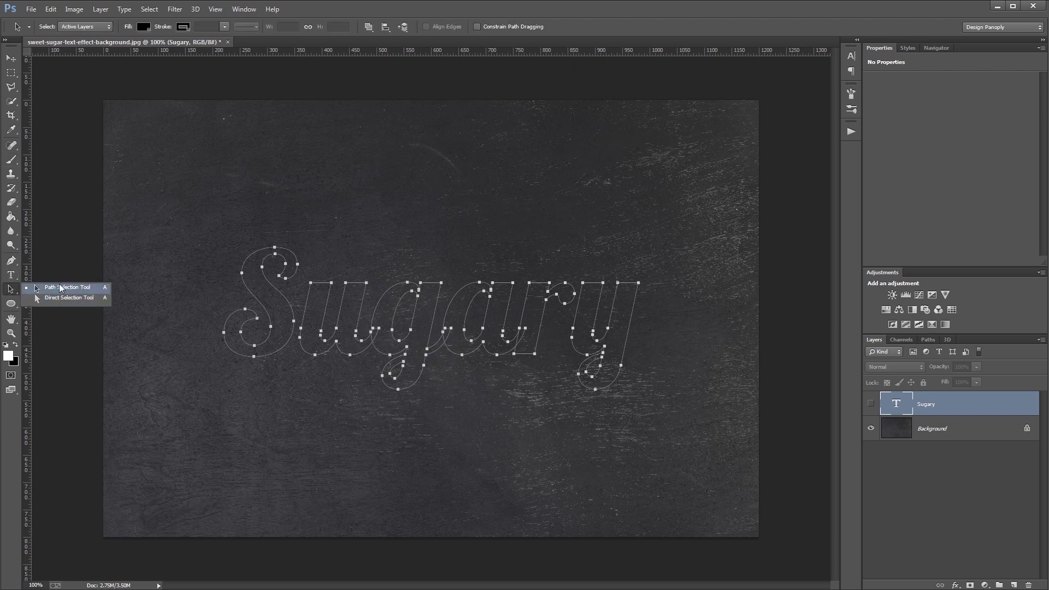
click(59, 287)
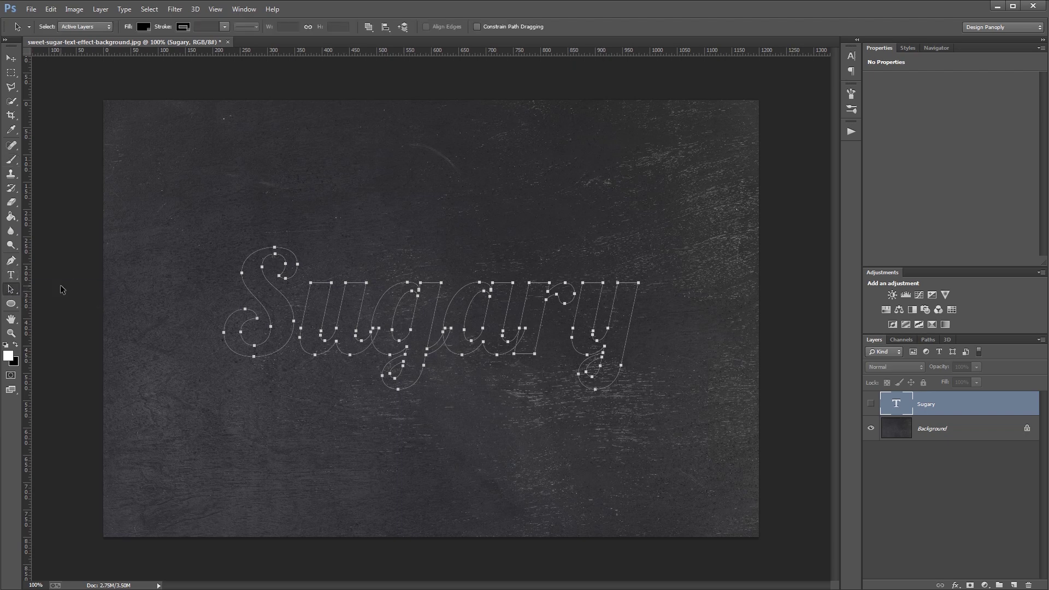
click(368, 27)
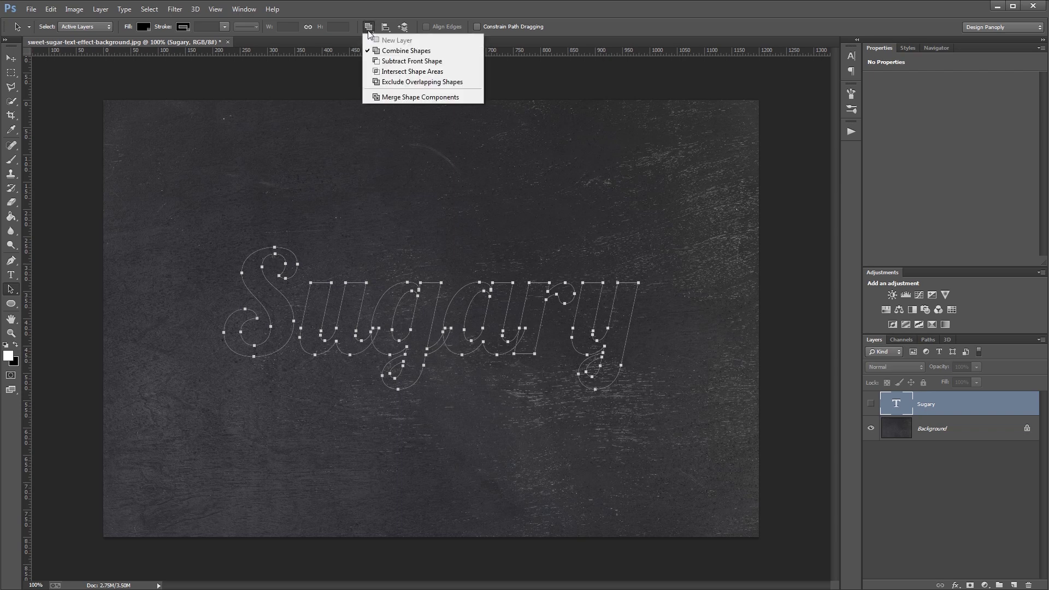
click(404, 97)
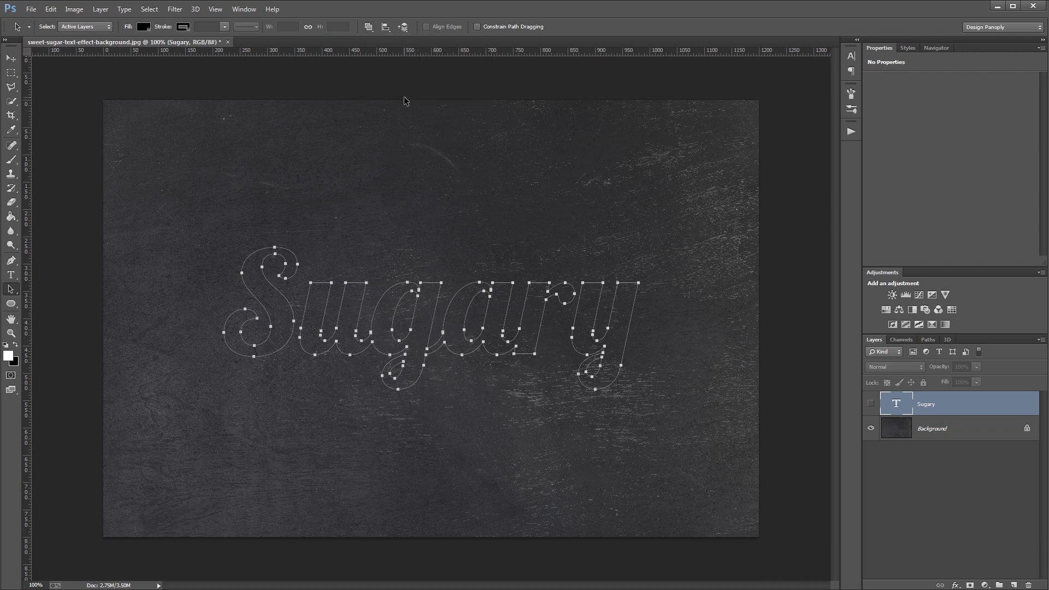
Step: On new Layer 1, stroke the Sugary path with the sugar-crystal brush
click(1015, 585)
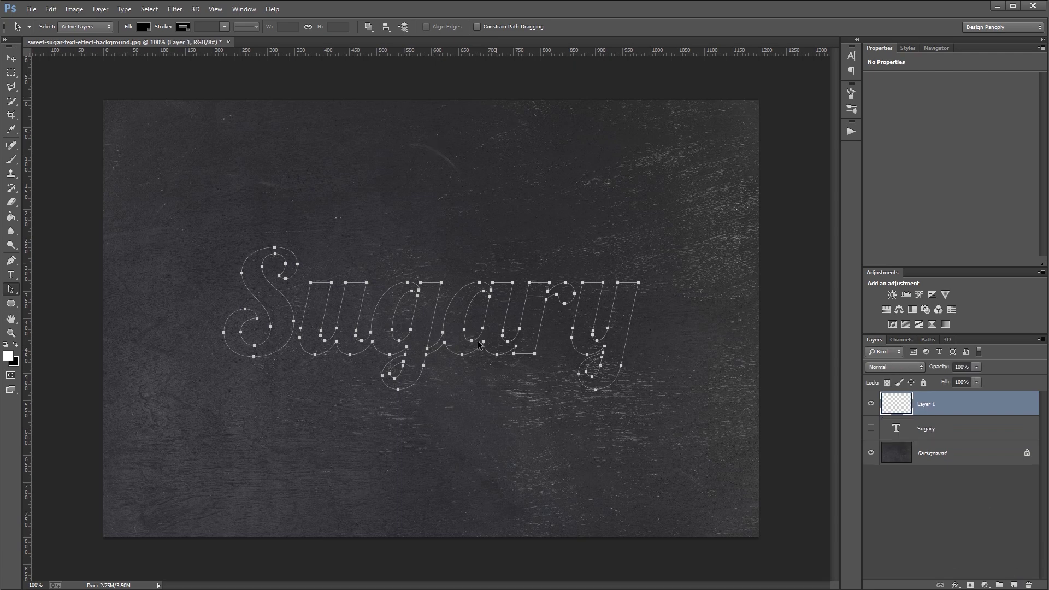
right_click(417, 288)
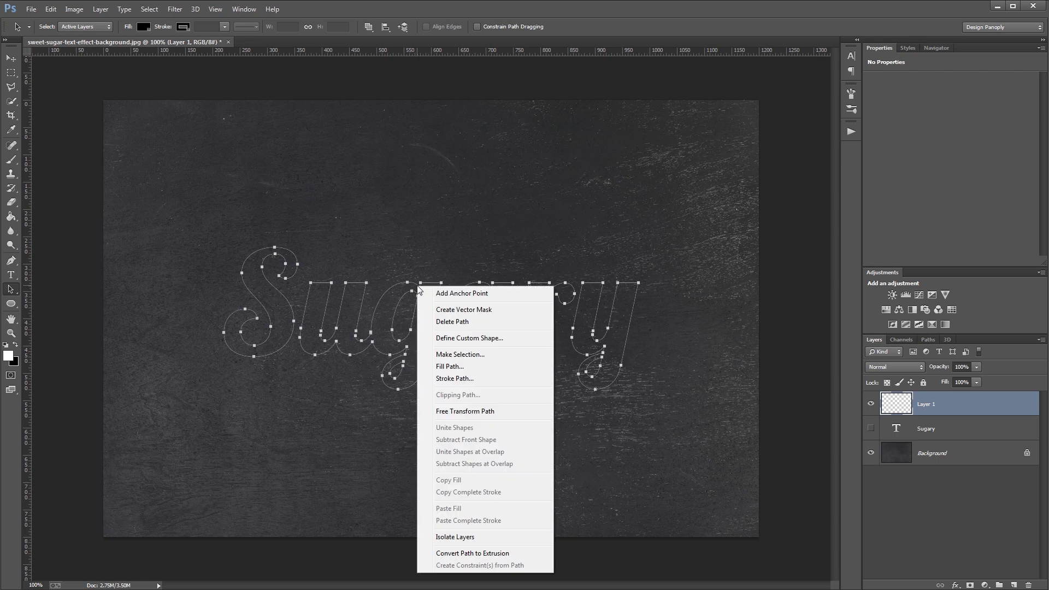
click(456, 378)
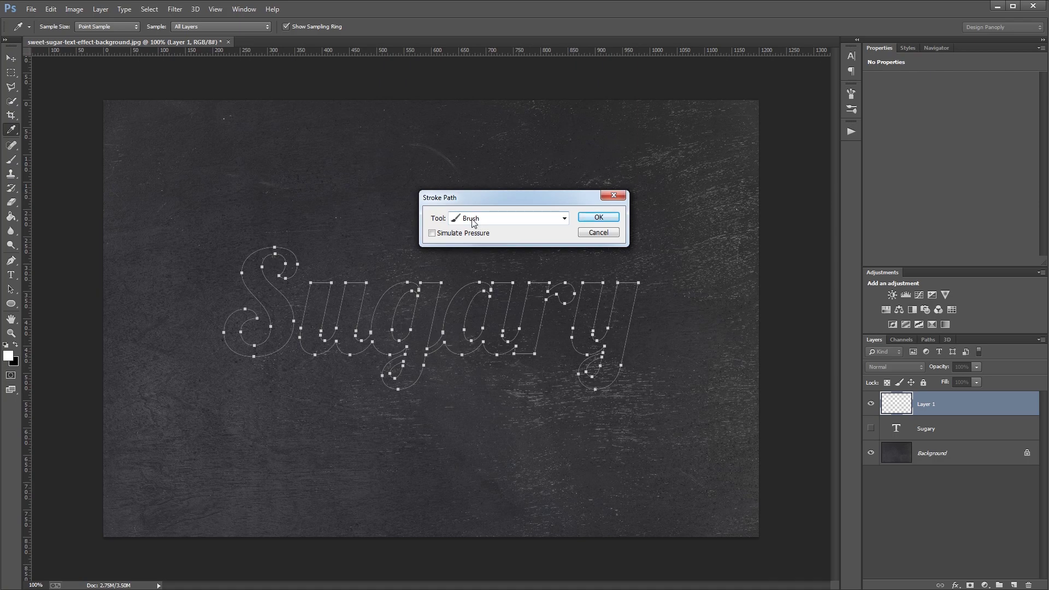
click(598, 217)
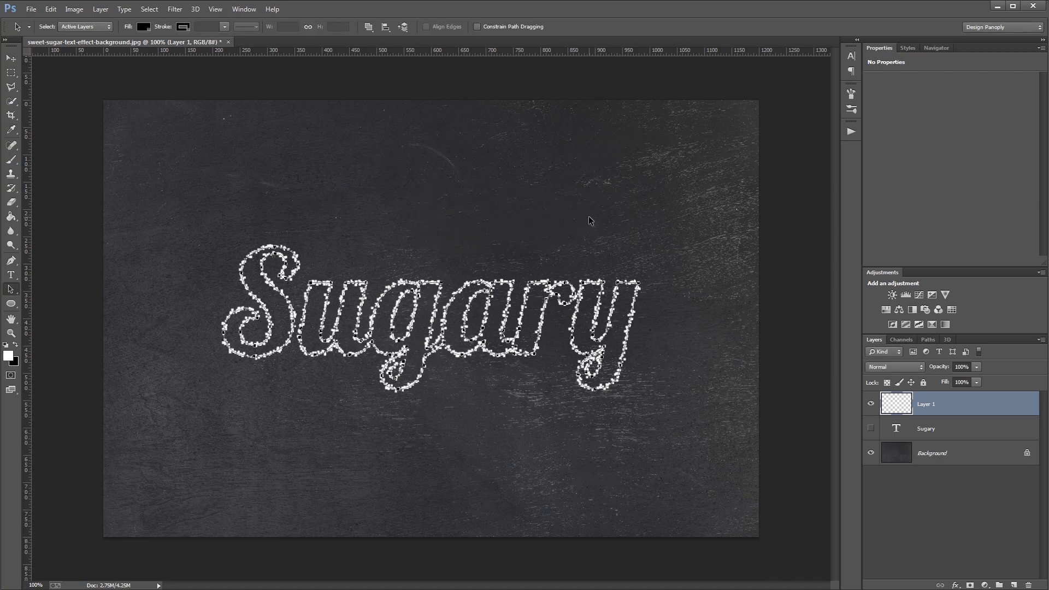
key(Return)
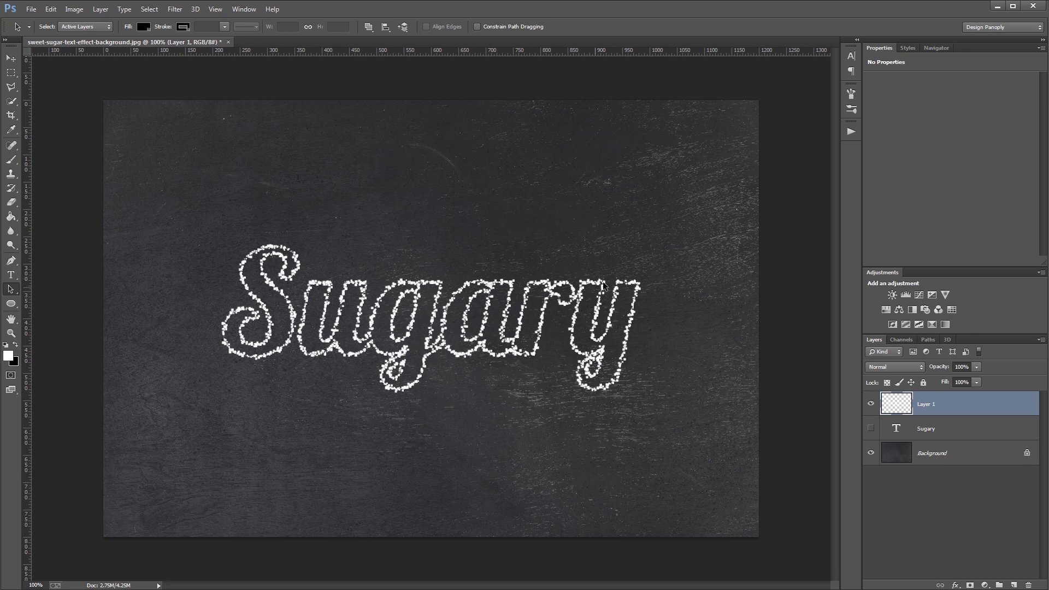
click(331, 334)
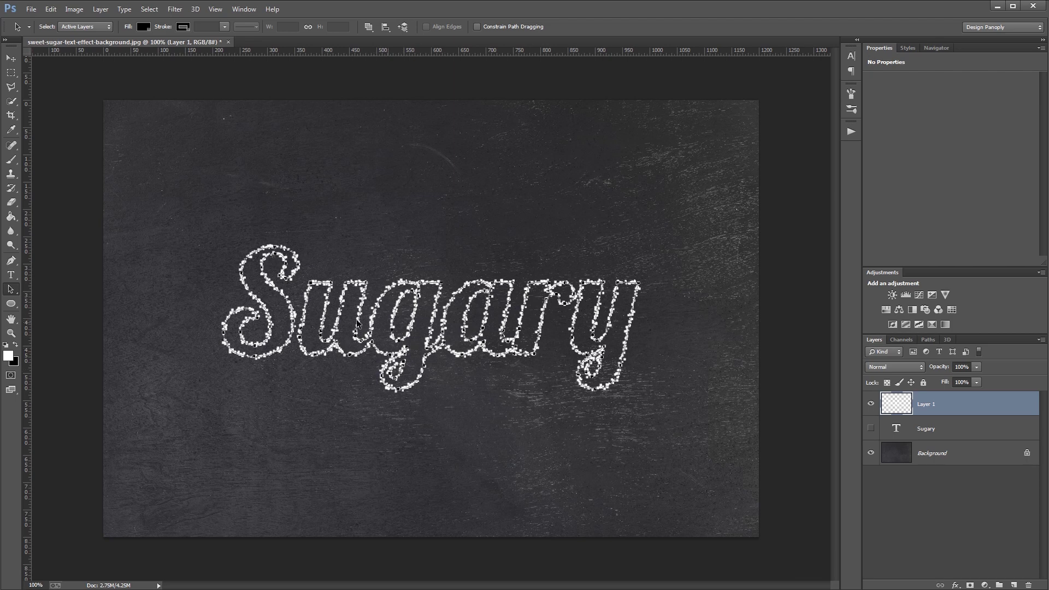
click(10, 160)
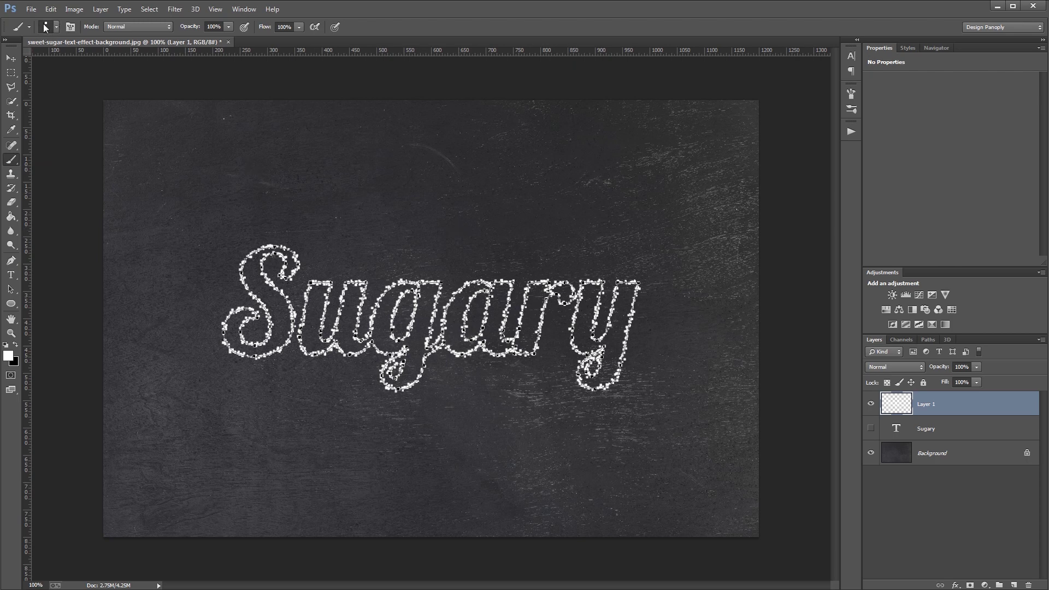
Step: On new Layer 2, stroke the Sugary path again, then toggle Layer 1 off and on to compare
click(1012, 585)
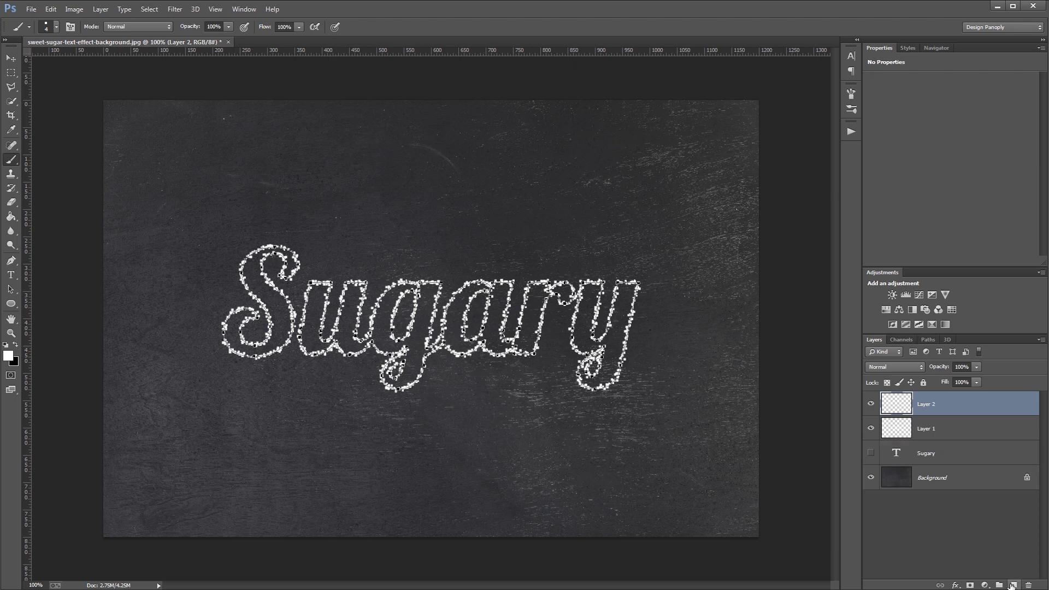
click(10, 291)
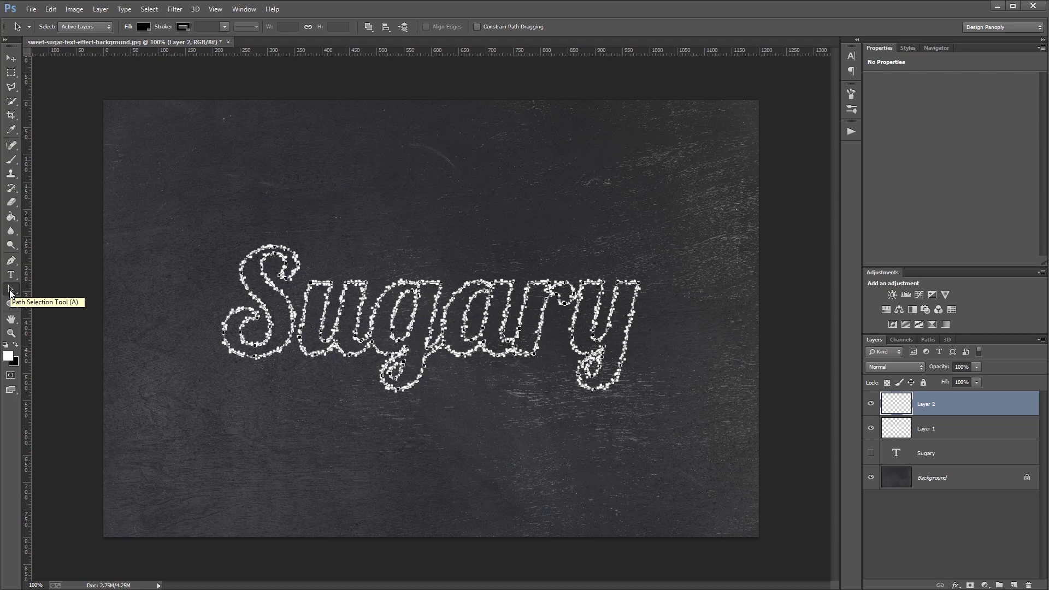
right_click(420, 290)
click(463, 379)
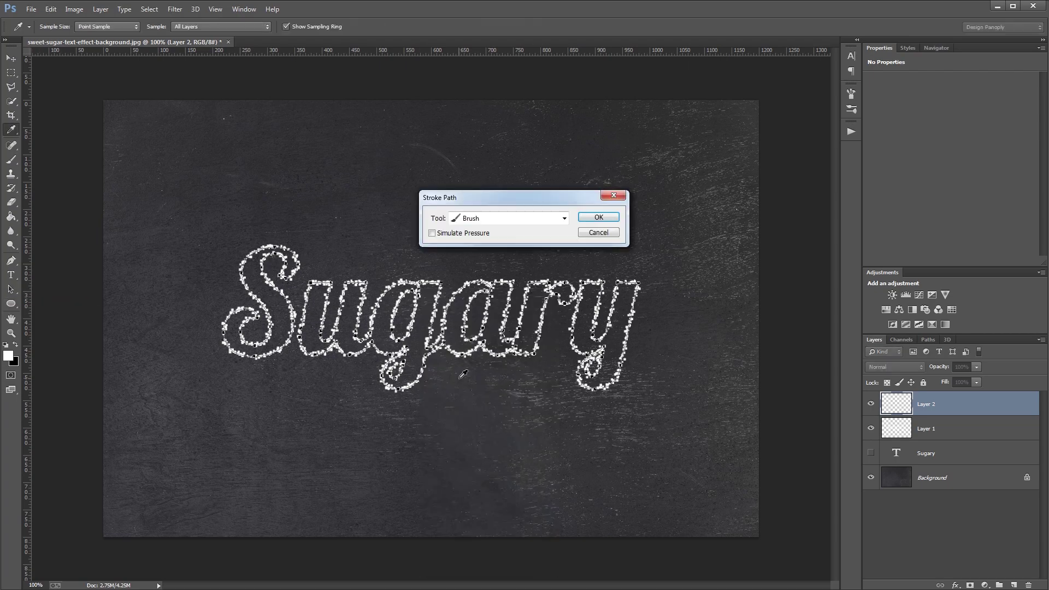
click(595, 217)
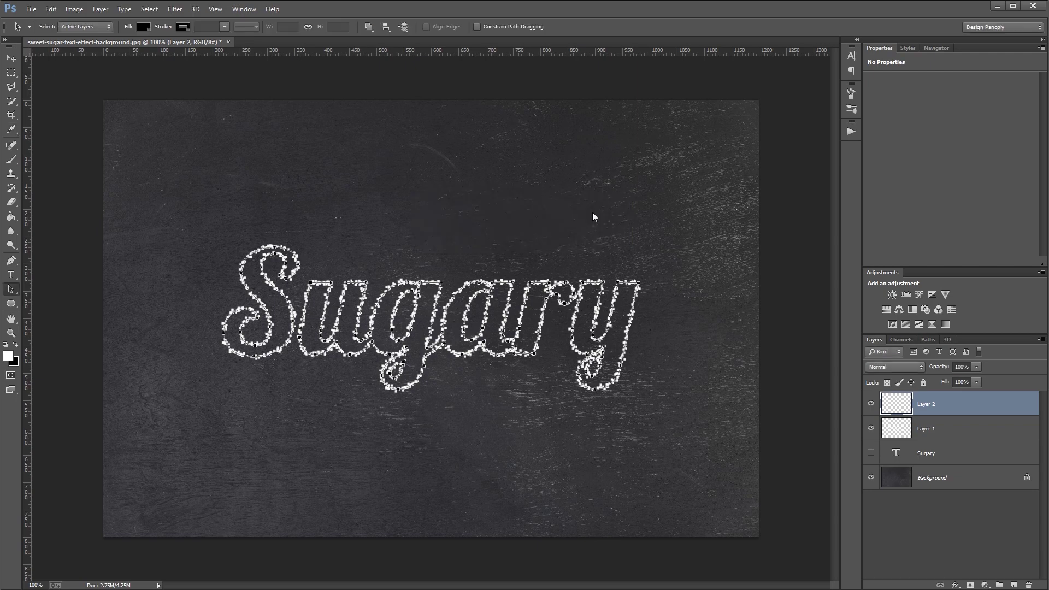
click(871, 431)
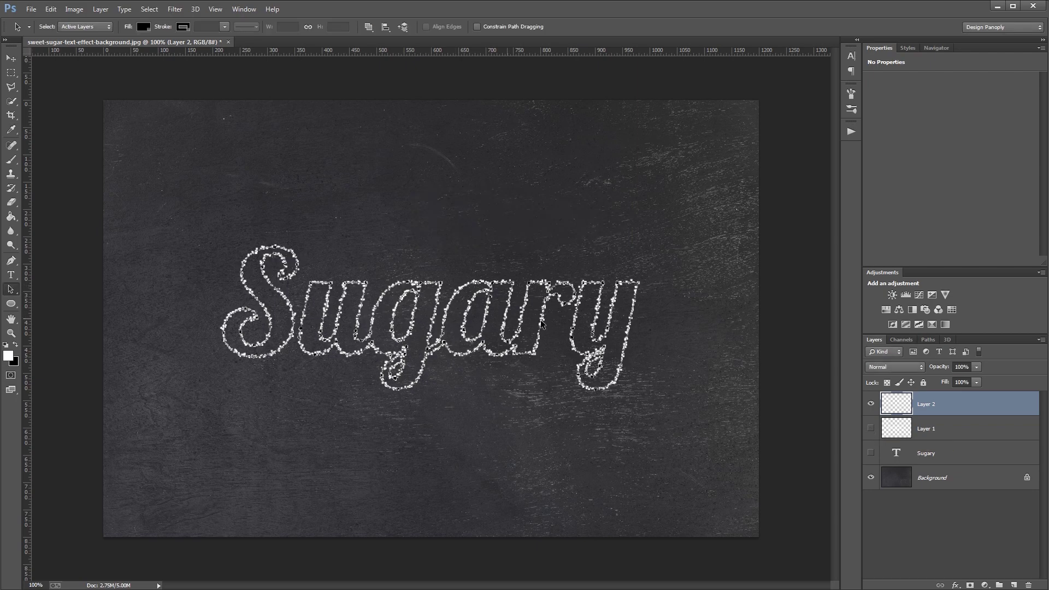
click(871, 428)
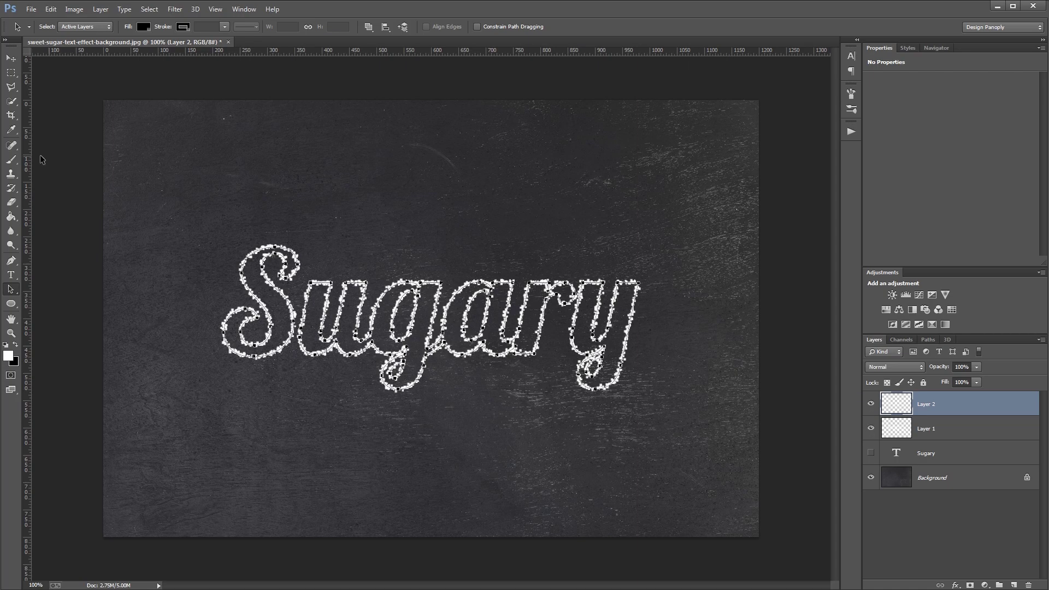
Step: Raise the brush scatter to 500%
click(10, 160)
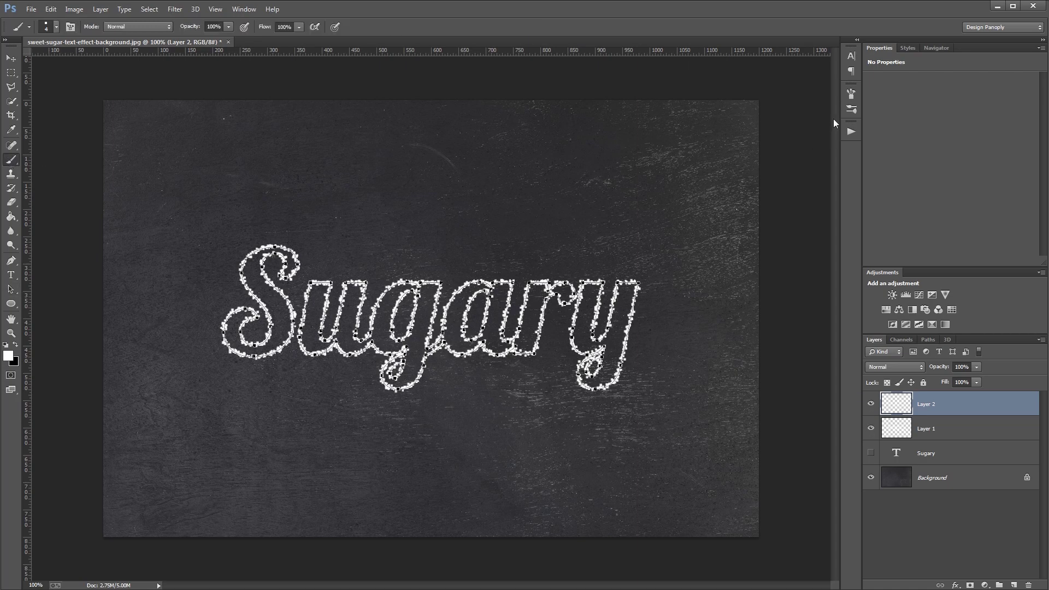
click(851, 94)
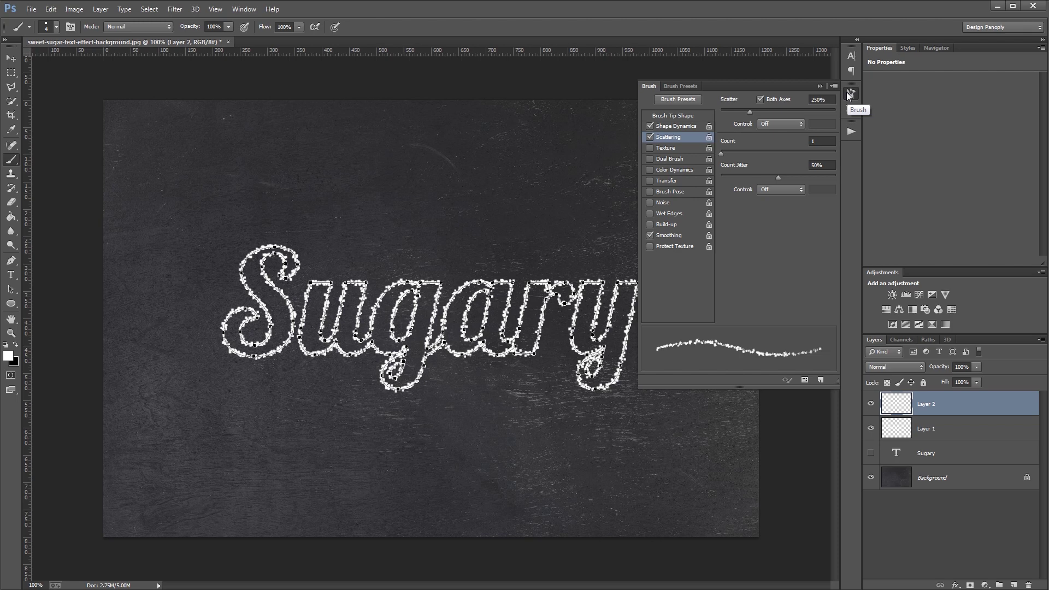
click(819, 99)
text(50)
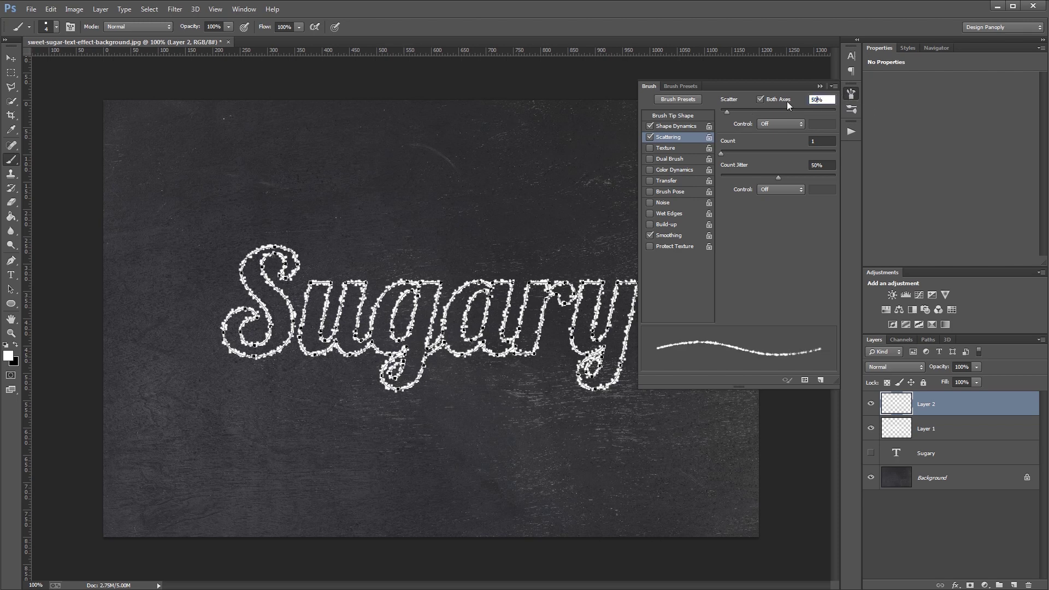
text(0)
key(Return)
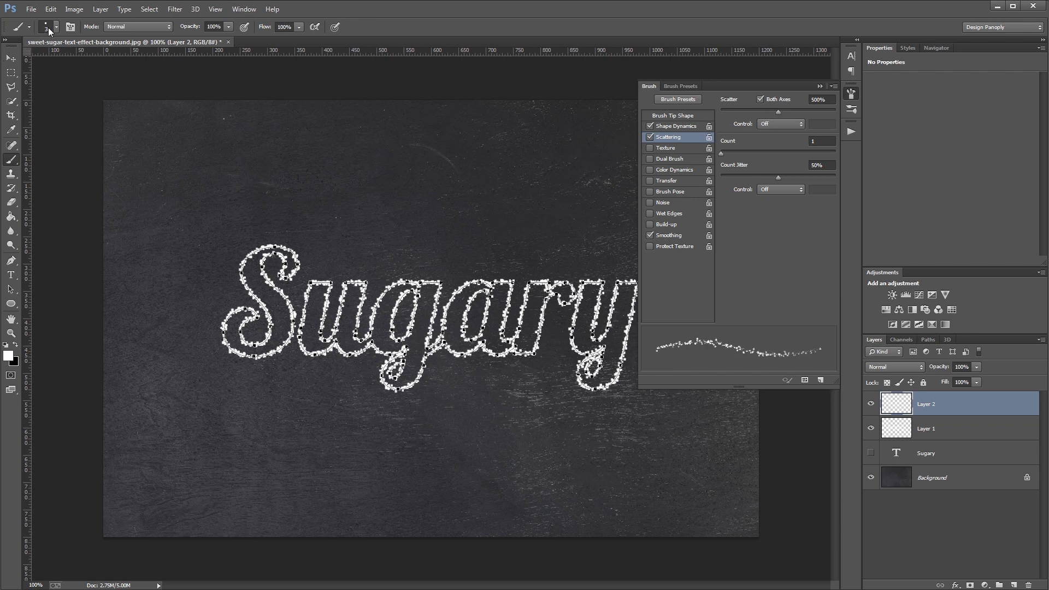
Step: Stroke the Sugary path with the brush onto new Layer 3
click(1013, 585)
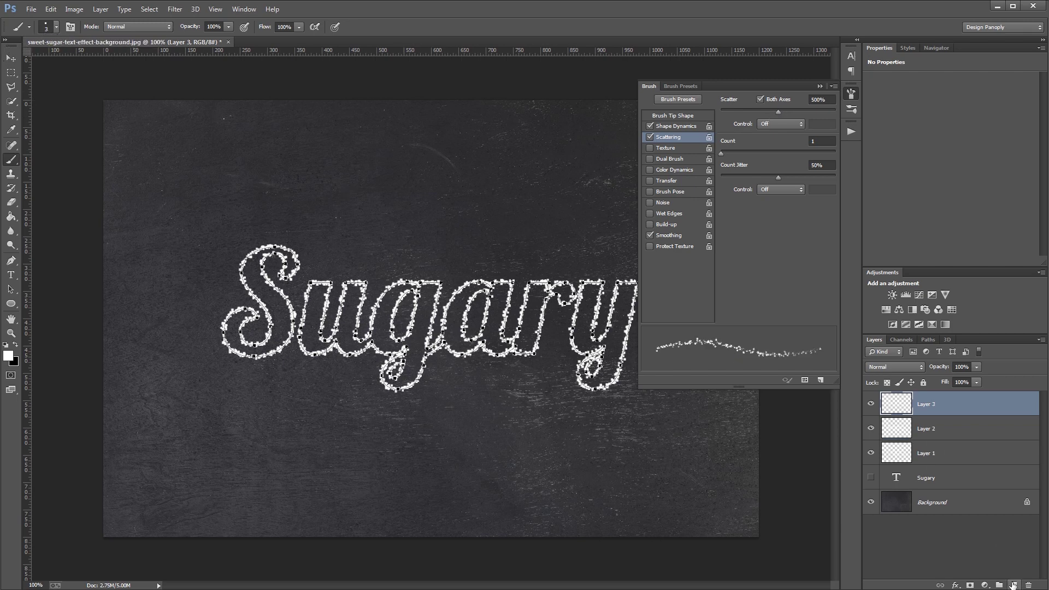
click(11, 289)
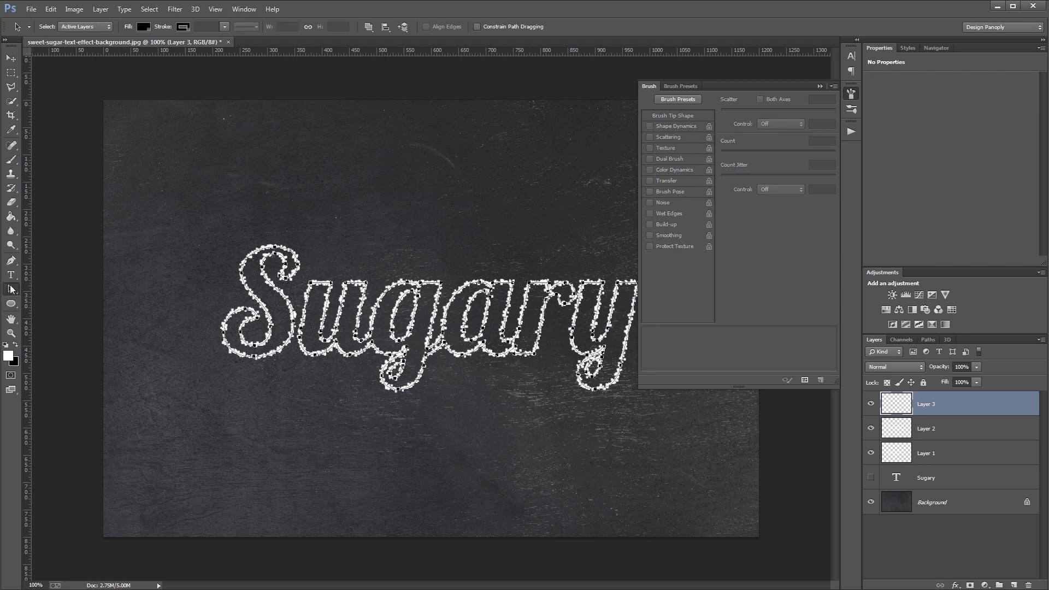
right_click(462, 299)
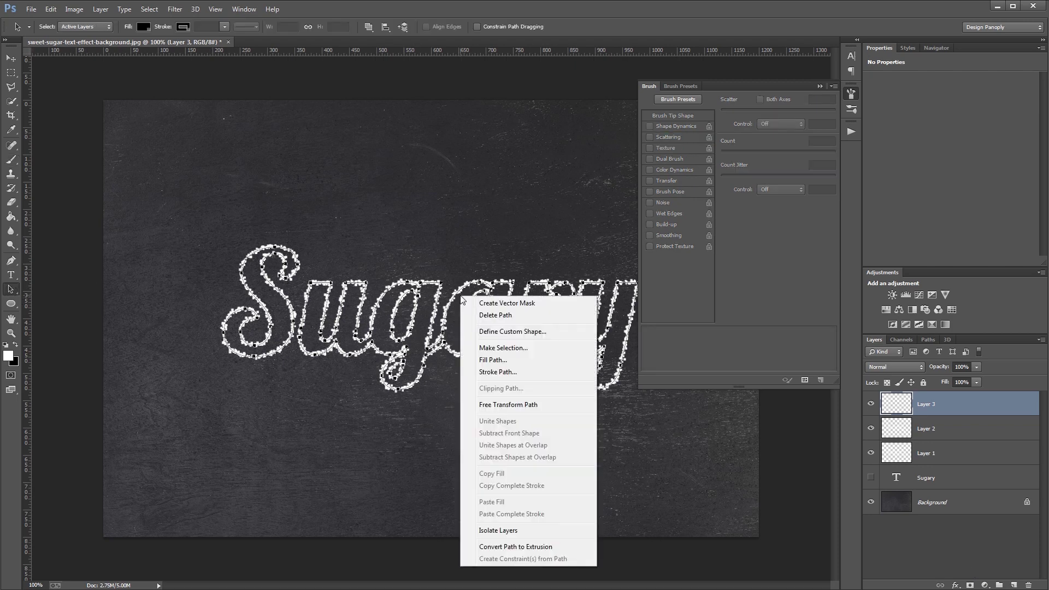
click(497, 372)
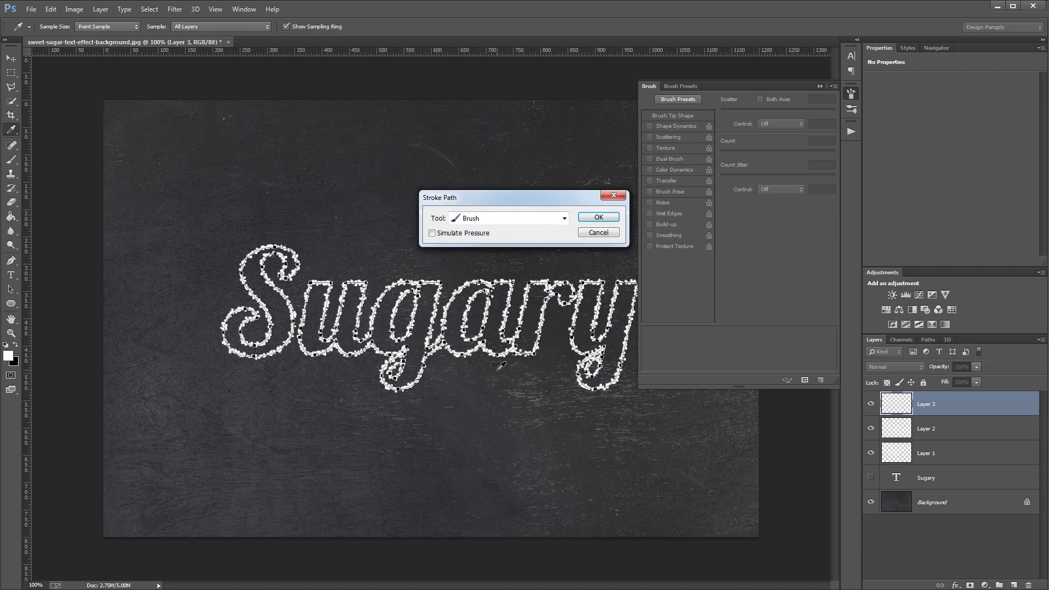
click(599, 217)
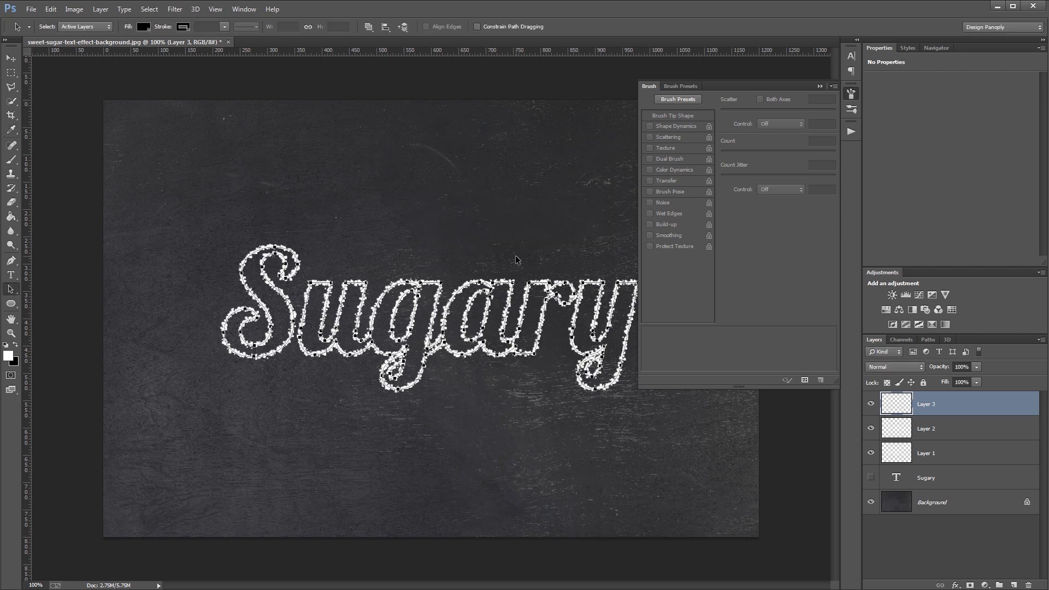
Step: Add Layer 4, shrink the brush to 2 px, and stroke the Sugary path again
click(1014, 585)
key(b)
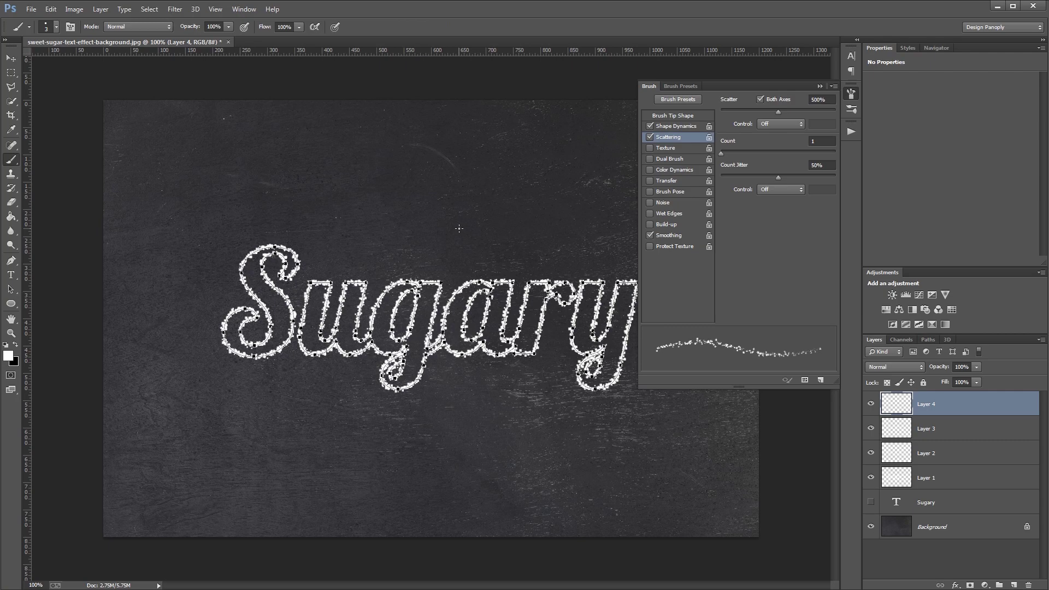
key(bracketleft)
key(a)
right_click(458, 291)
click(498, 385)
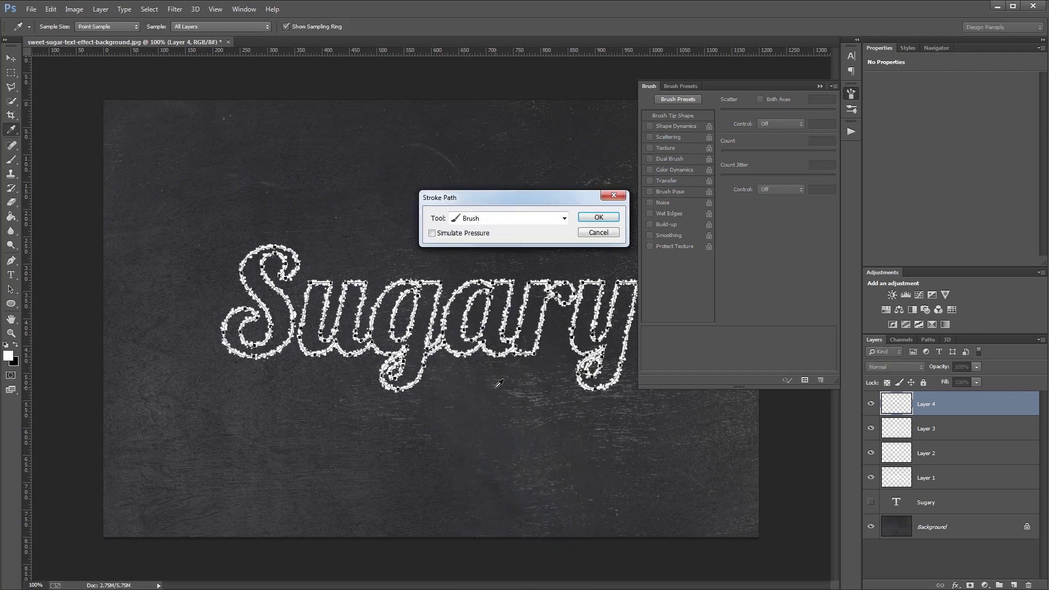
key(Return)
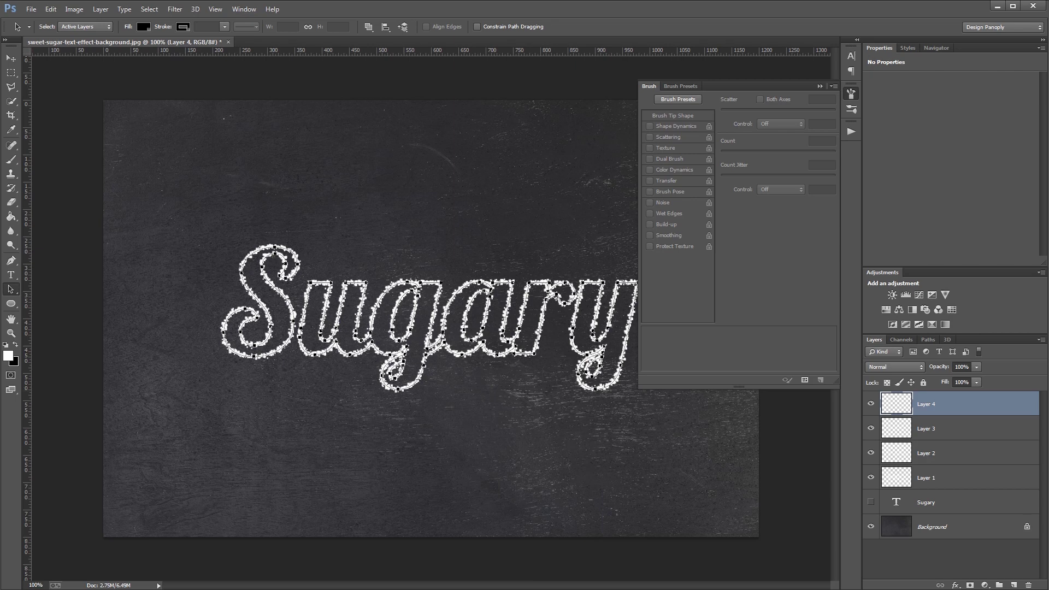
Step: Add Layer 5 and set the brush to 3 px with 1000% scatter and 1000% spacing
click(1014, 585)
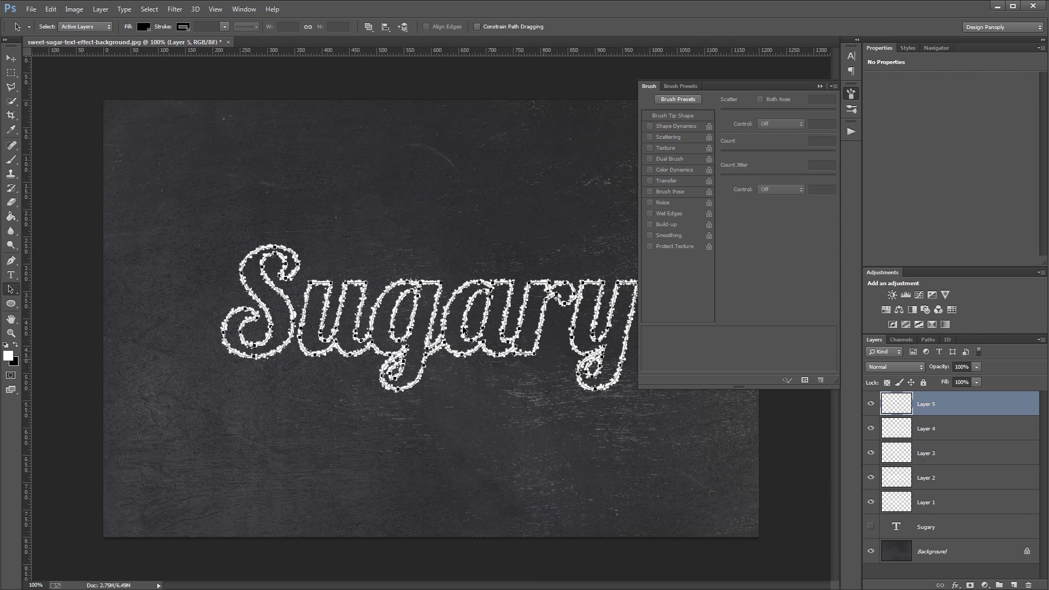
click(7, 163)
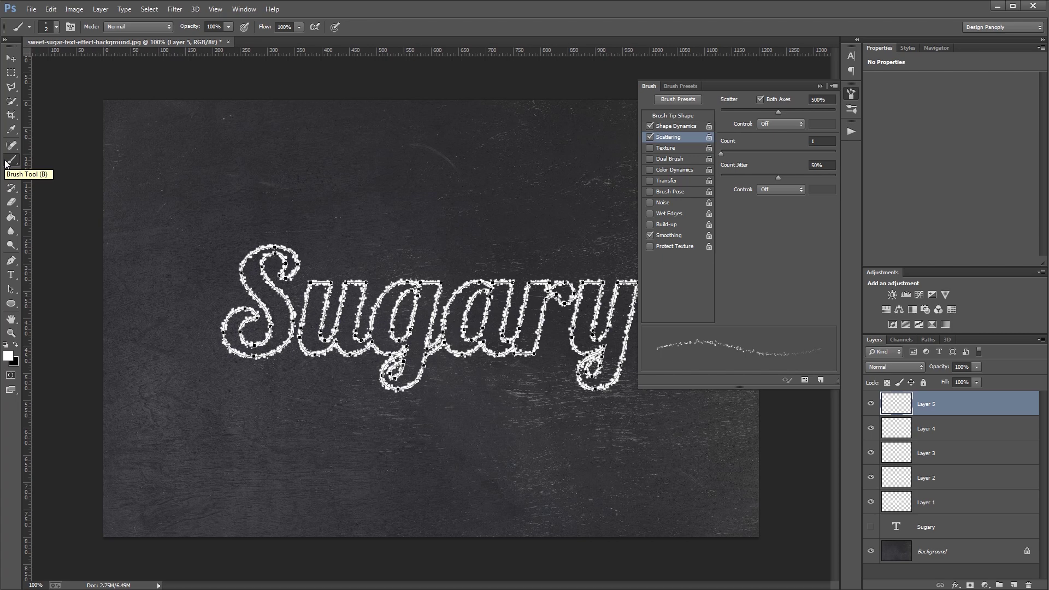
key(bracketright)
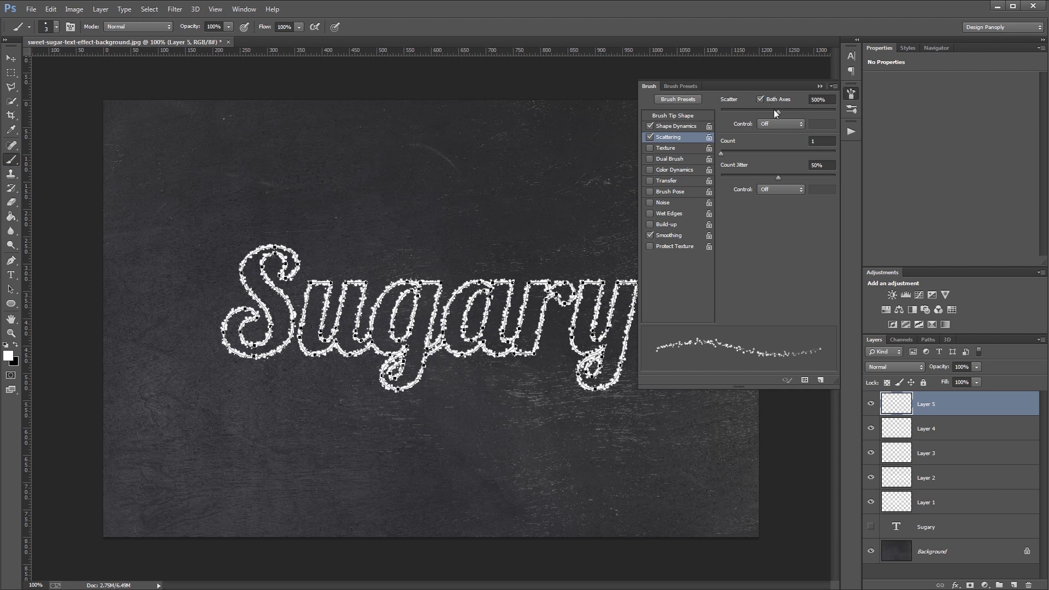
drag(775, 110, 859, 111)
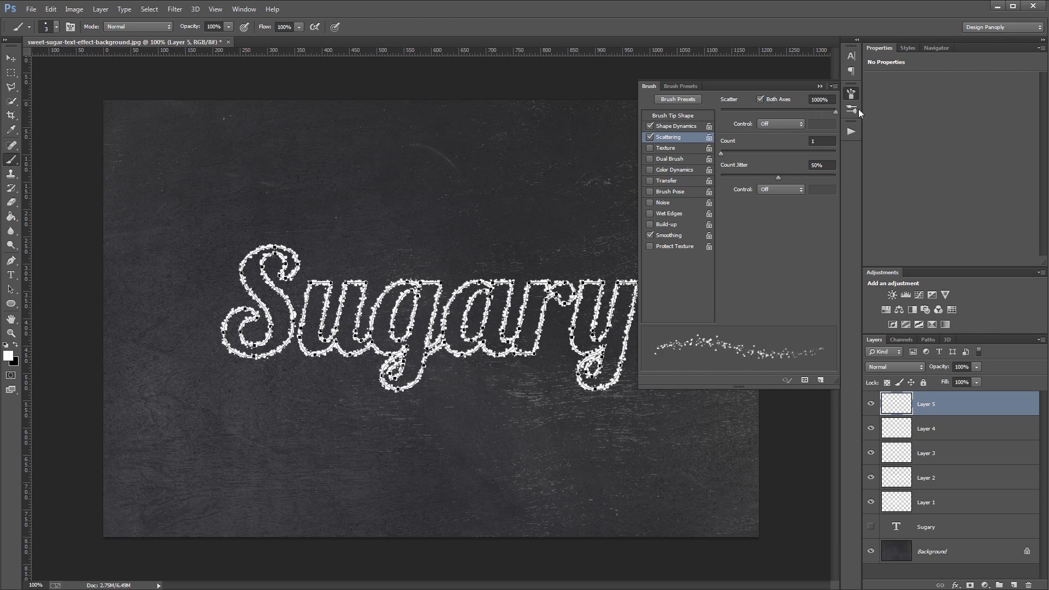
click(664, 116)
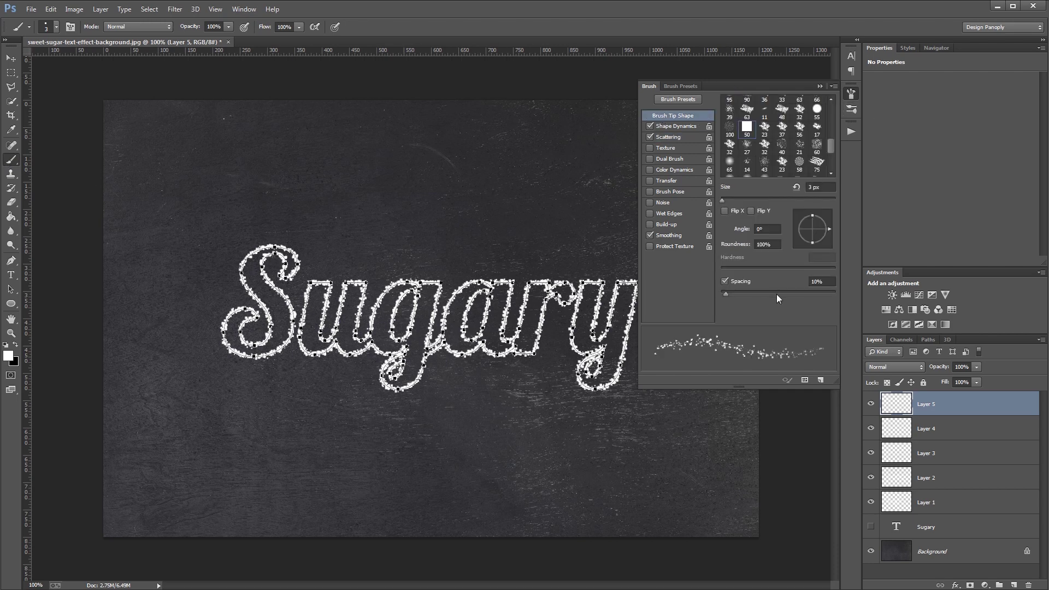
drag(726, 293, 864, 291)
click(820, 87)
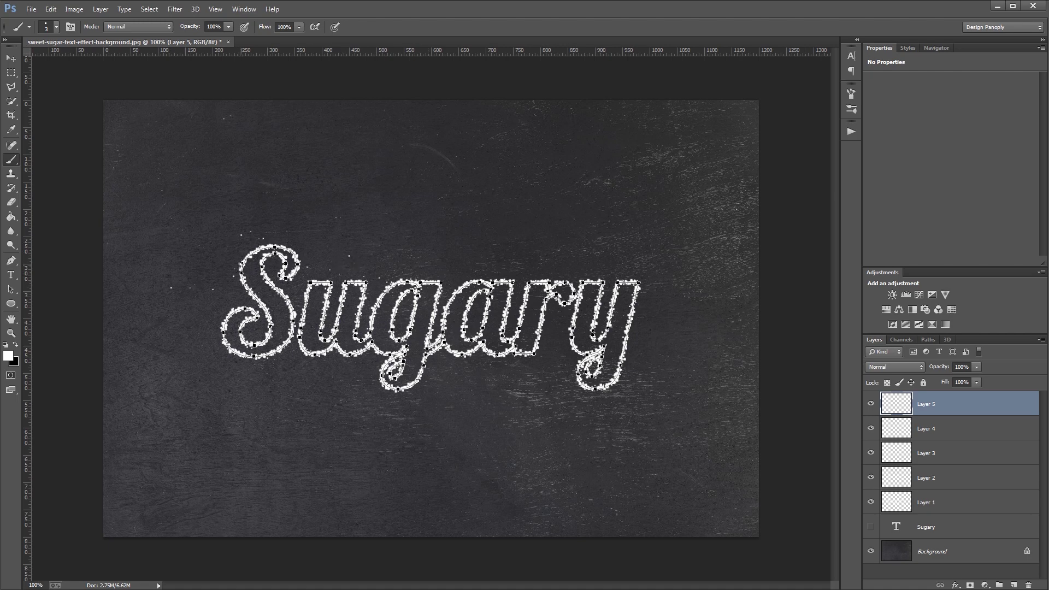
Step: Dab sugar dots left of the S and beside the y, then stroke the outline path on Layer 5
click(223, 377)
click(564, 371)
key(Return)
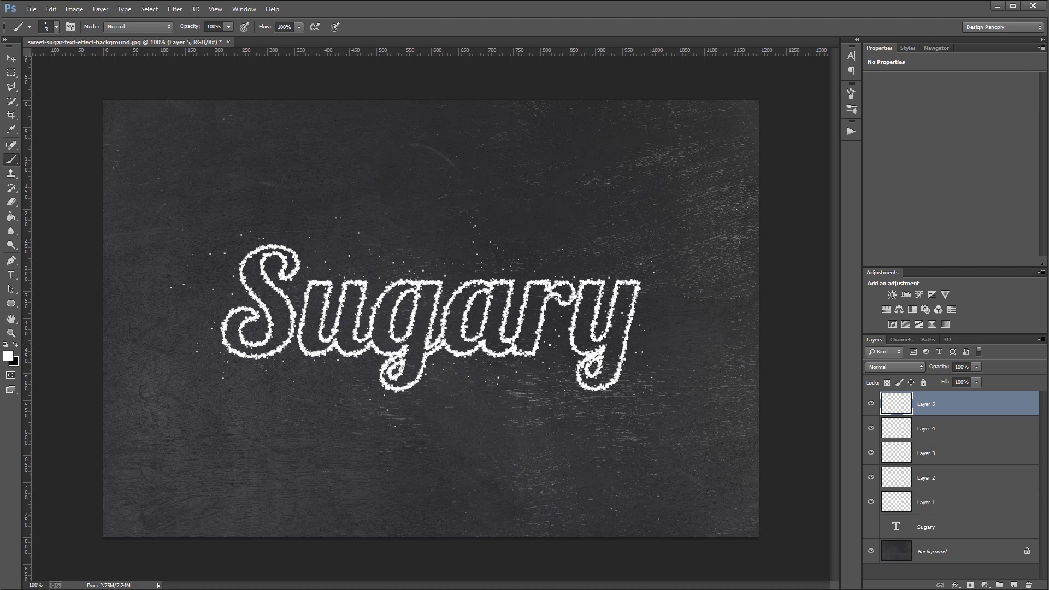
Step: Give Layer 5 a #EEEEEE Color Overlay and turn on Bevel & Emboss
double_click(968, 403)
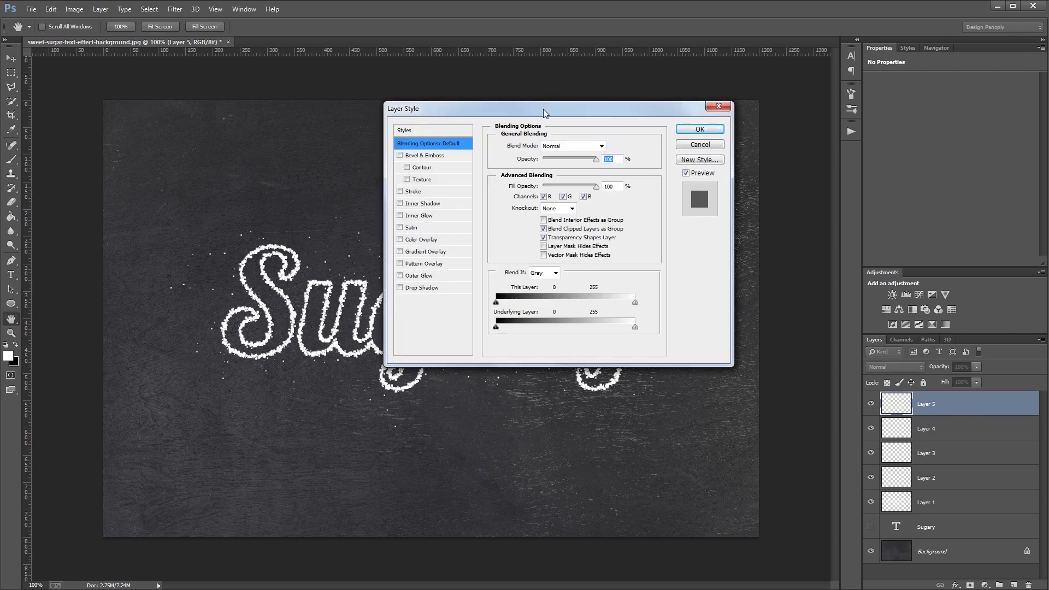
drag(544, 113, 530, 133)
click(418, 259)
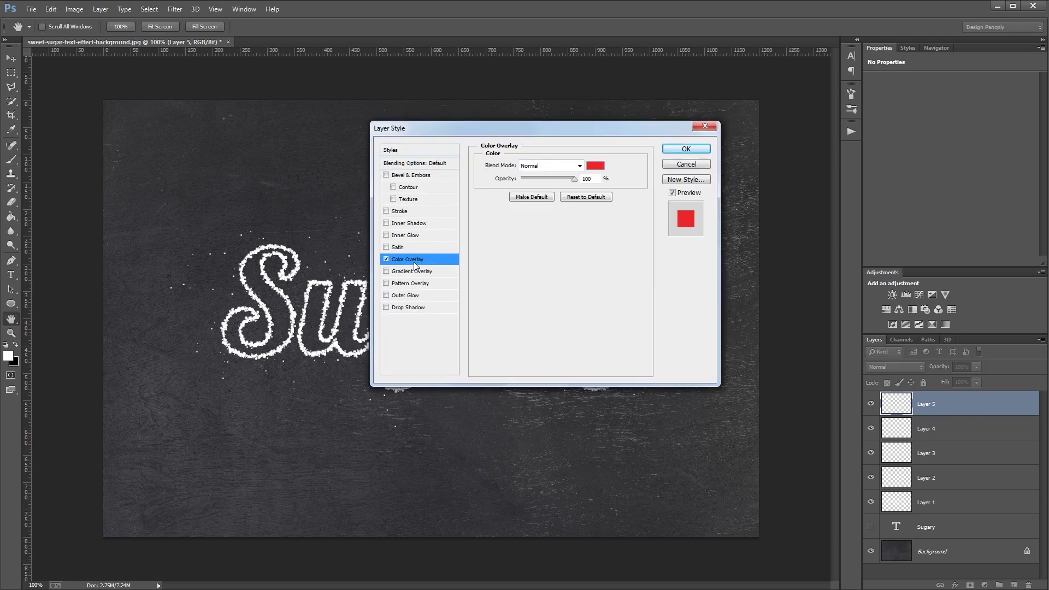
click(596, 165)
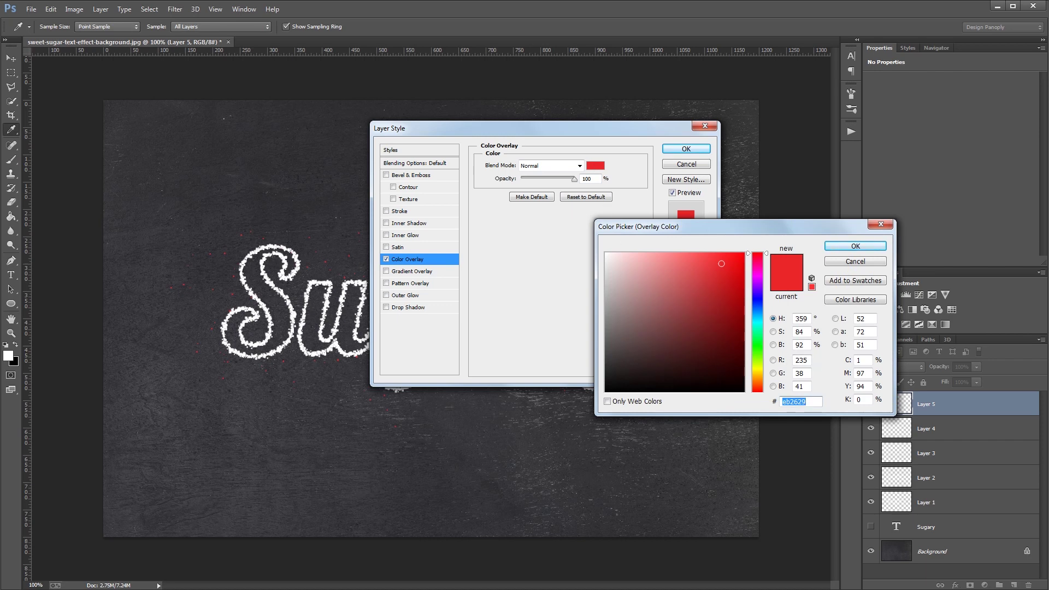
text(EEEEEE)
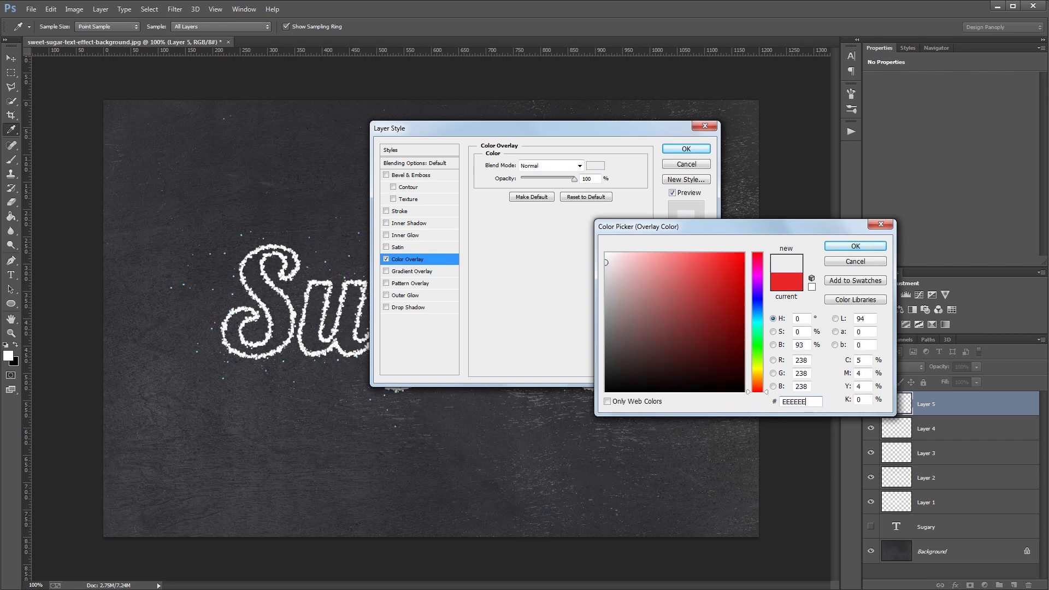
click(856, 246)
click(407, 176)
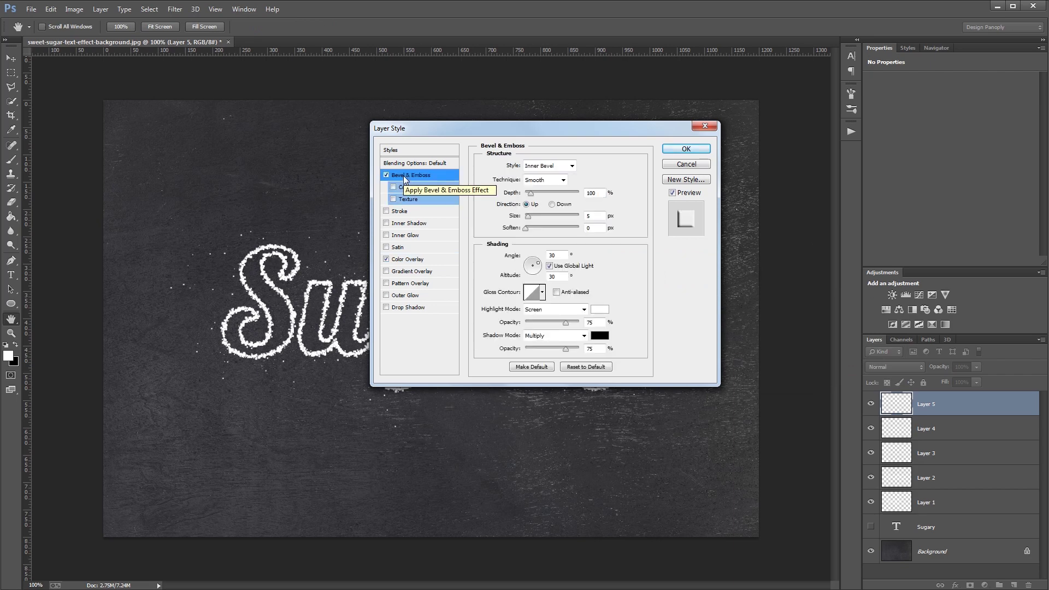
Step: Set the bevel size to 0, shading angle to 120 and altitude to 30
double_click(600, 217)
text(0)
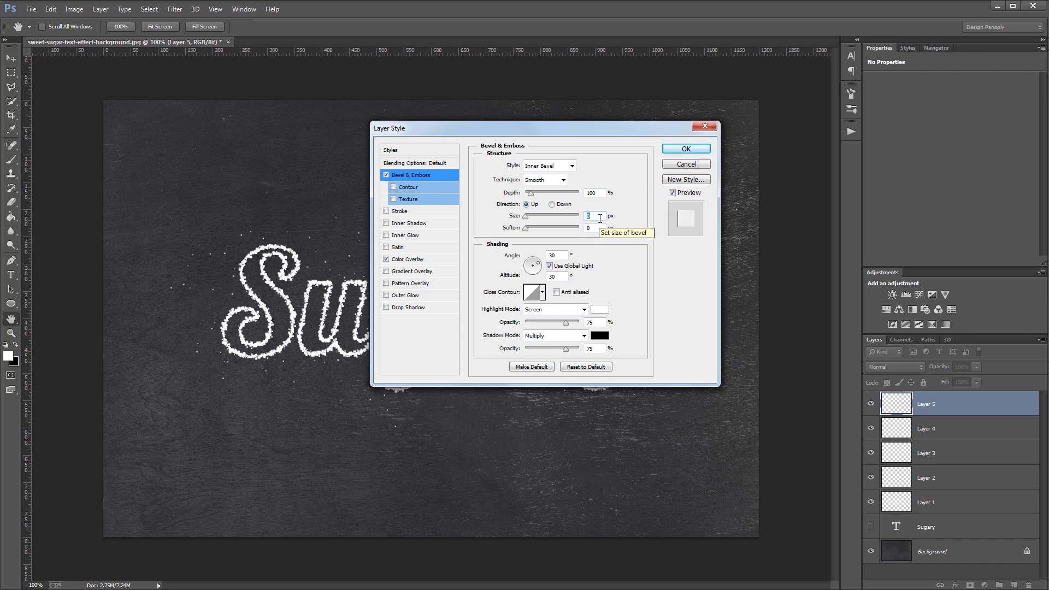
double_click(553, 255)
text(120)
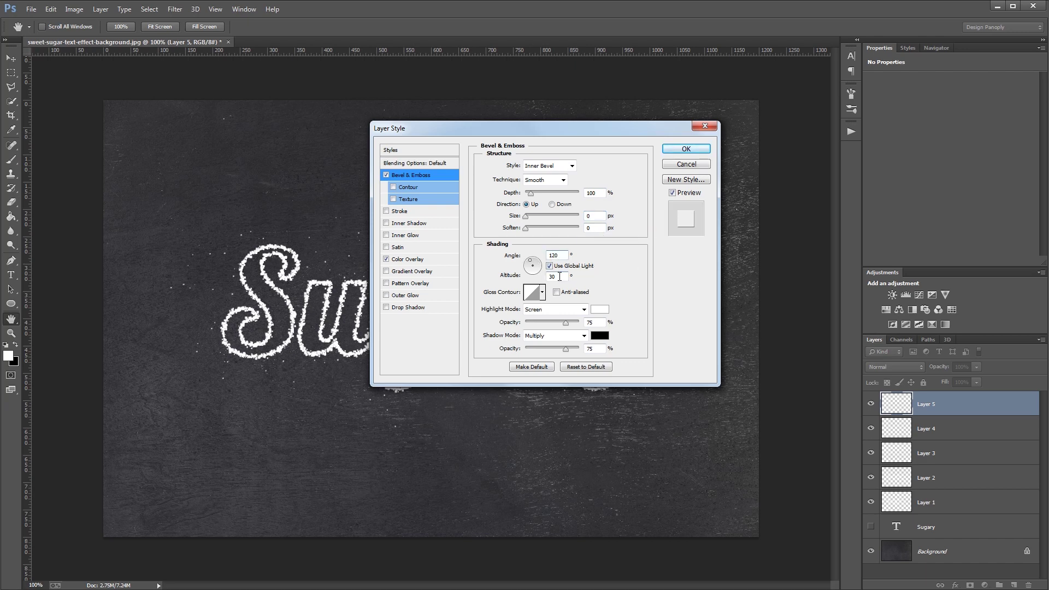
double_click(560, 277)
text(30)
Step: Set highlights to Linear Dodge (Add) at 100%, shadows to Linear Burn at 35%, and enable Drop Shadow
click(558, 310)
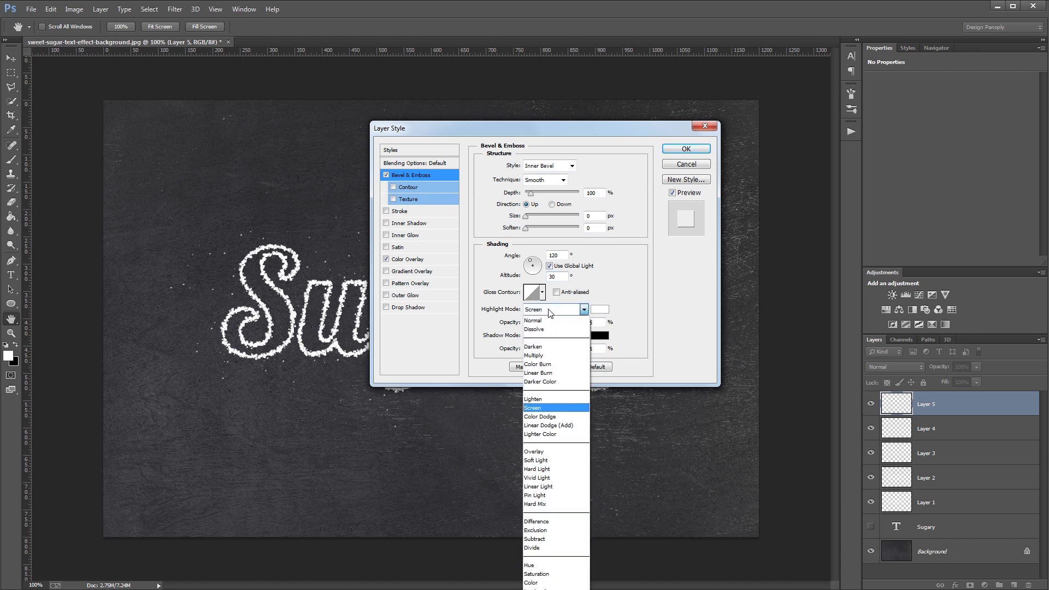
click(547, 425)
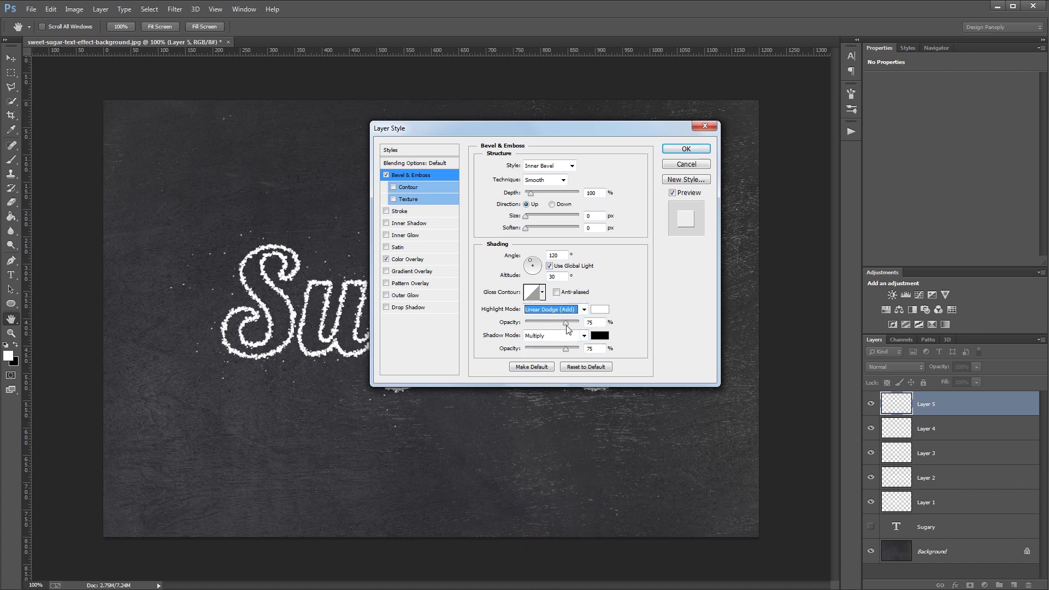
drag(566, 323, 585, 326)
click(559, 336)
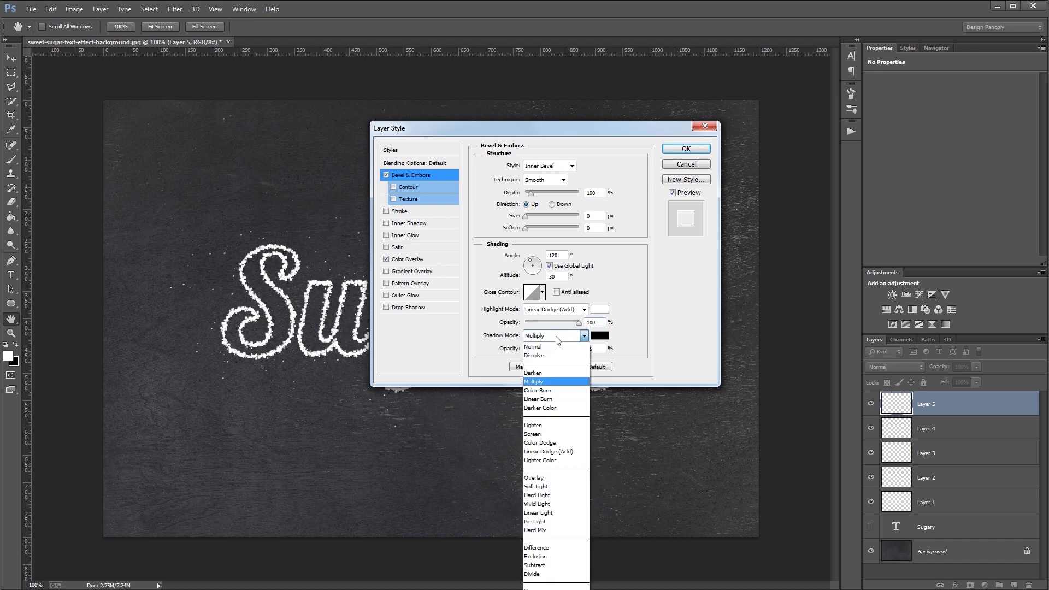
click(547, 399)
double_click(592, 348)
text(35)
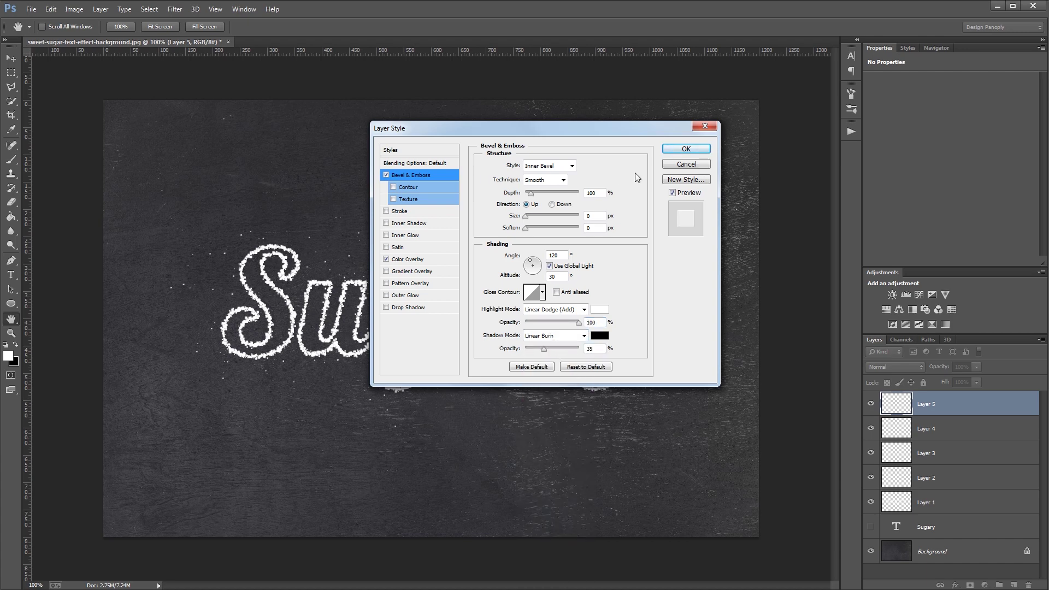
click(411, 308)
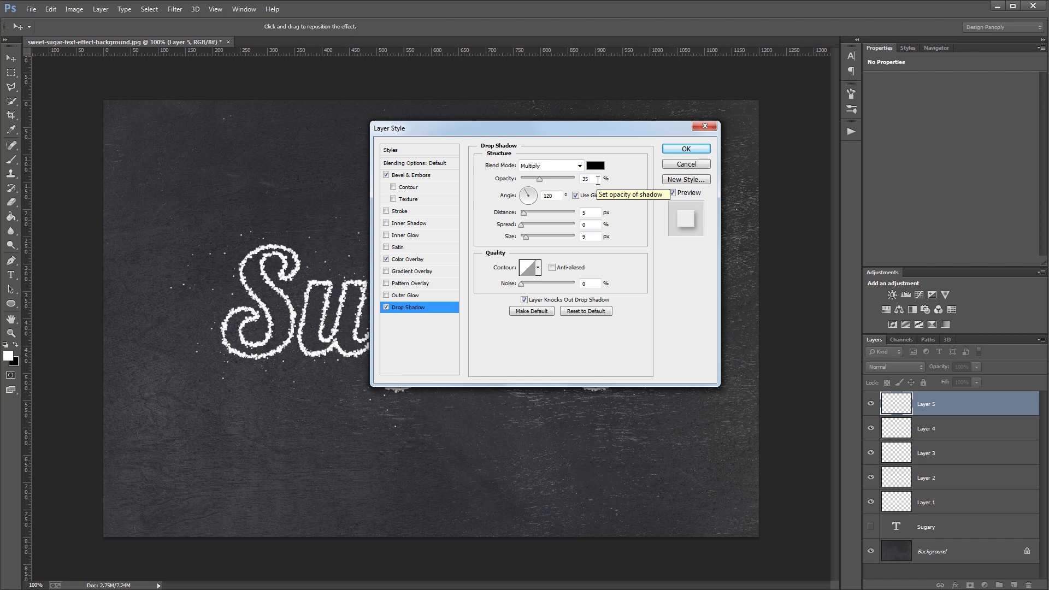
Step: Give the drop shadow distance 1 and size 1, then apply the Layer Style
double_click(584, 213)
text(1)
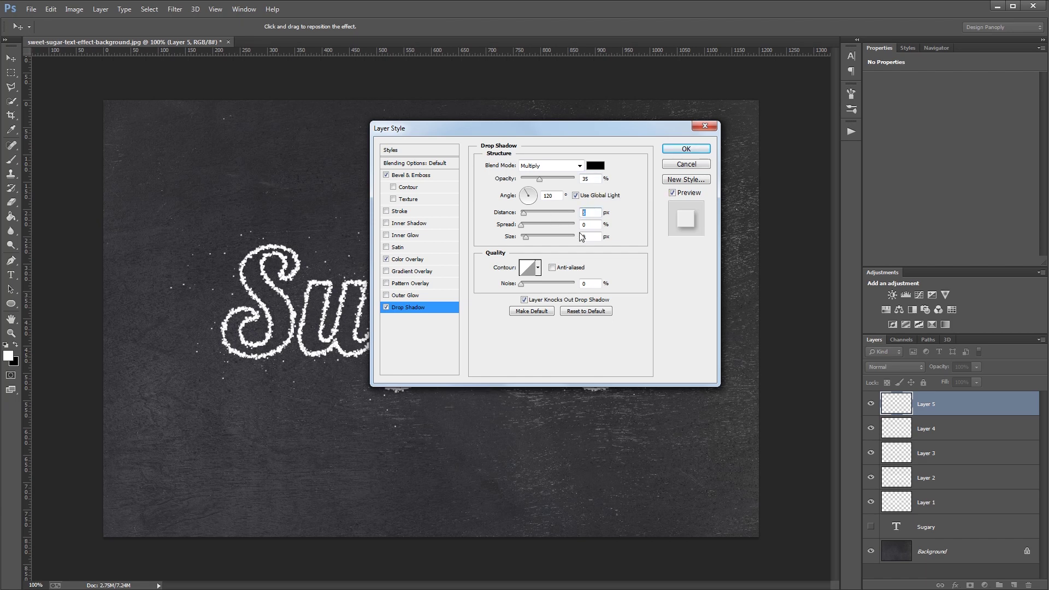
double_click(594, 236)
text(1)
click(689, 148)
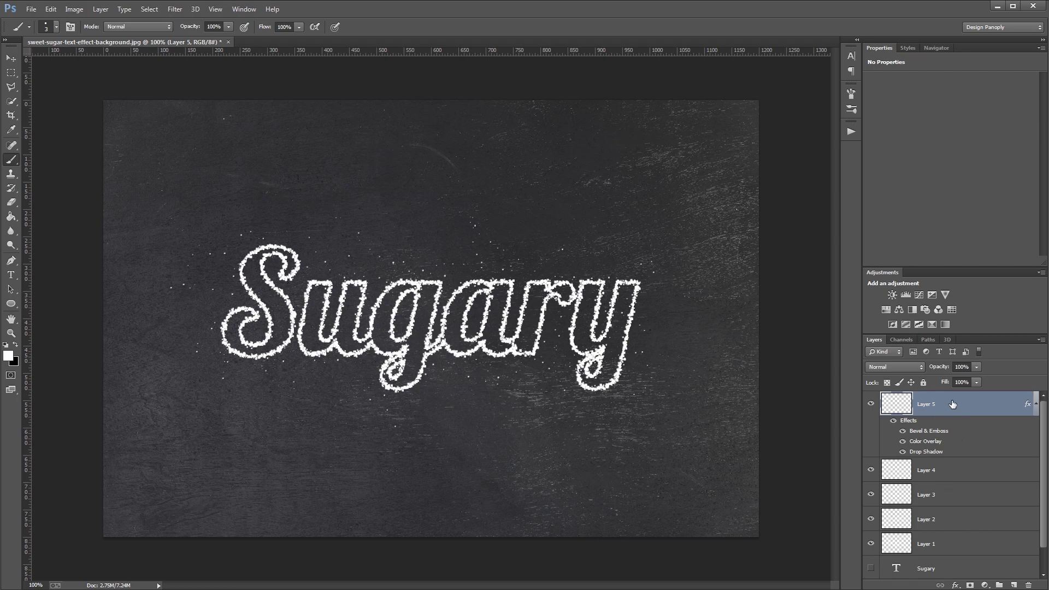
Step: Copy Layer 5's layer style, paste it onto Layers 1–4, and collapse the effects lists
right_click(921, 435)
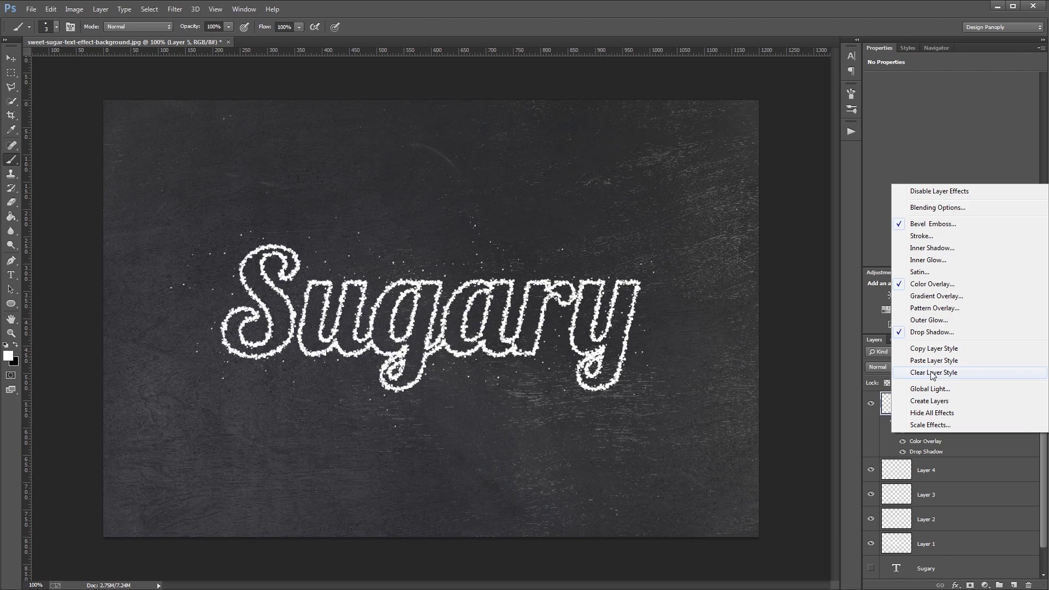
click(935, 350)
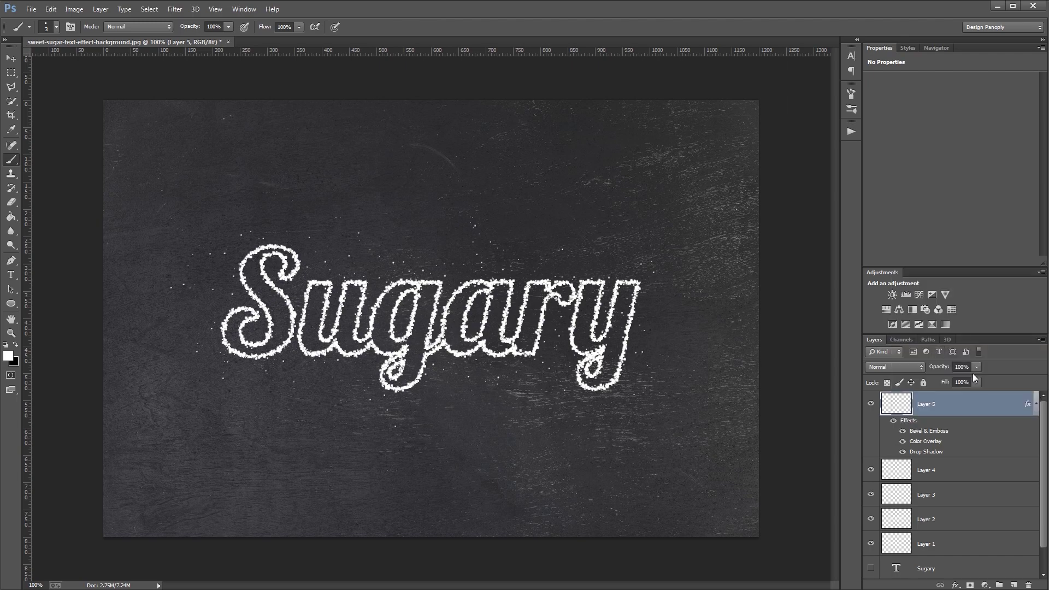
shift+click(962, 543)
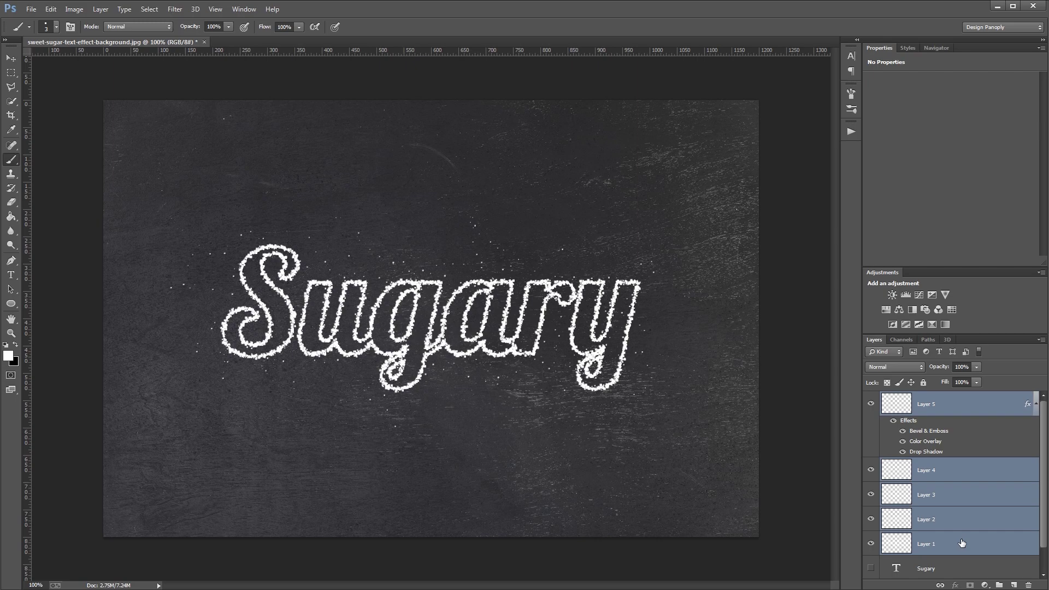
right_click(963, 544)
click(931, 291)
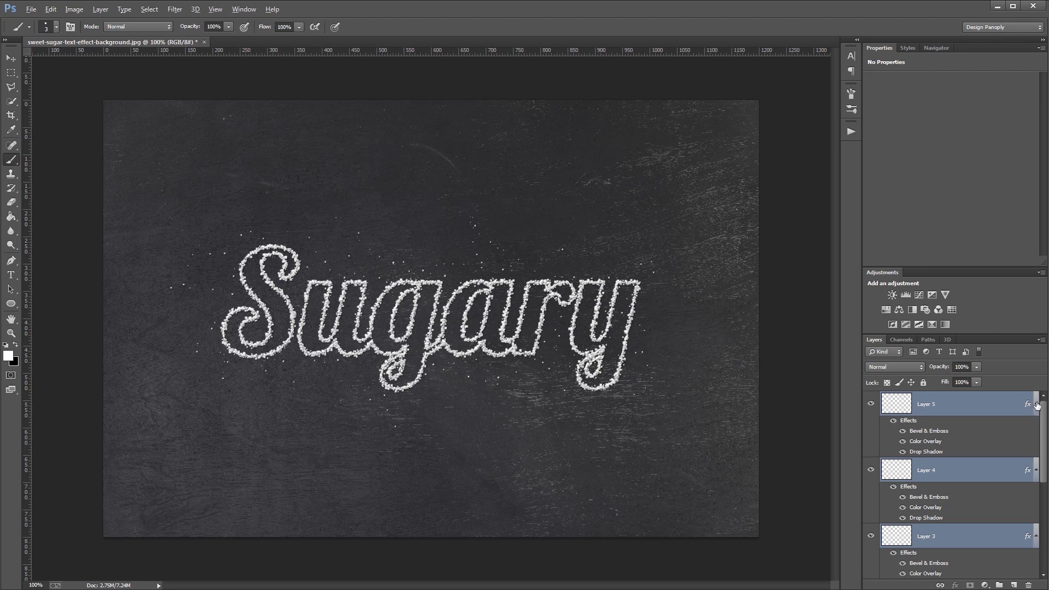
alt+click(1038, 405)
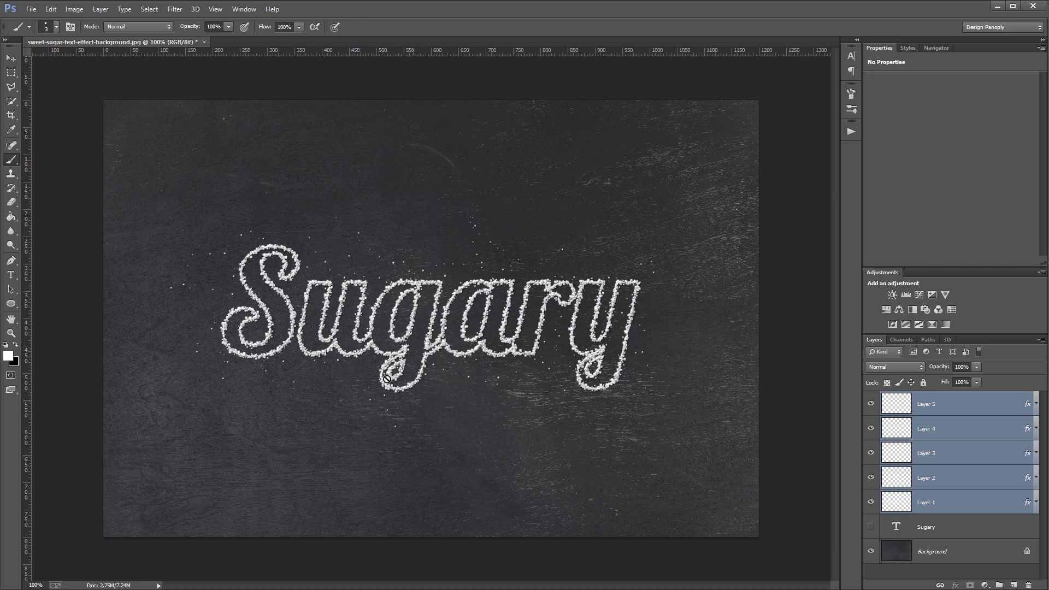
Step: Make the Sugary text layer visible again and set its fill to 0%
key(v)
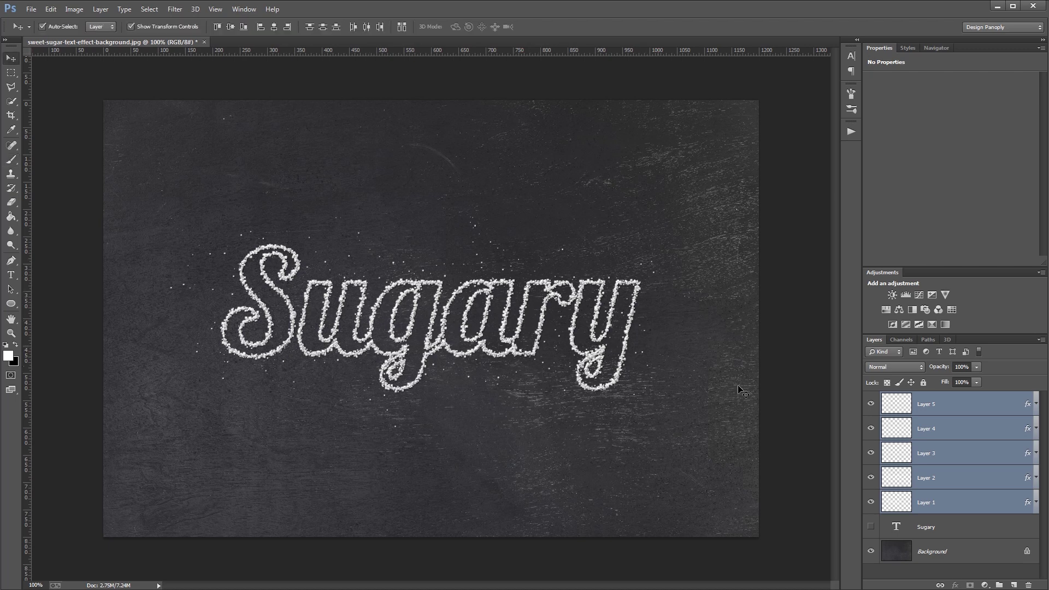
click(871, 527)
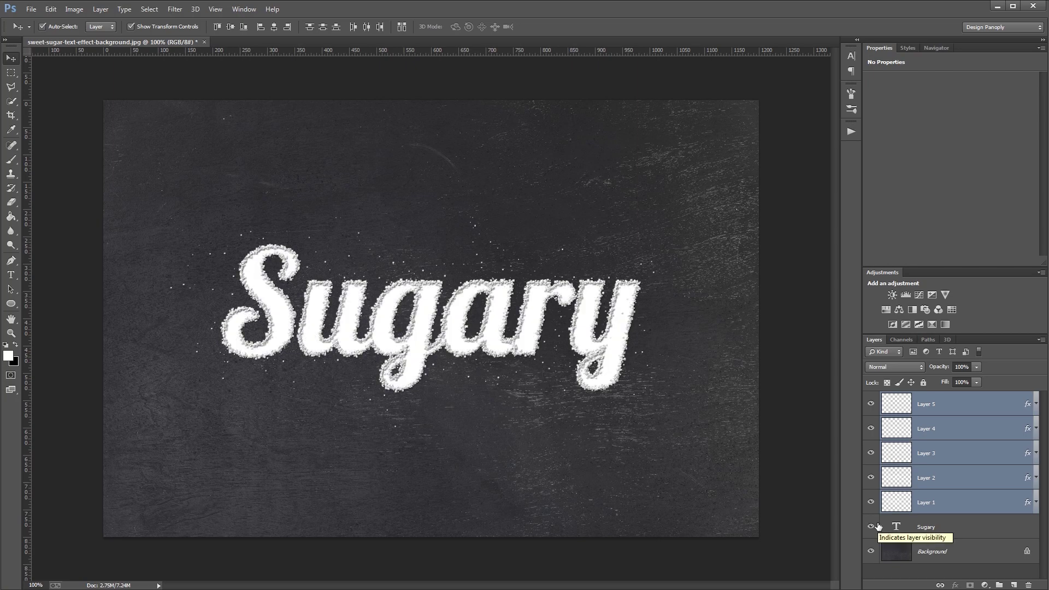
click(967, 522)
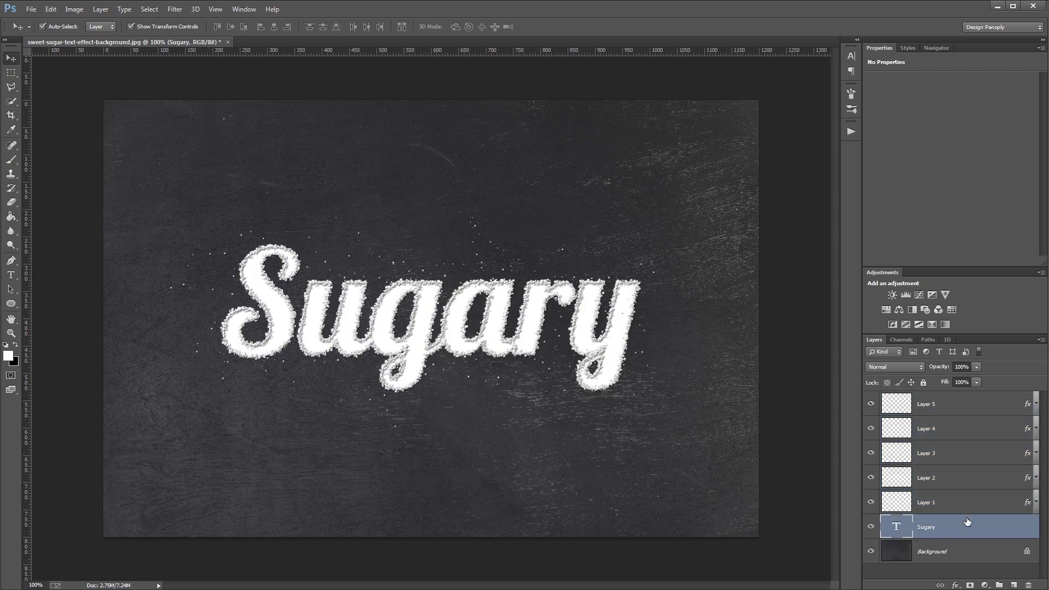
click(962, 382)
text(0)
key(Return)
Step: Add an Inner Shadow to Sugary with opacity 35, size 9 and noise 7
double_click(959, 529)
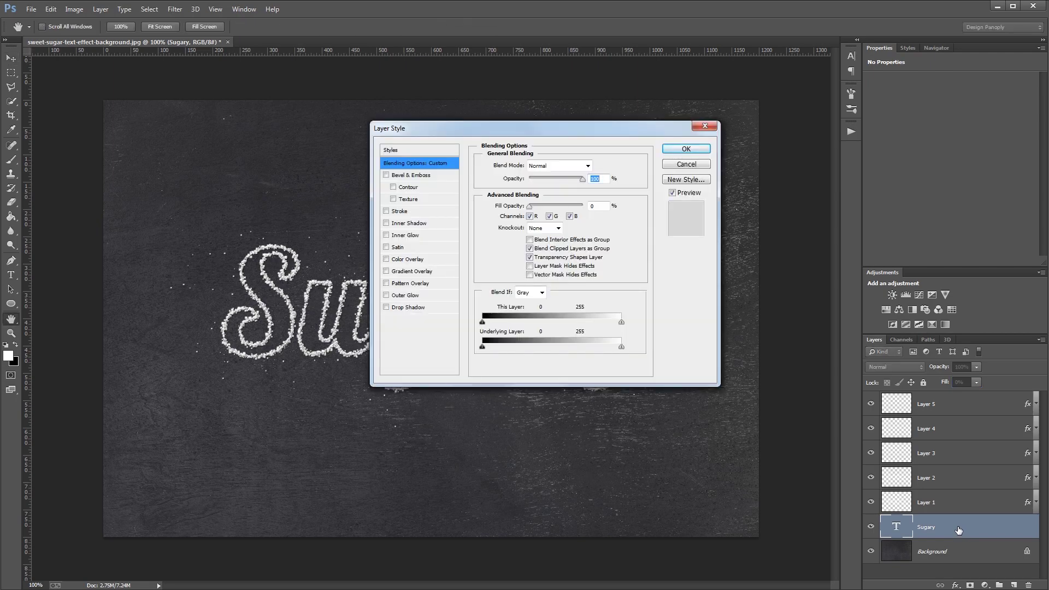
click(417, 223)
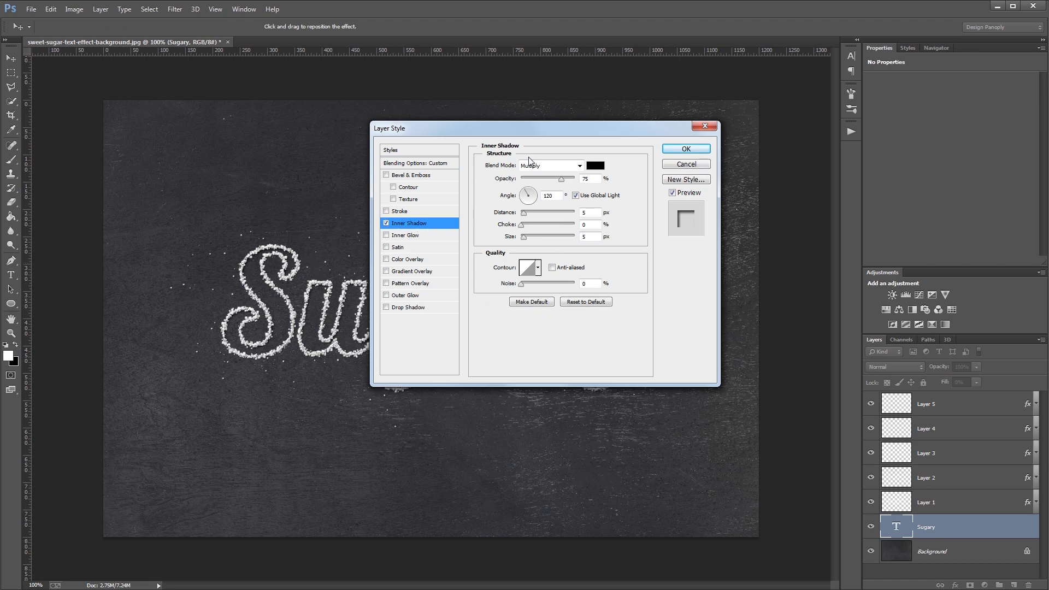
click(560, 182)
drag(560, 182, 538, 182)
click(598, 213)
click(531, 236)
double_click(595, 284)
text(7)
click(686, 149)
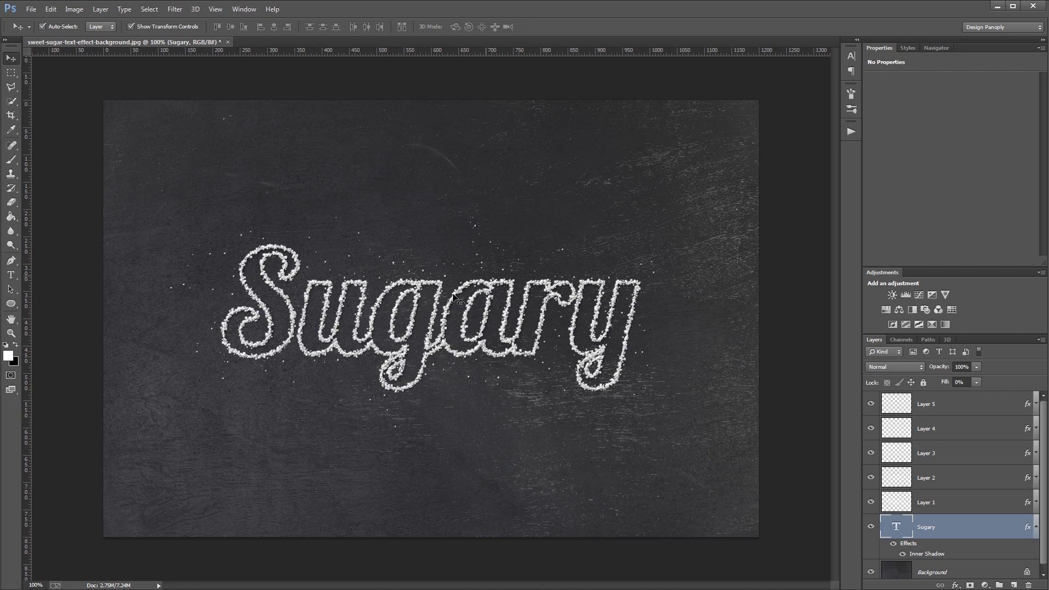
Step: Type the tagline 'sweet treats at design panoply' above Sugary and commit it
click(11, 274)
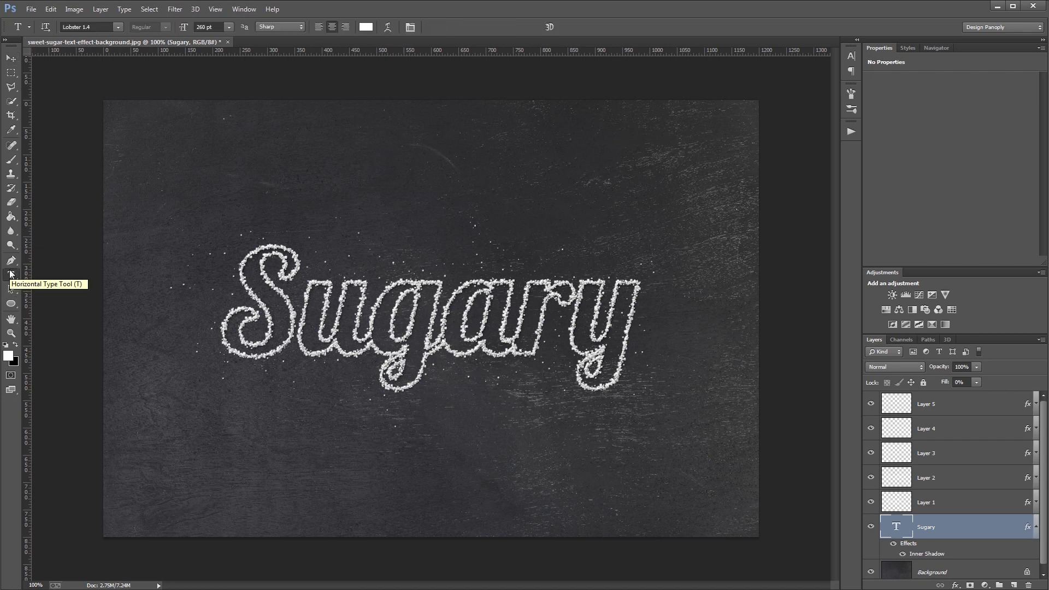
click(335, 224)
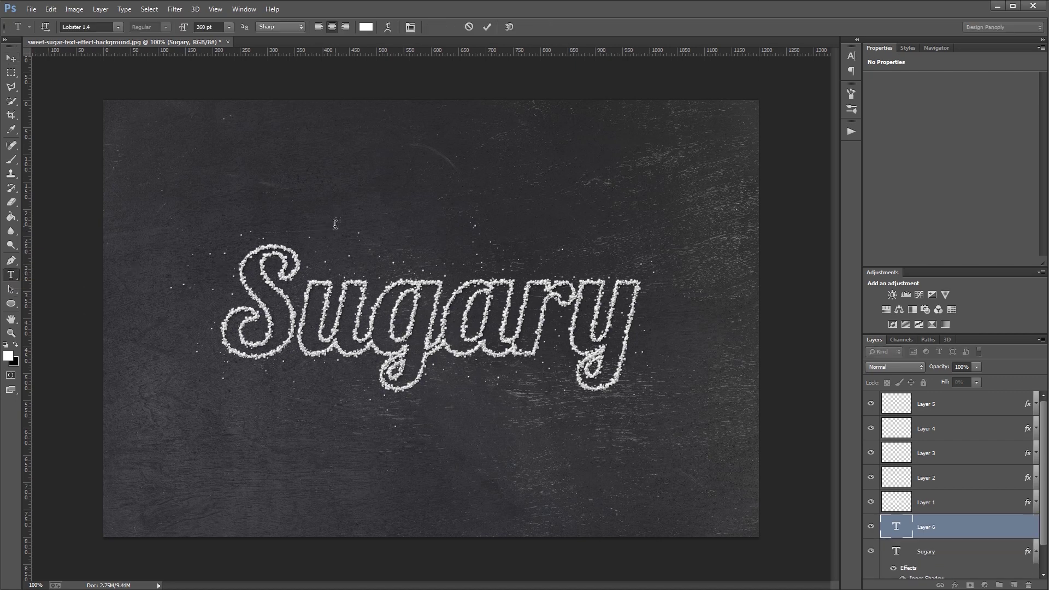
text(s)
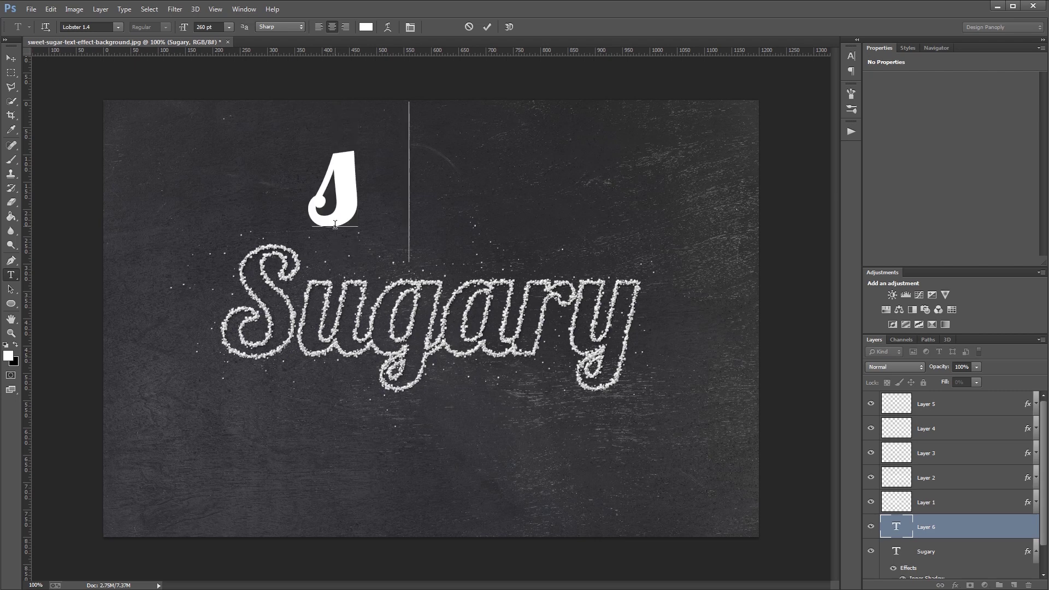
text(weet treats at )
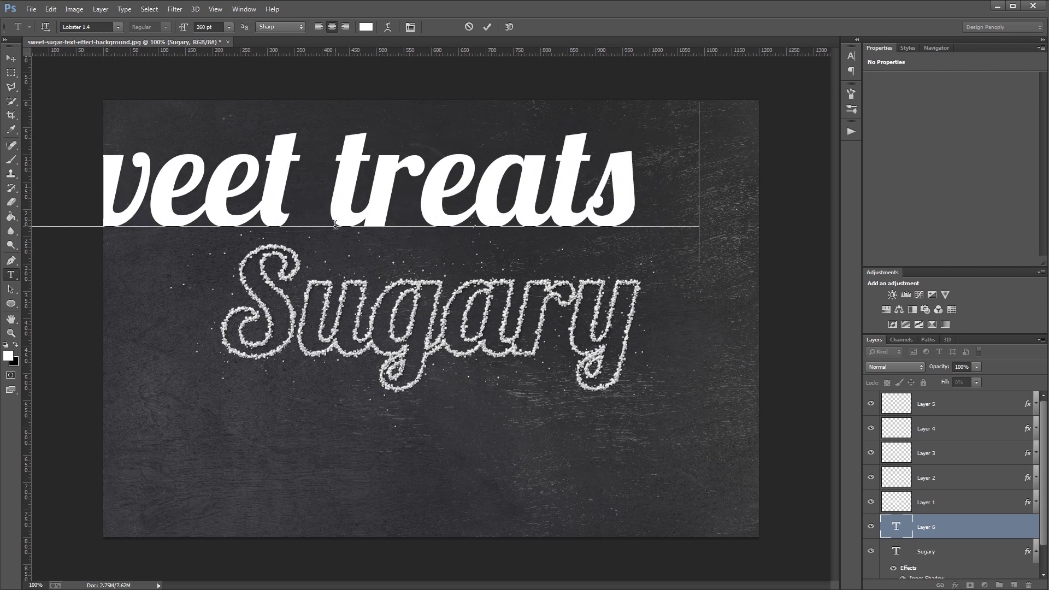
text(de)
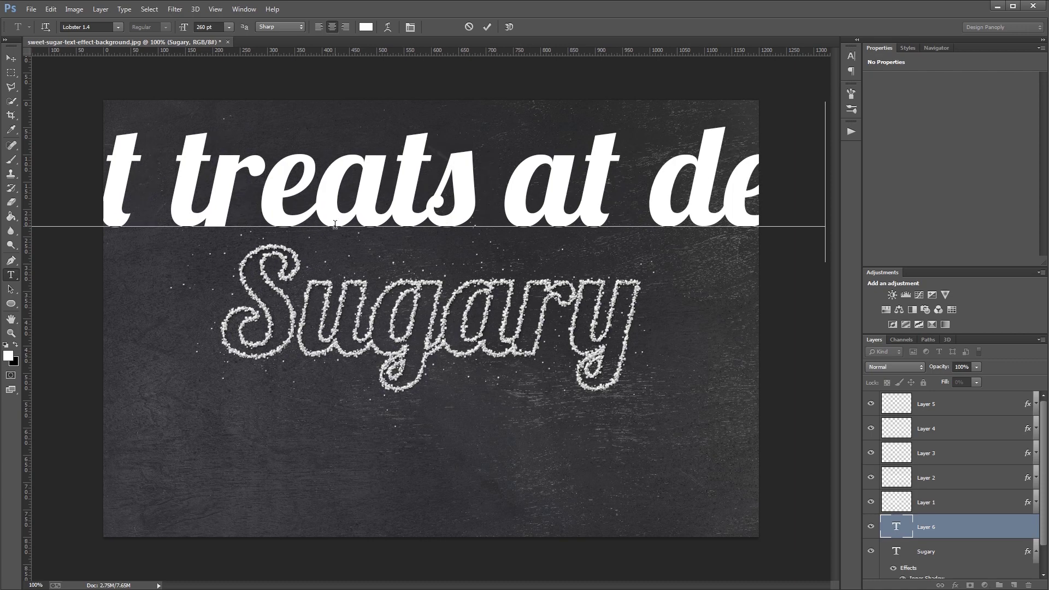
text(sign panoply)
key(ctrl+Return)
key(v)
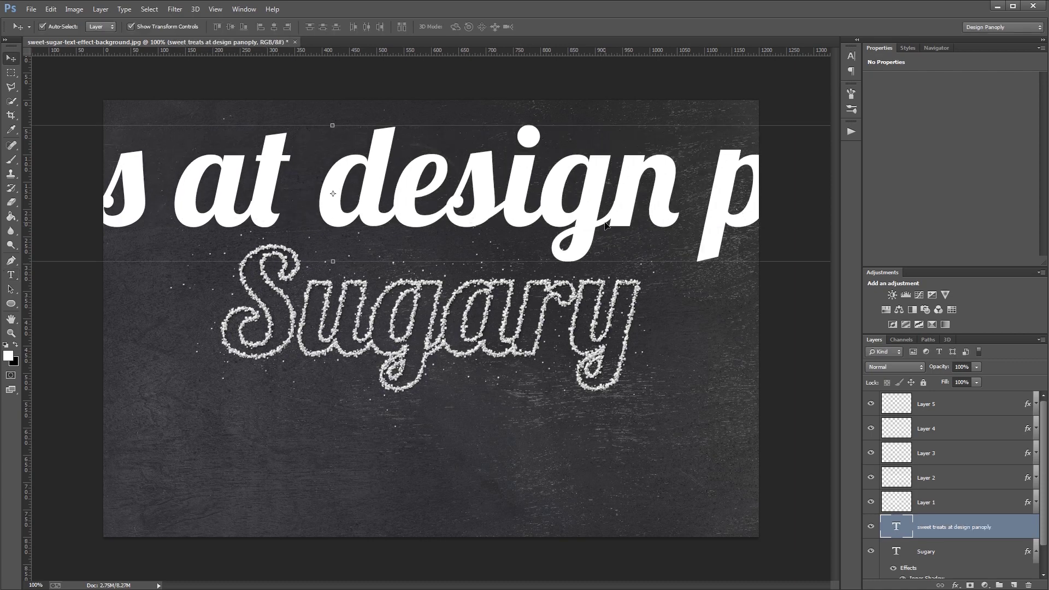
Step: Set the tagline to Hensel, 38 pt, tracking 50, and move it just above Sugary
click(852, 55)
click(771, 61)
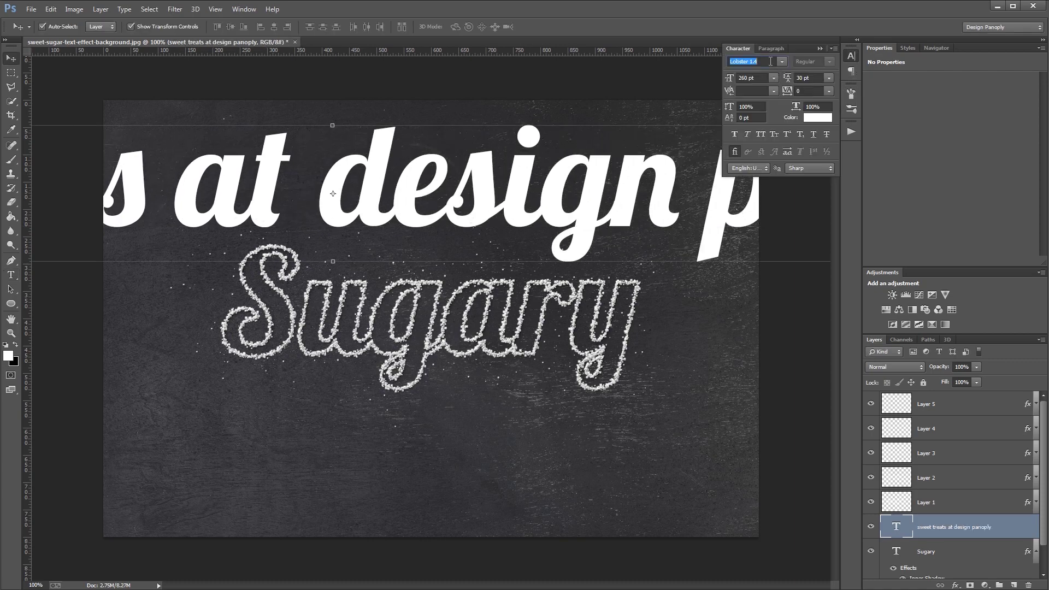
text(Hensel)
key(Return)
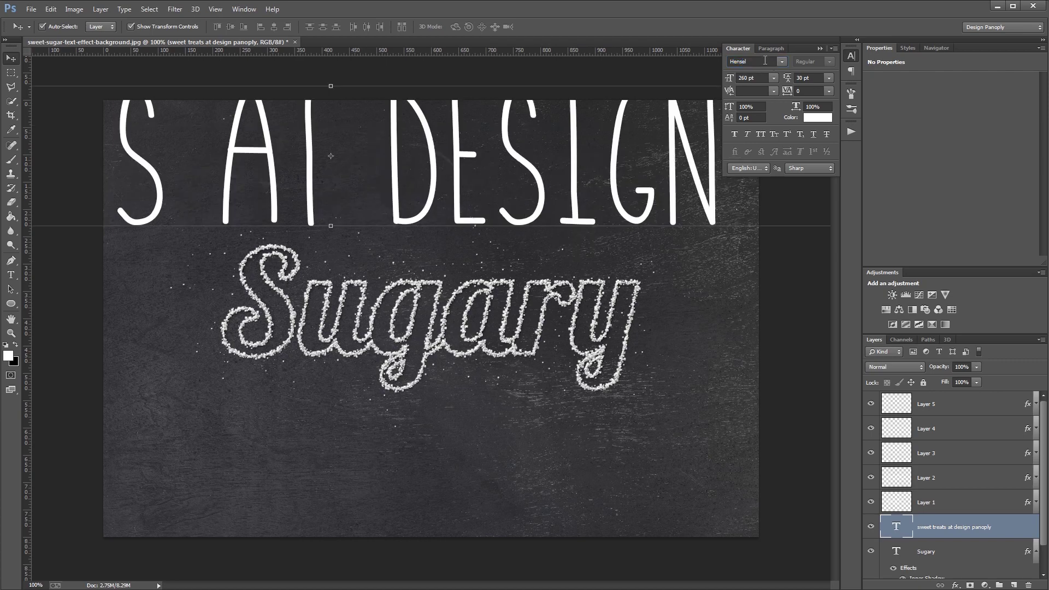
click(764, 80)
text(38)
key(Return)
click(812, 92)
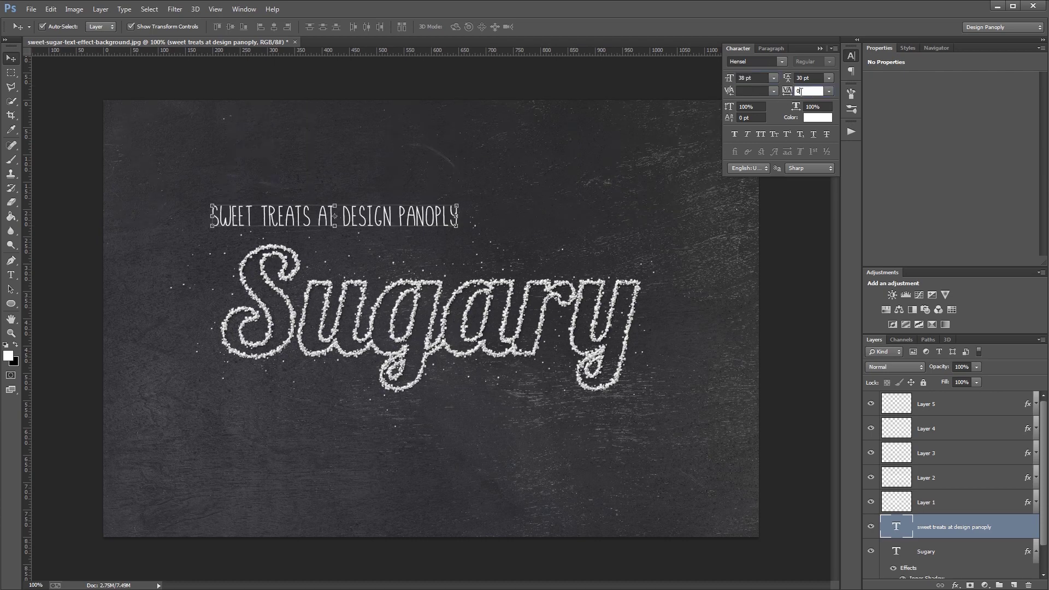
key(Return)
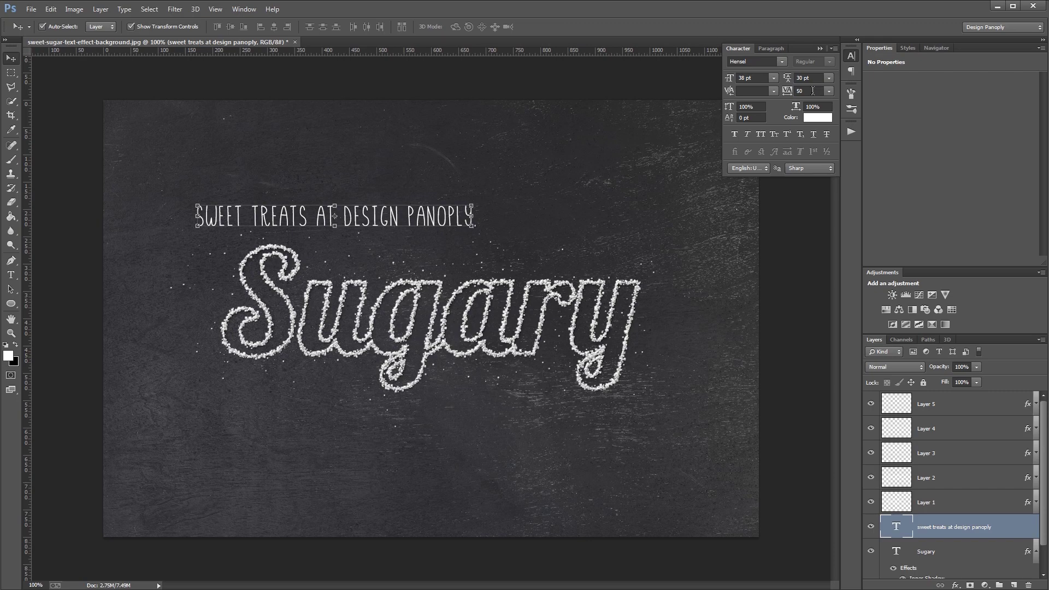
drag(415, 213, 550, 249)
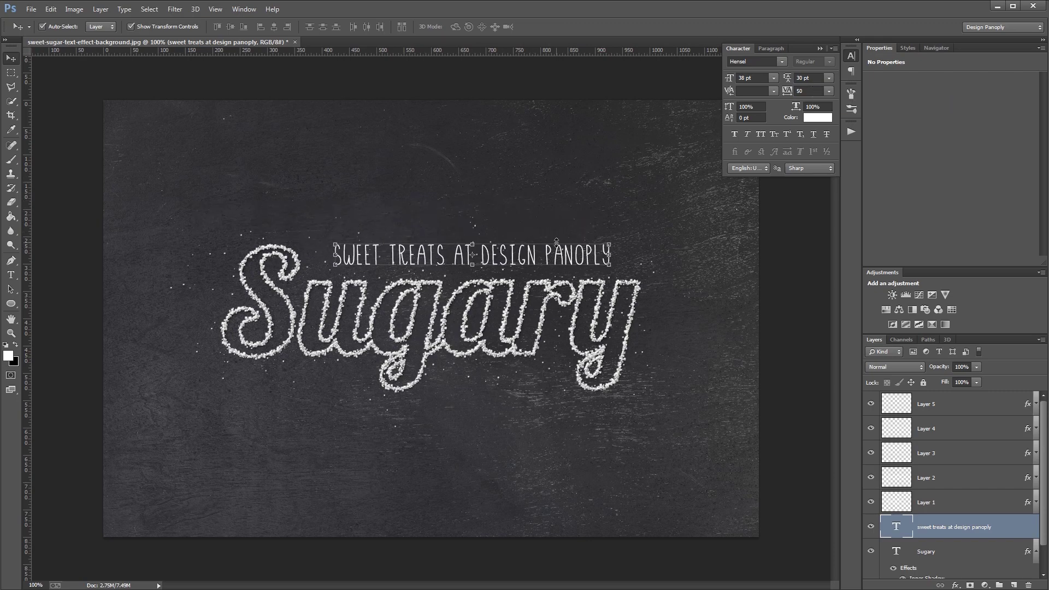
Step: Set the sugar brush to 10% spacing and 100% scattering
click(12, 160)
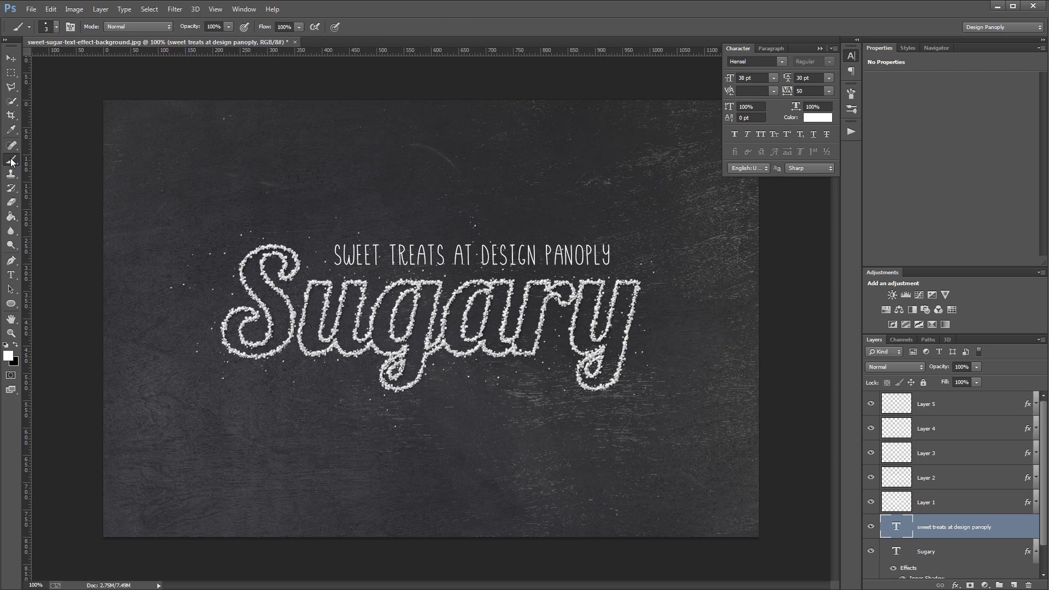
click(851, 94)
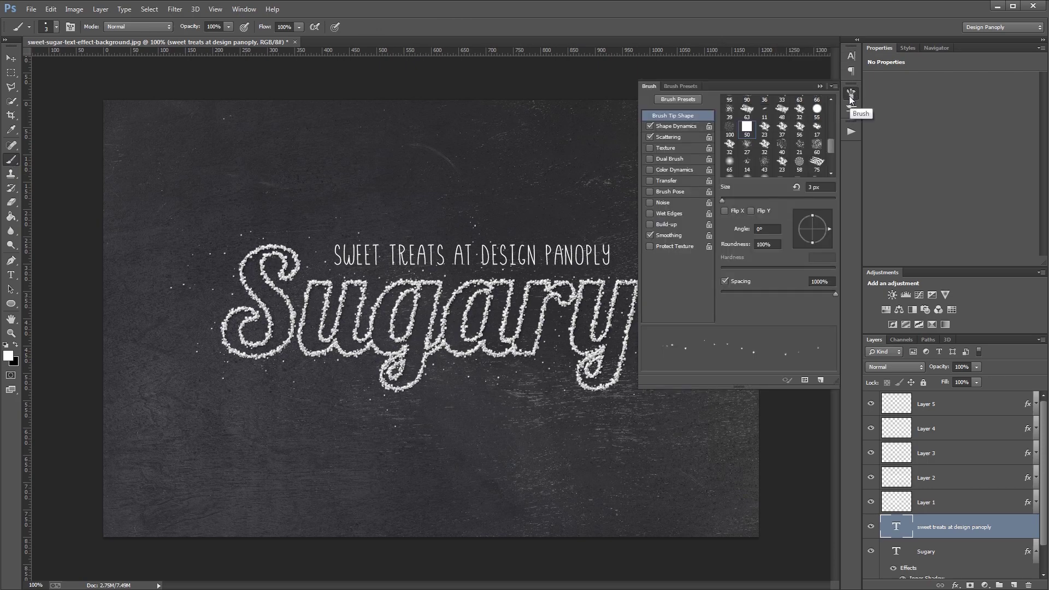
click(817, 284)
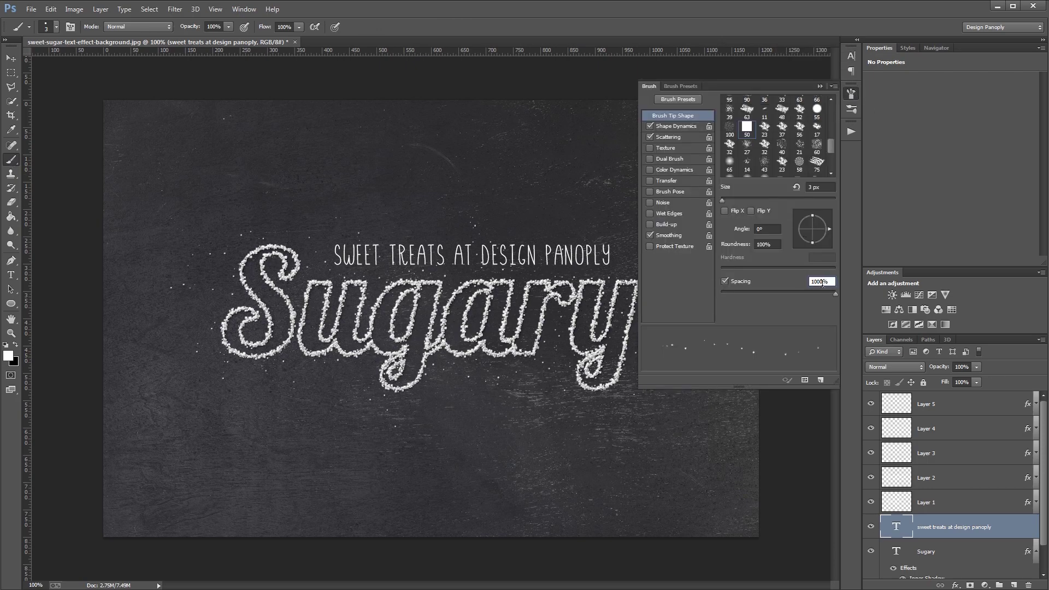
key(Return)
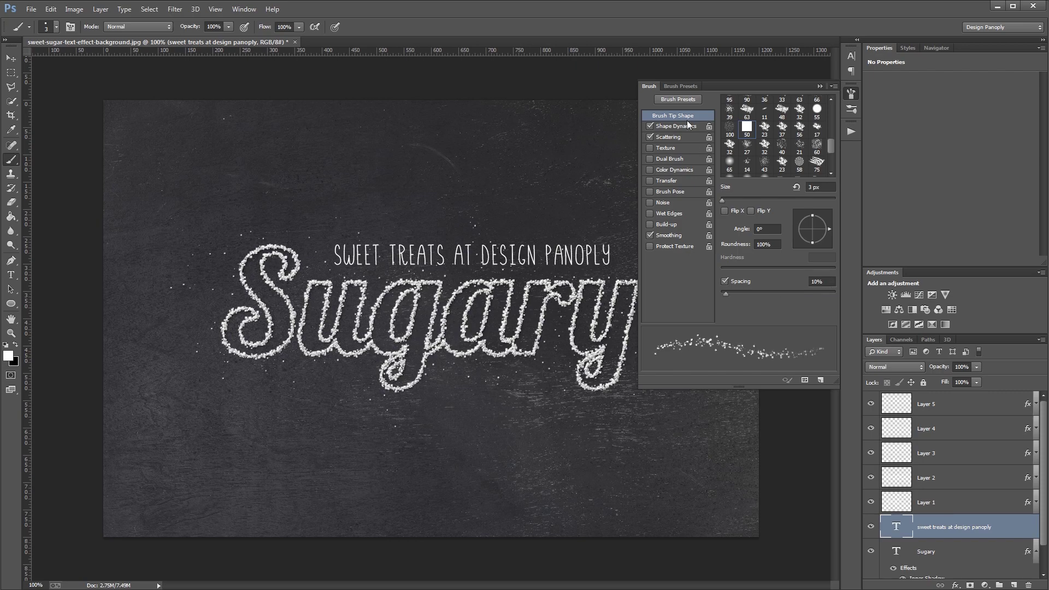
click(678, 139)
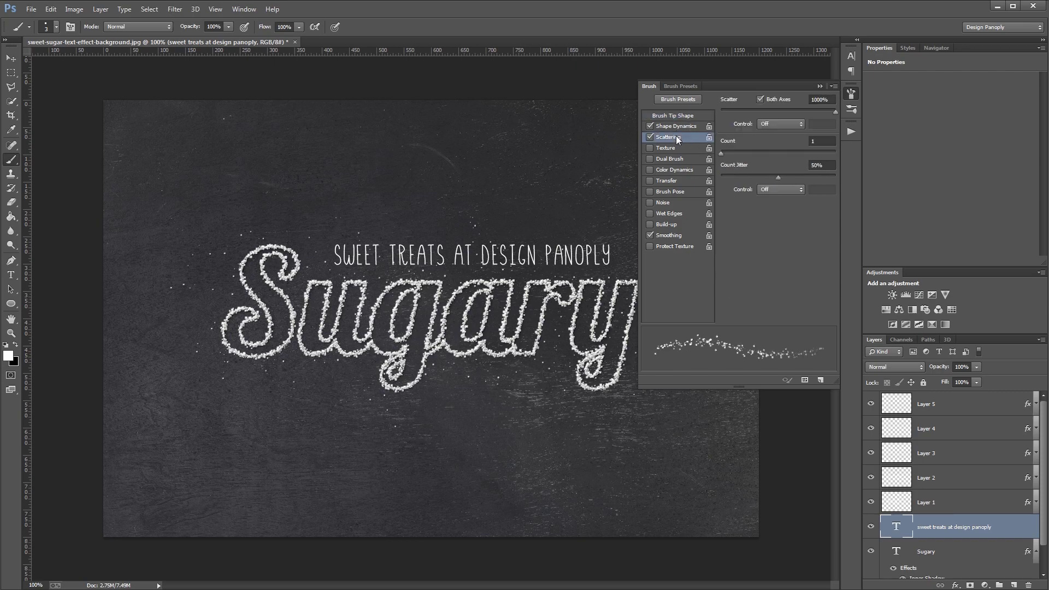
click(820, 99)
text(100)
key(Return)
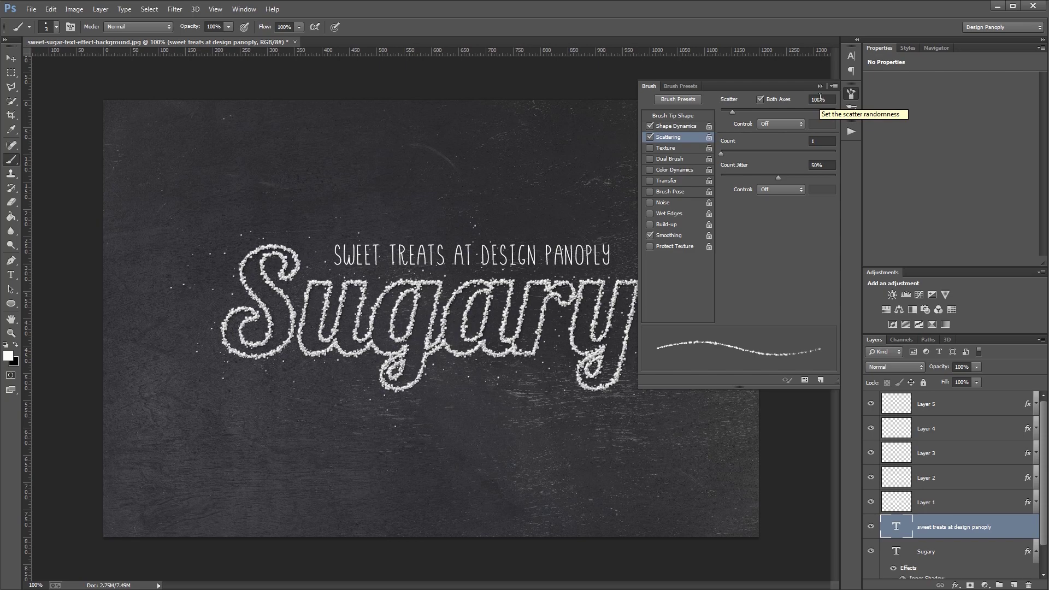
click(820, 86)
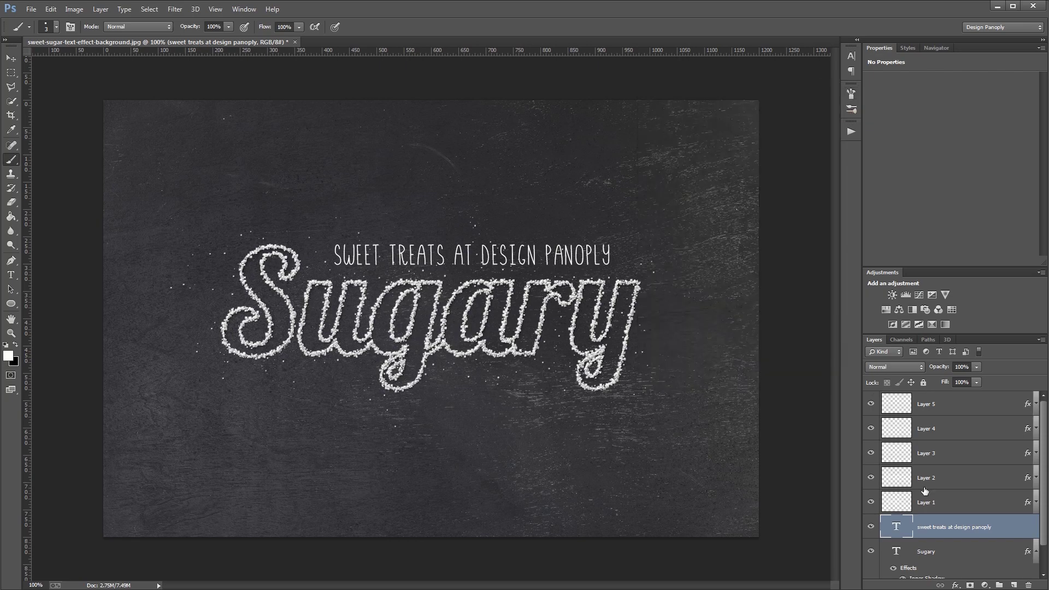
right_click(956, 527)
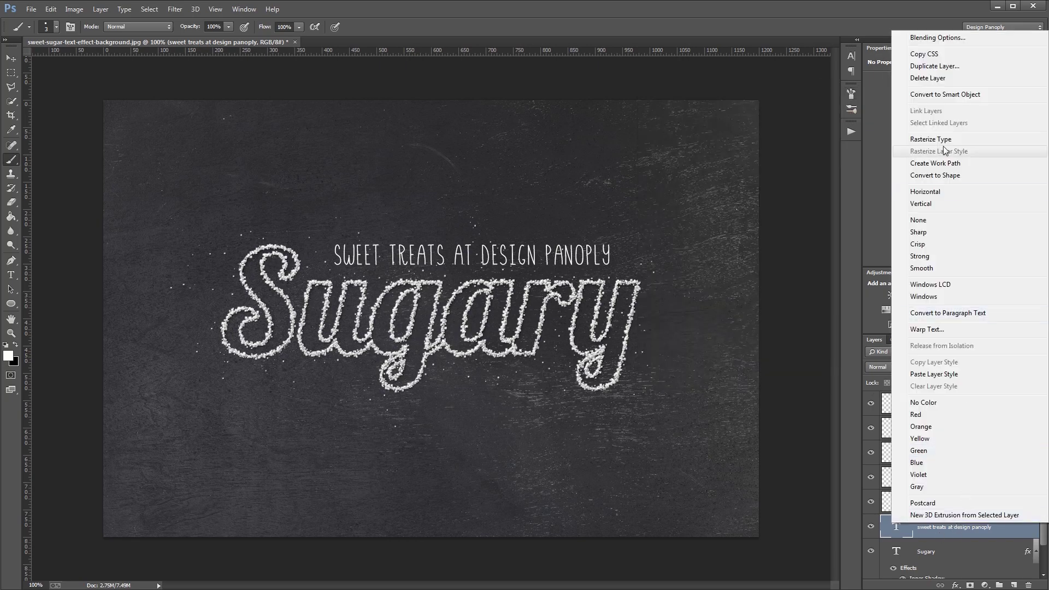
Step: Create a work path from the tagline, hide its text layer, and add a new Layer 6
click(939, 164)
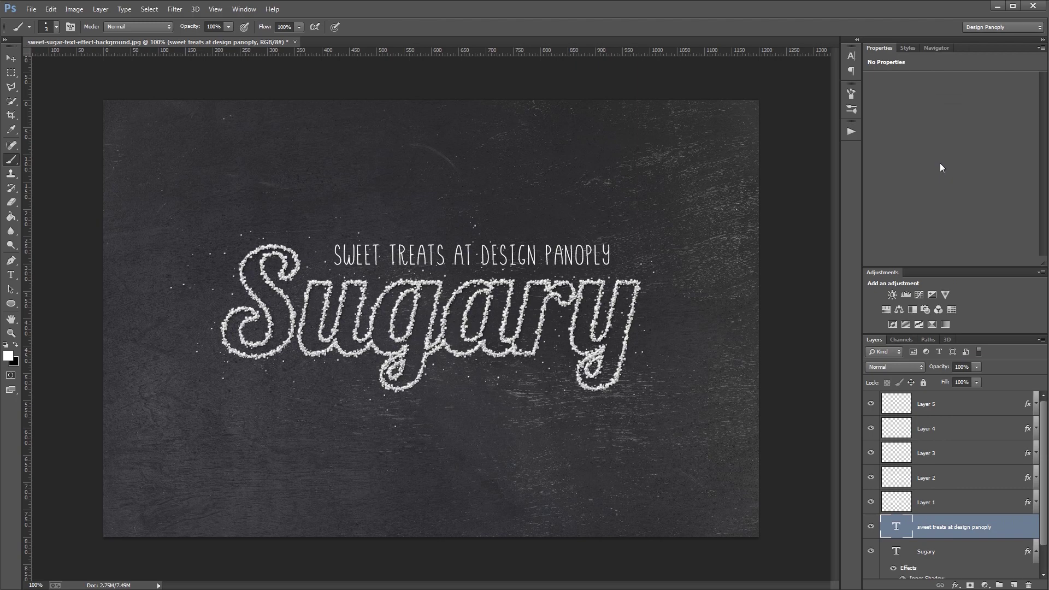
key(Return)
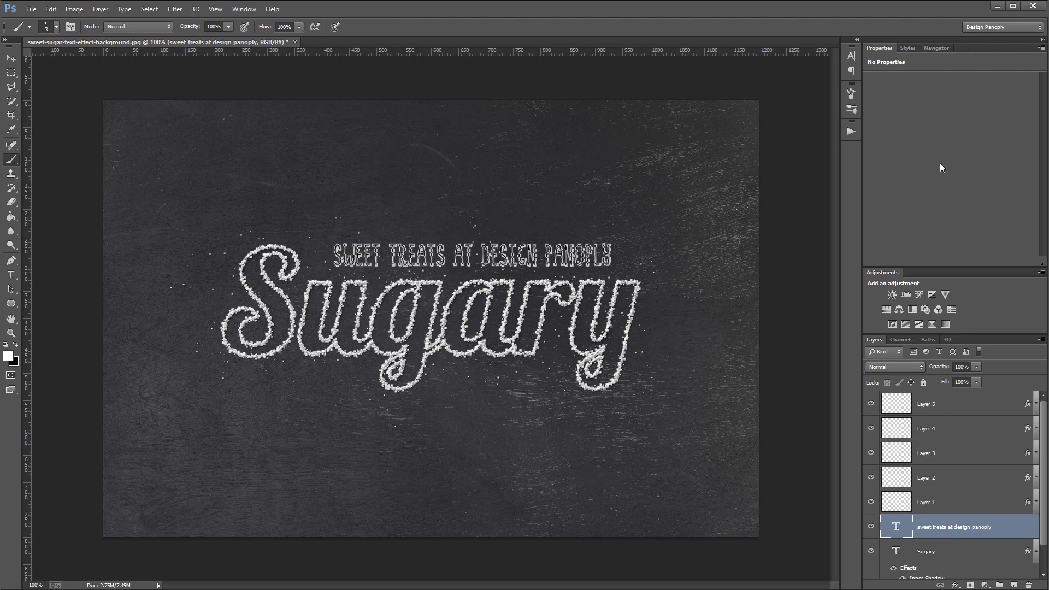
click(872, 527)
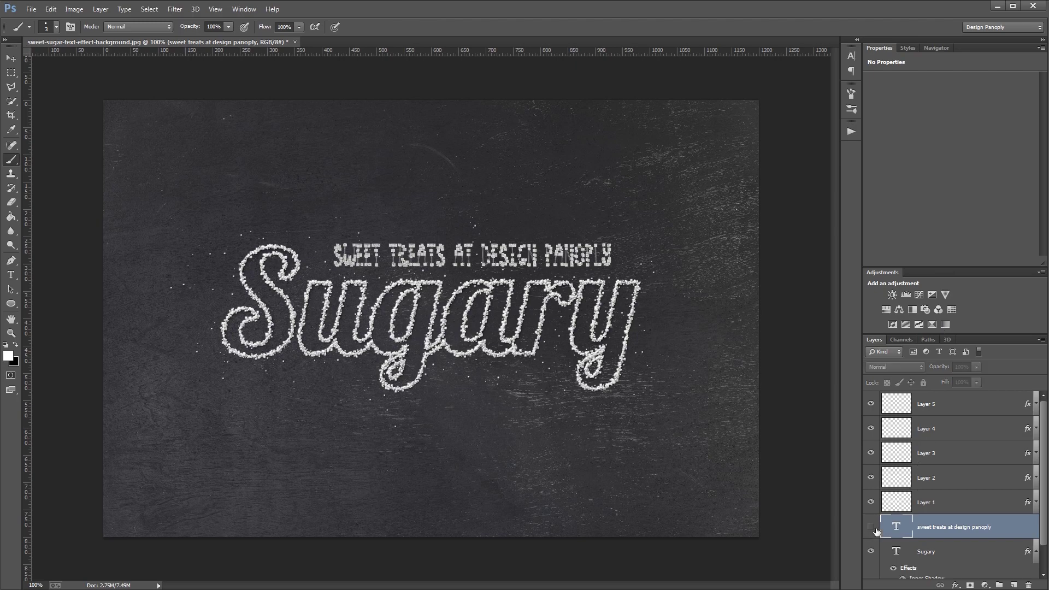
click(1013, 586)
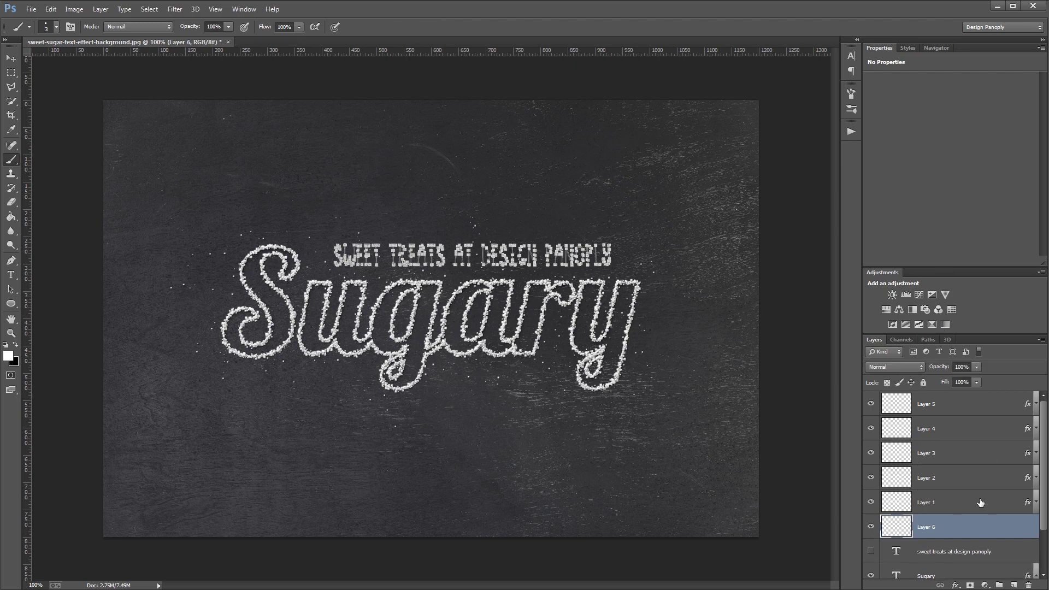
Step: Stroke the tagline path with the sugar brush and hide the path outline
click(11, 290)
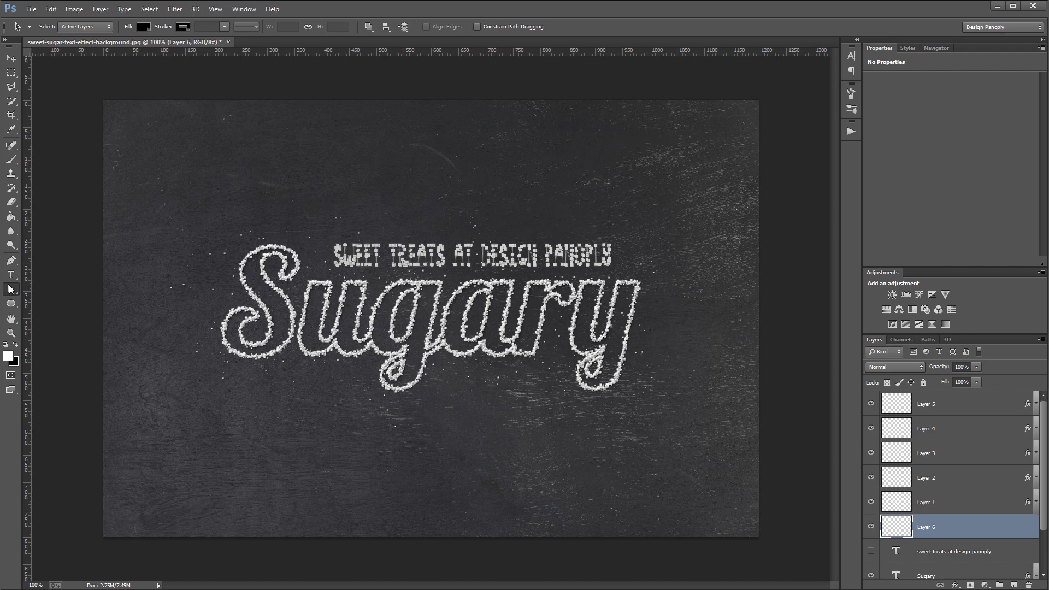
right_click(452, 254)
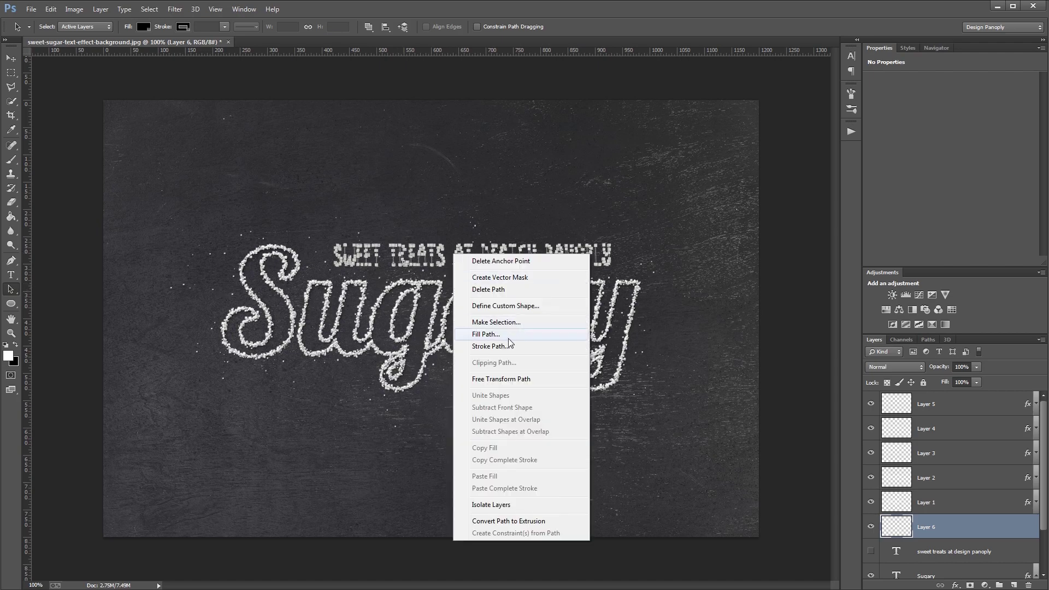
click(491, 346)
key(Return)
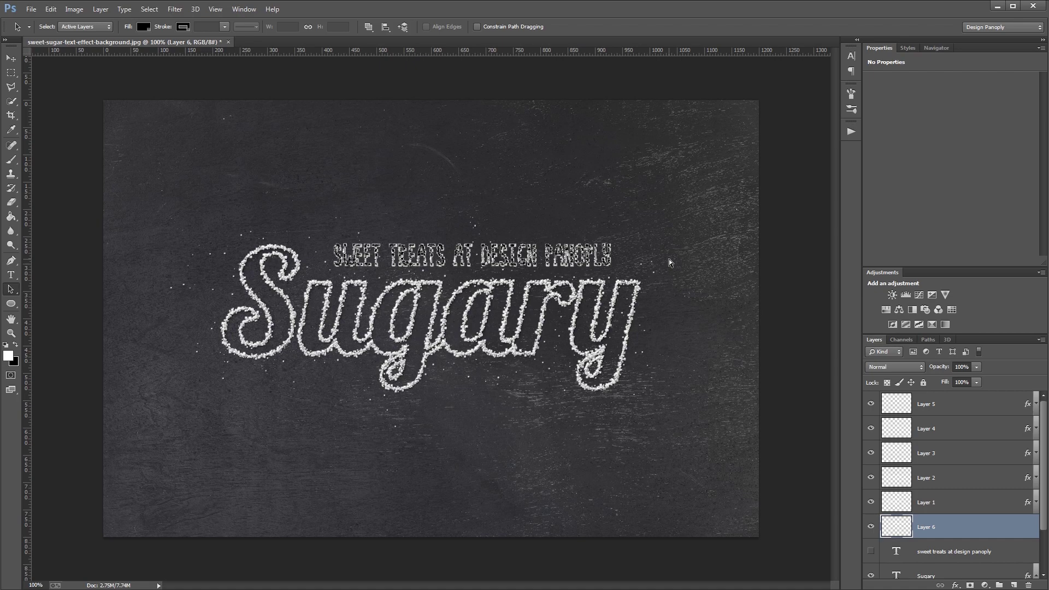
key(Return)
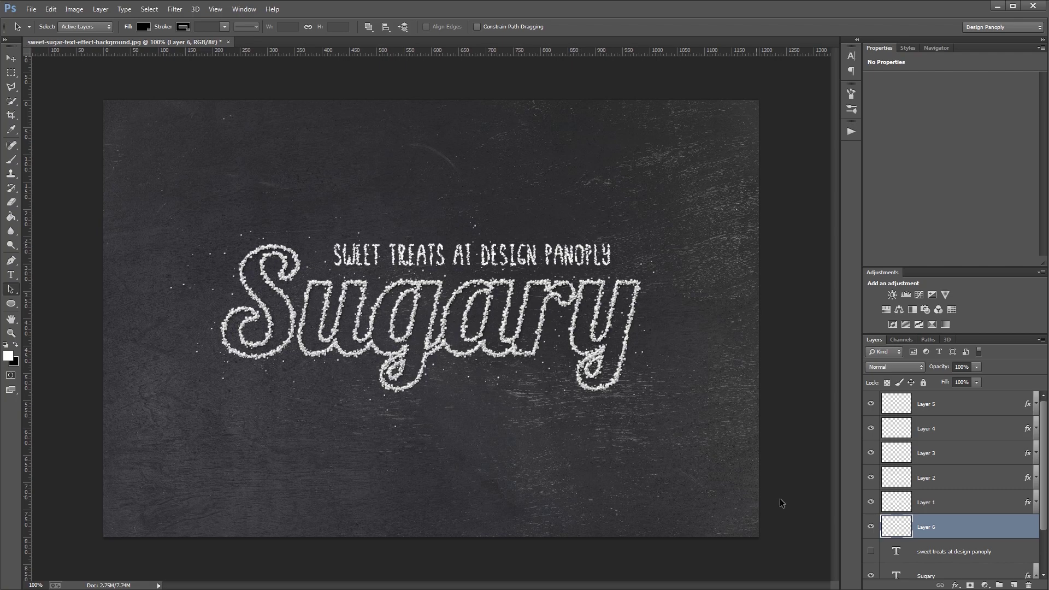
Step: Paste the copied bevel, colour overlay and drop shadow style onto Layer 6
right_click(990, 525)
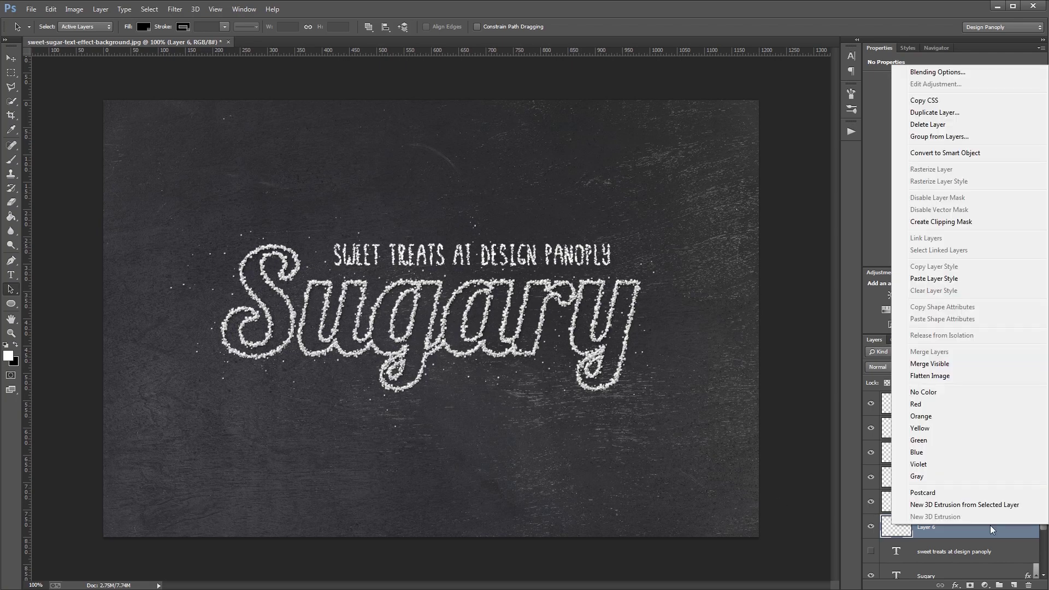
click(922, 279)
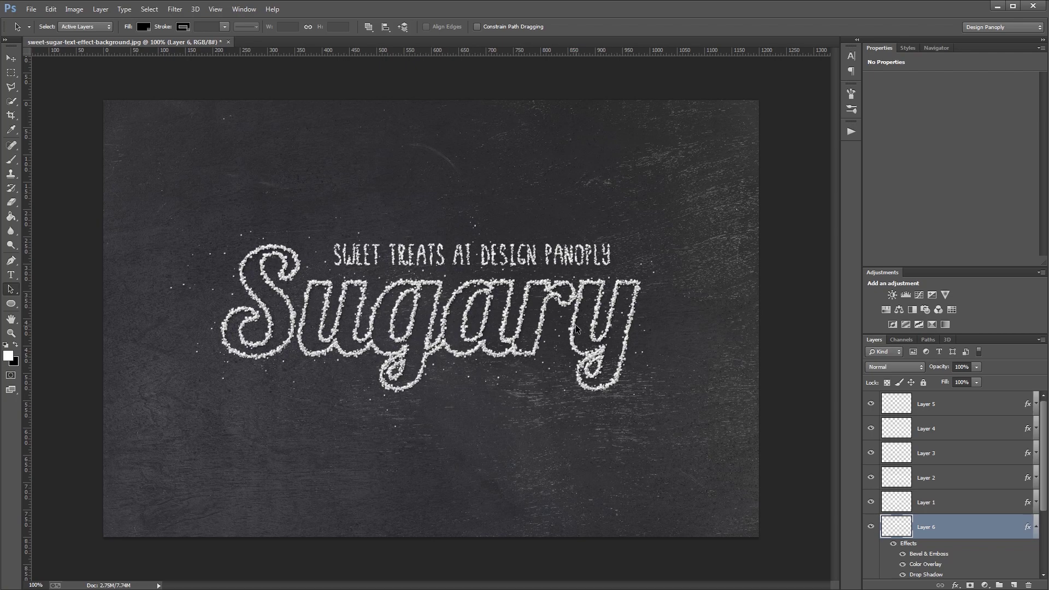
click(954, 407)
Step: Add a Curves adjustment above Layer 5, replacing its vector mask with a white layer mask
key(v)
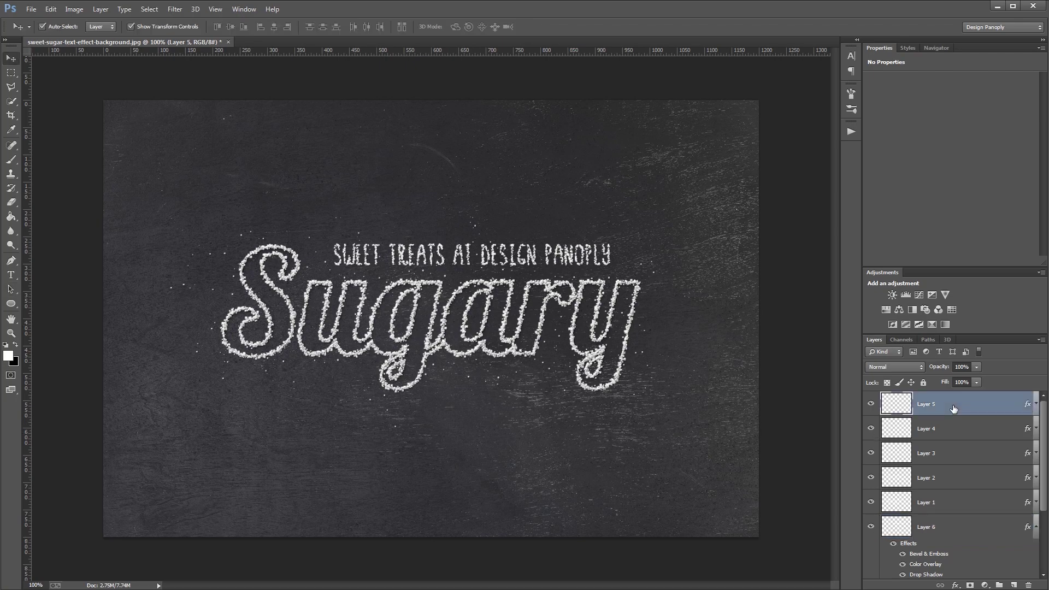
click(919, 295)
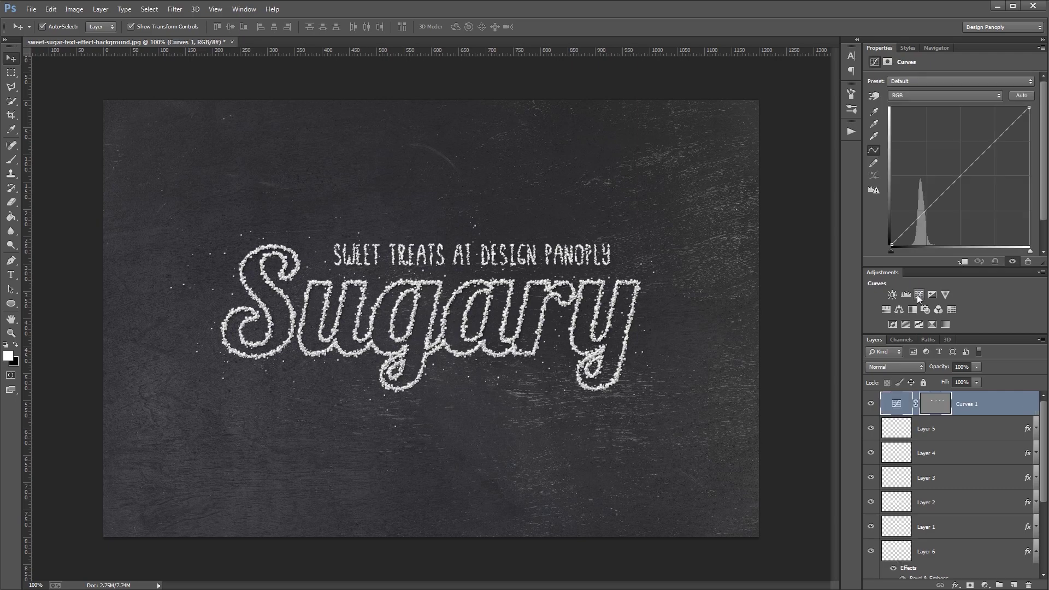
right_click(945, 404)
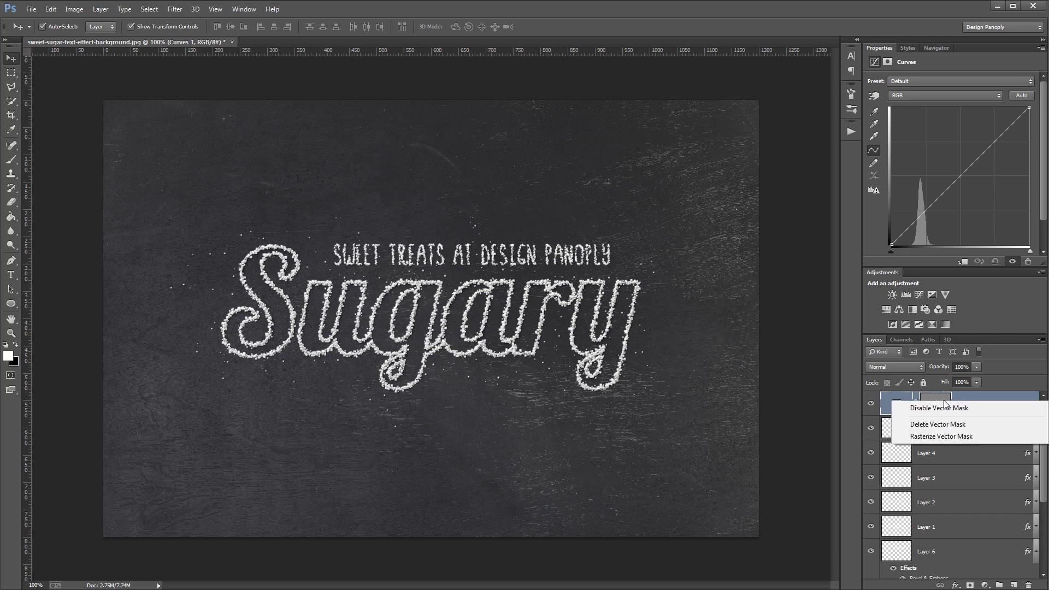
click(945, 426)
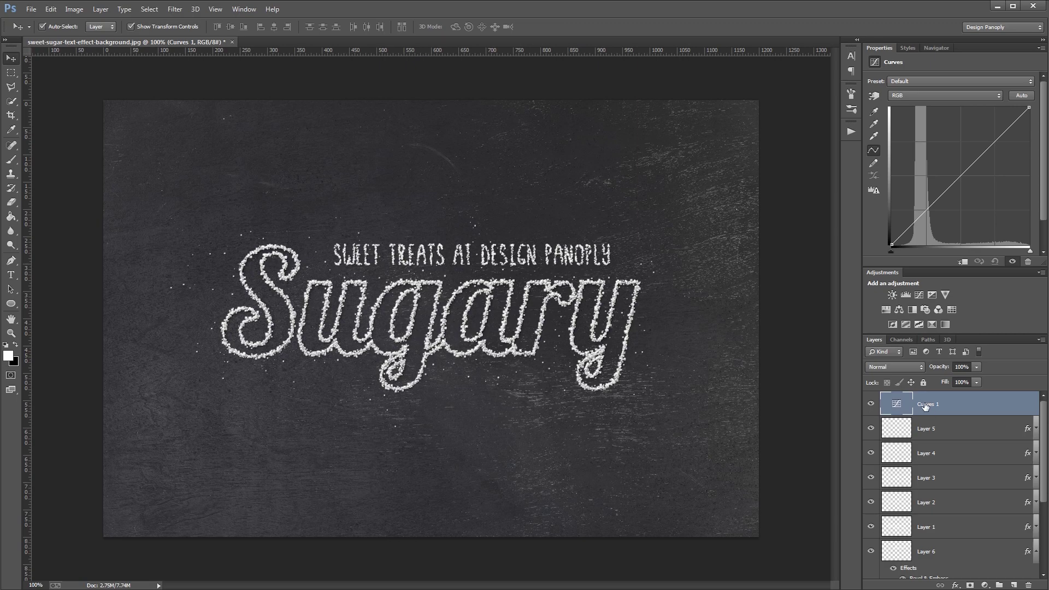
click(969, 586)
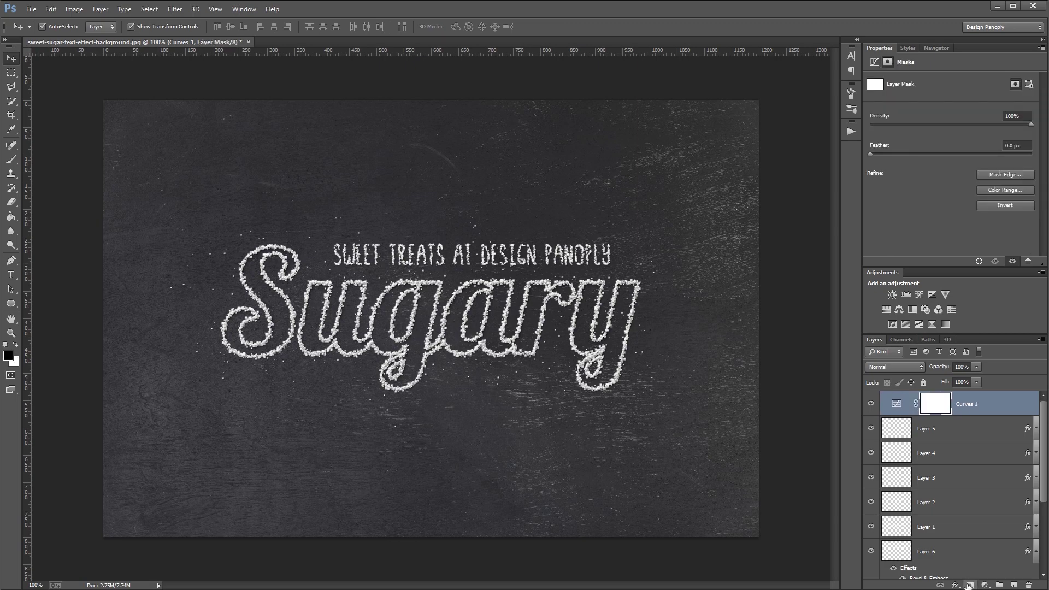
Step: Set the brush size to about 900 and display the Curves 1 RGB curve
click(11, 159)
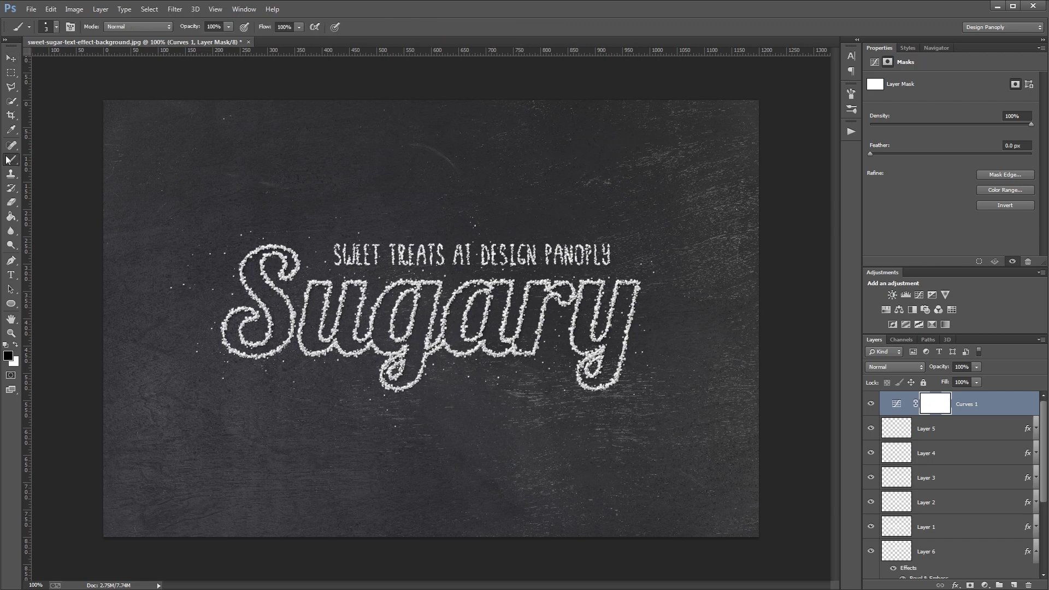
click(56, 26)
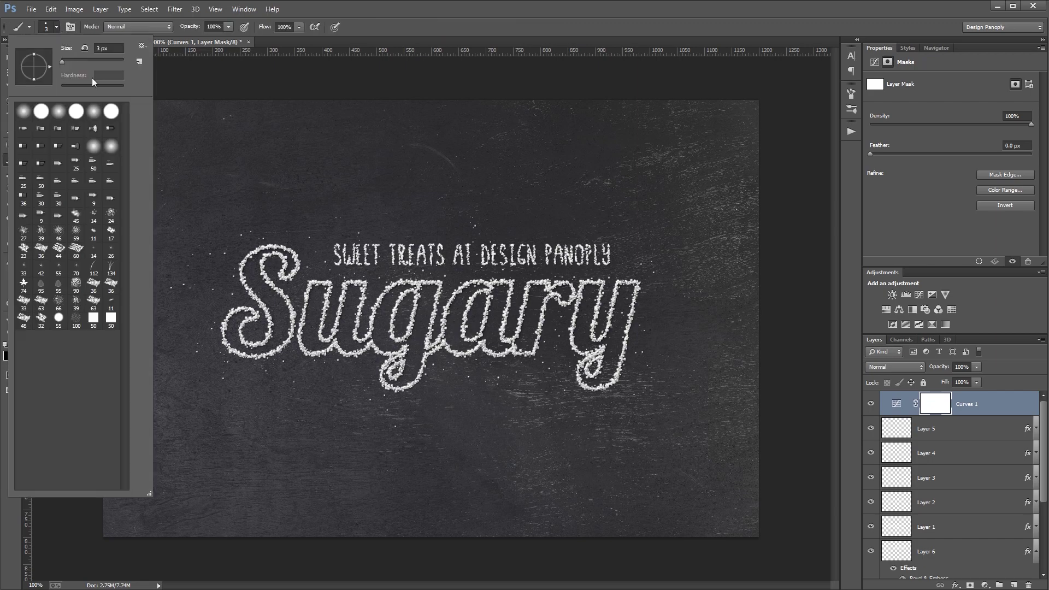
click(457, 10)
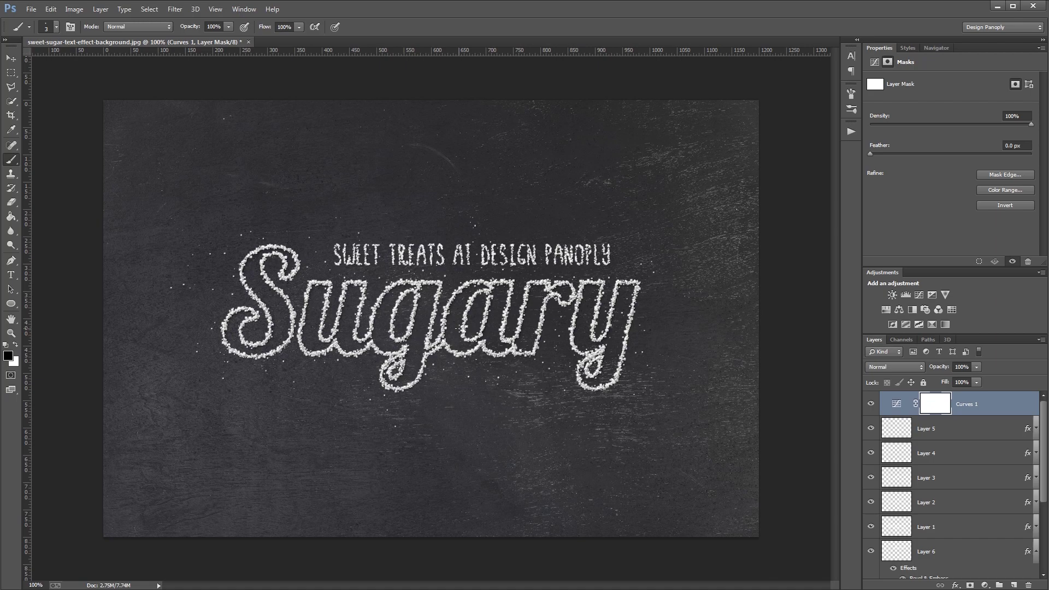
key(bracketright)
key(bracketright)
key(bracketright)
key(bracketright)
key(bracketright)
key(bracketright)
key(bracketright)
key(bracketright)
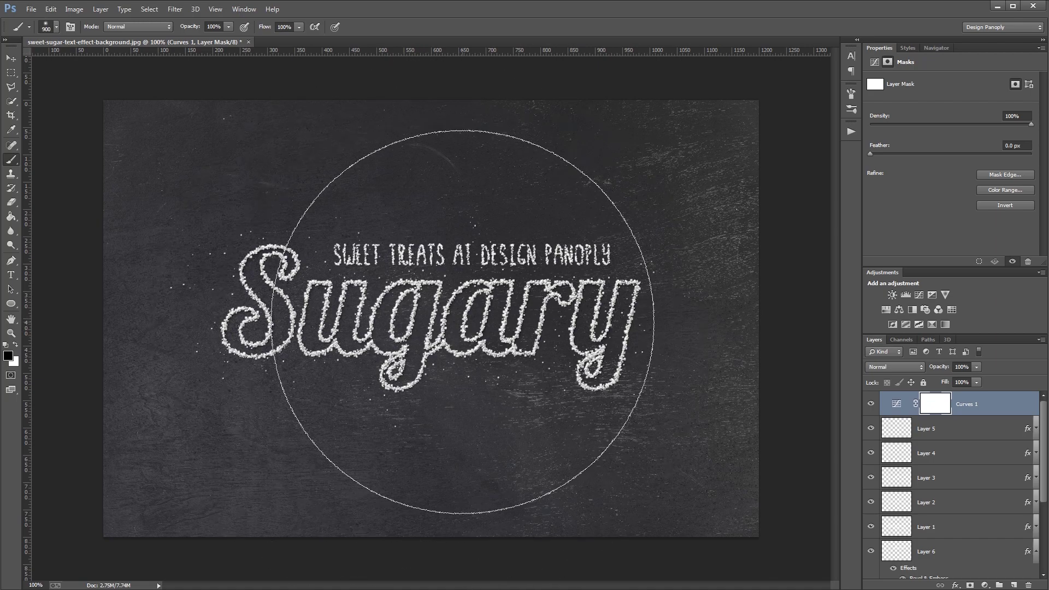
key(bracketleft)
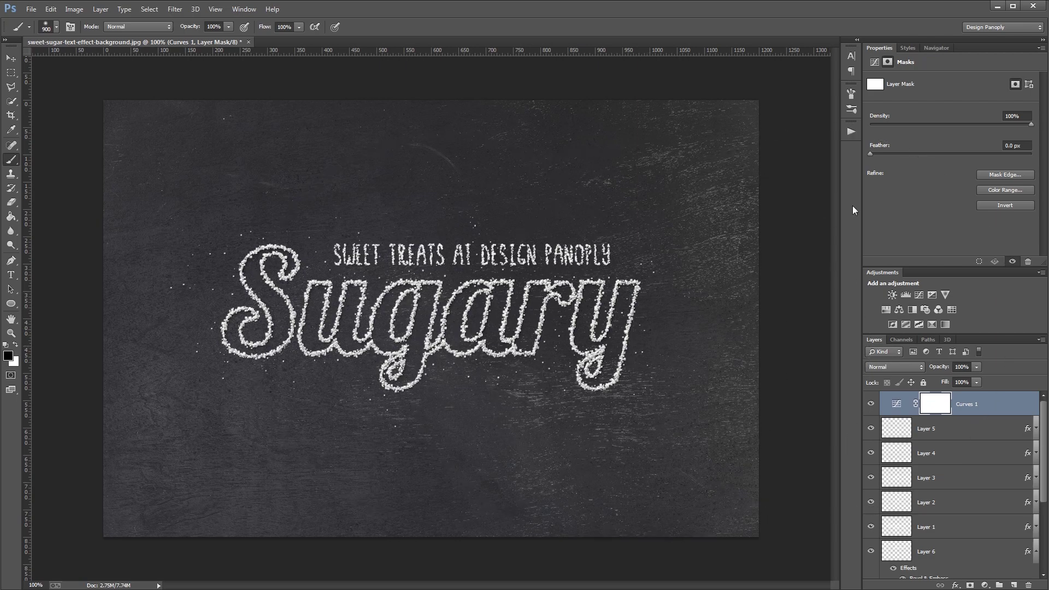
click(874, 62)
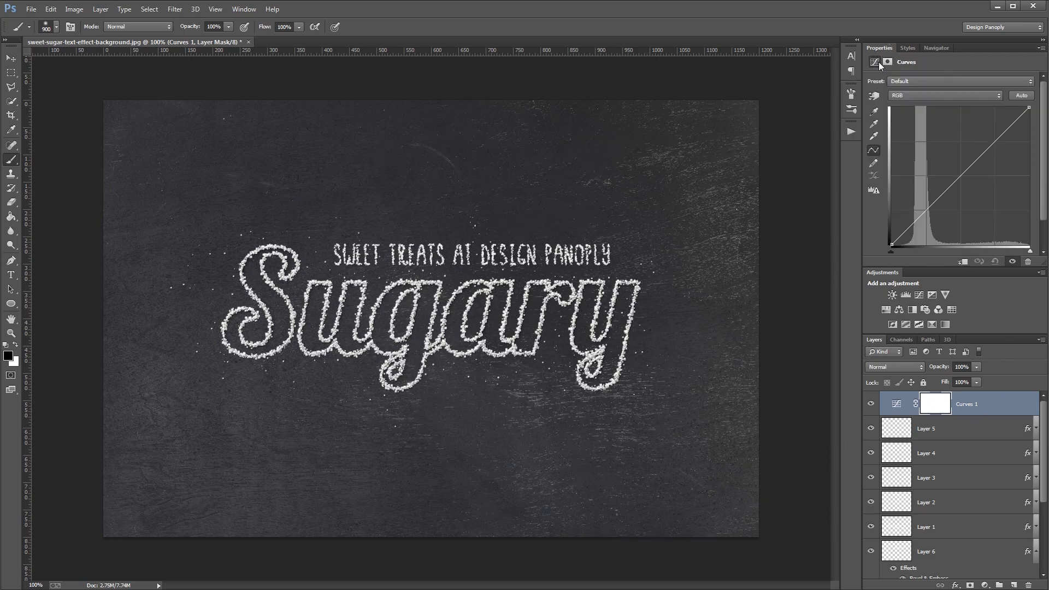
Step: Bow the RGB curve downward and paint the mask's centre black to vignette the edges
drag(960, 175, 976, 196)
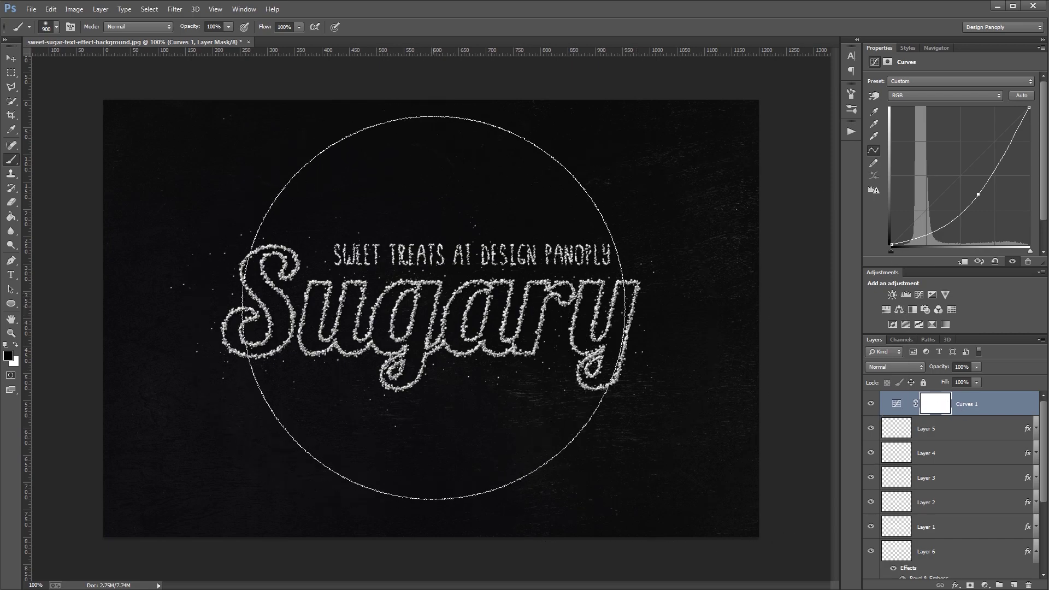
click(417, 326)
mouse_move(417, 326)
mouse_down()
mouse_move(304, 375)
mouse_move(441, 323)
mouse_move(566, 292)
mouse_move(576, 328)
mouse_move(445, 305)
mouse_move(277, 304)
mouse_move(620, 306)
mouse_move(479, 293)
mouse_up()
key(v)
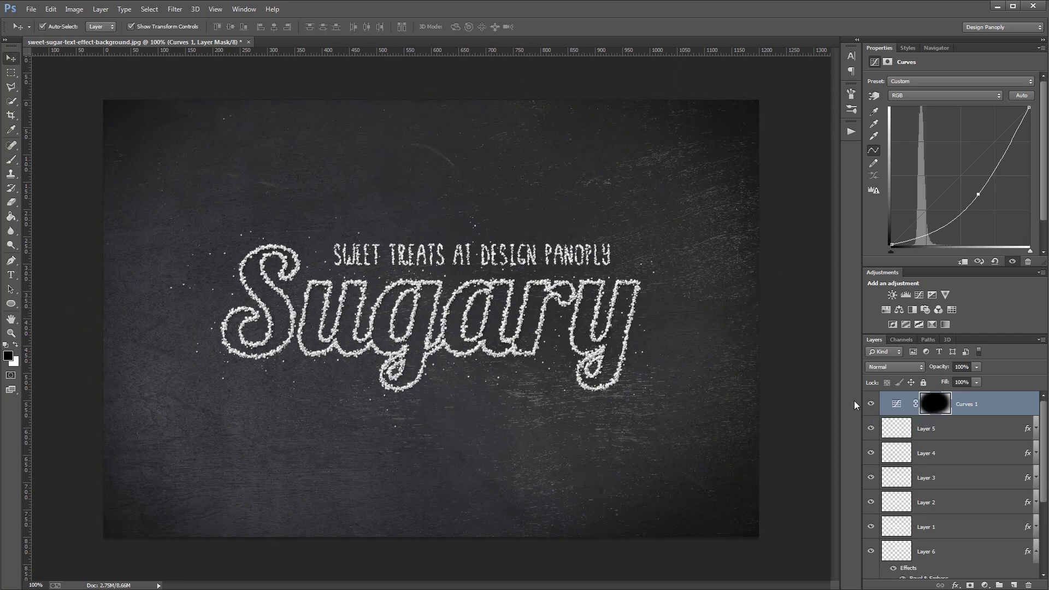
Step: Add a new Gradient fill layer named Gradient Fill 1
click(100, 11)
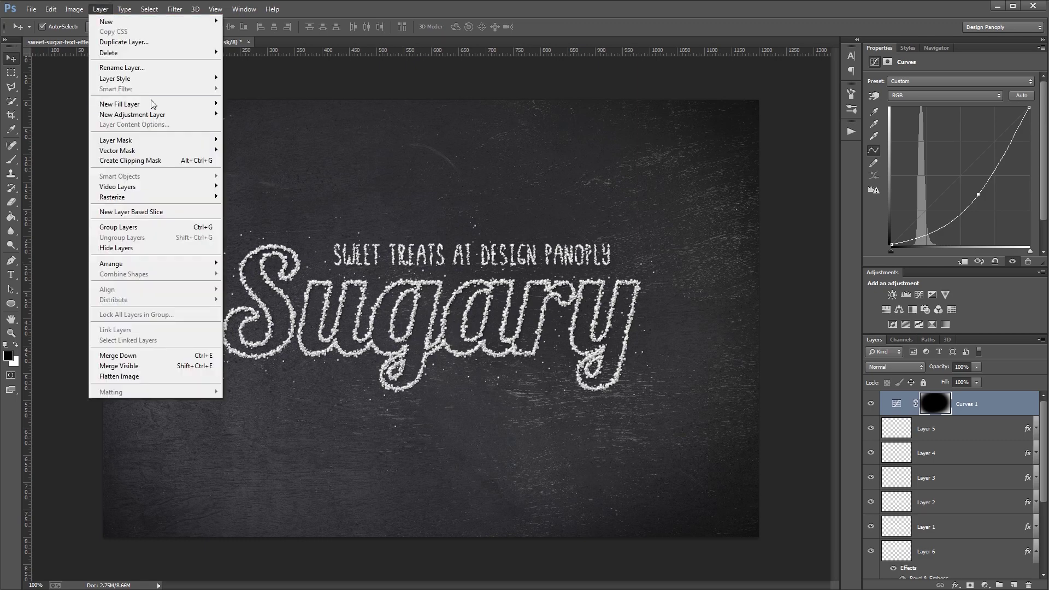
mouse_move(155, 108)
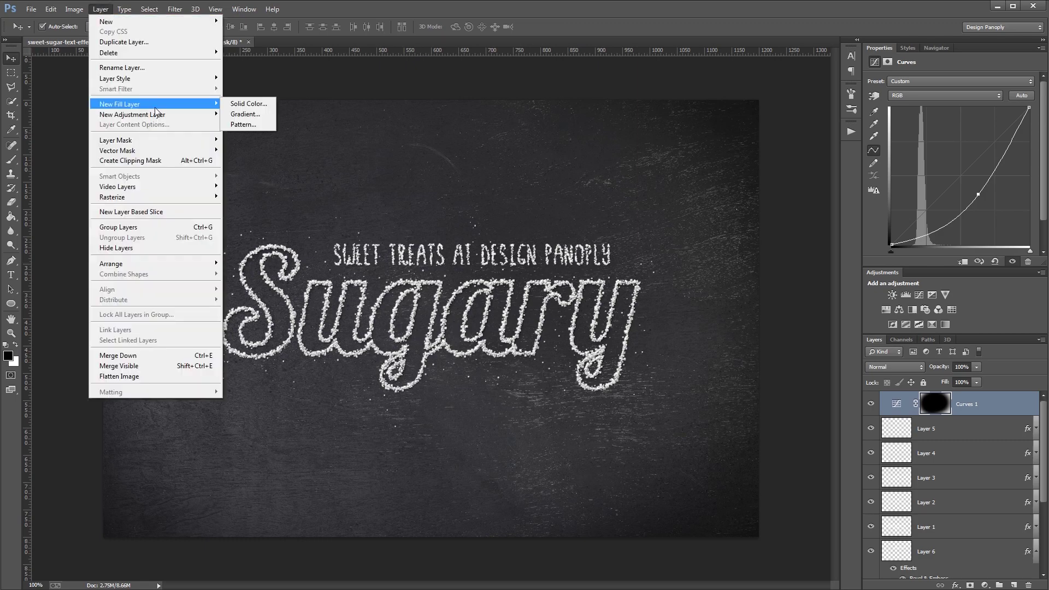
click(255, 114)
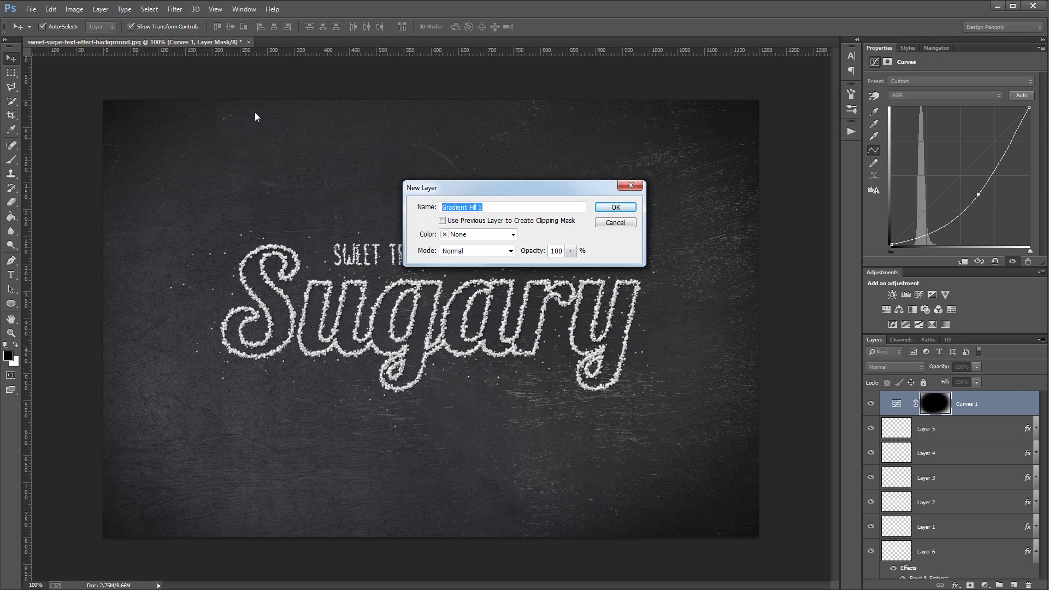
click(605, 208)
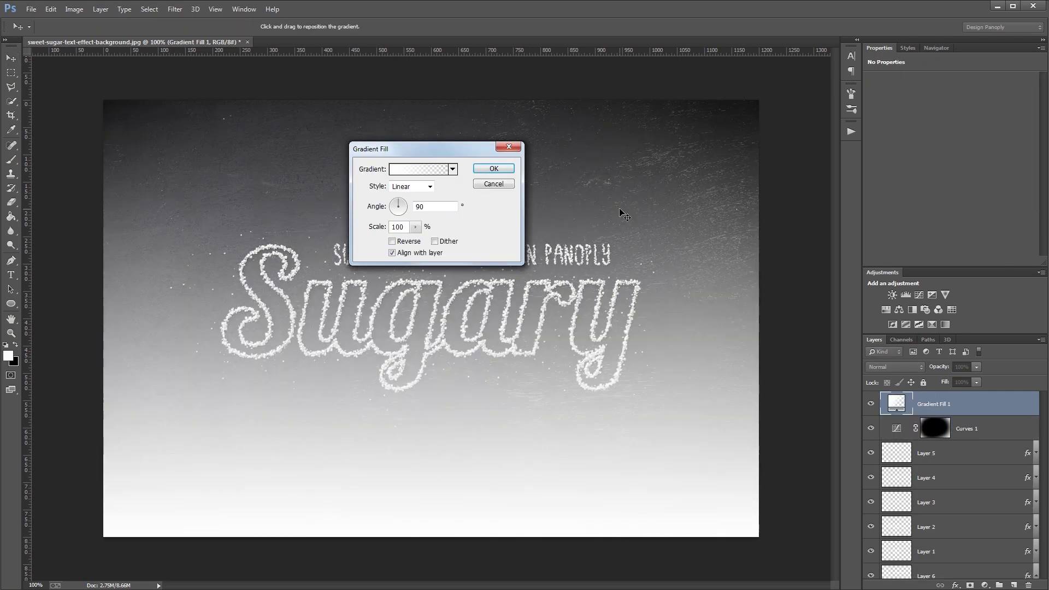
Step: Set the gradient to black-to-white Foreground to Background at 120° angle, reversed
click(445, 169)
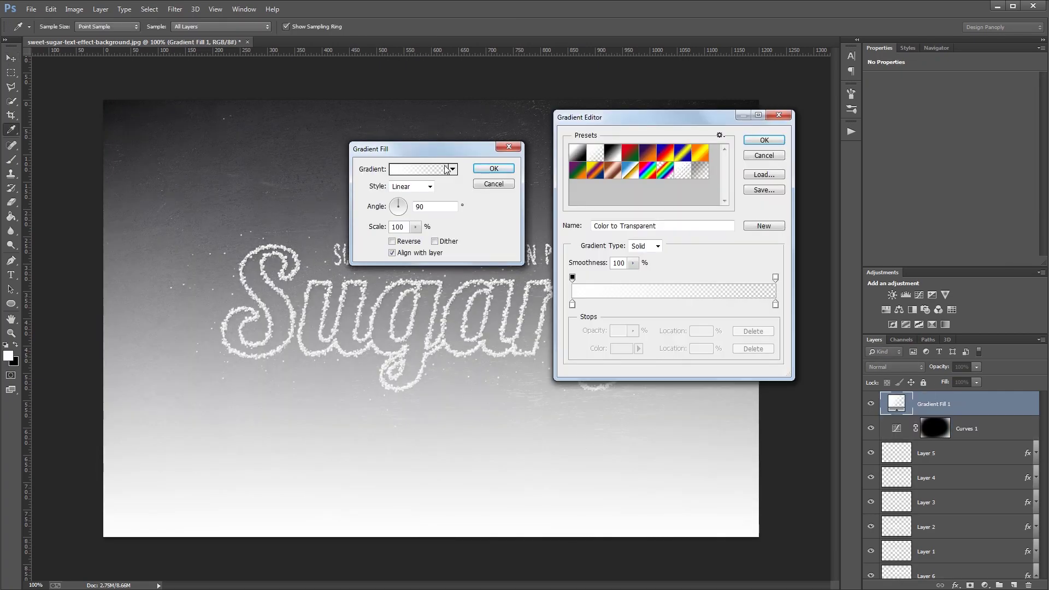
click(577, 155)
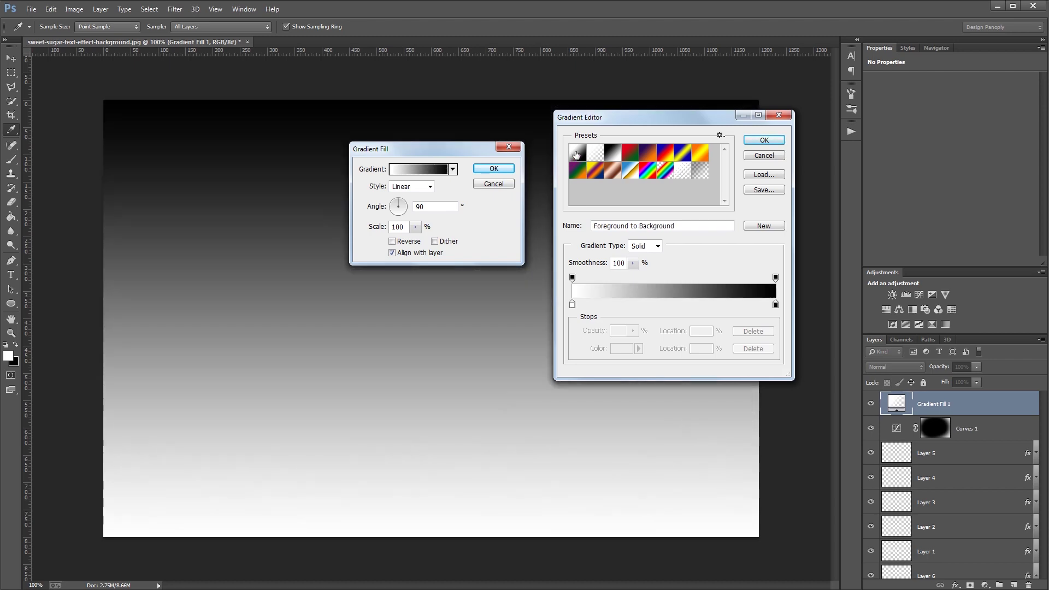
click(770, 143)
double_click(437, 207)
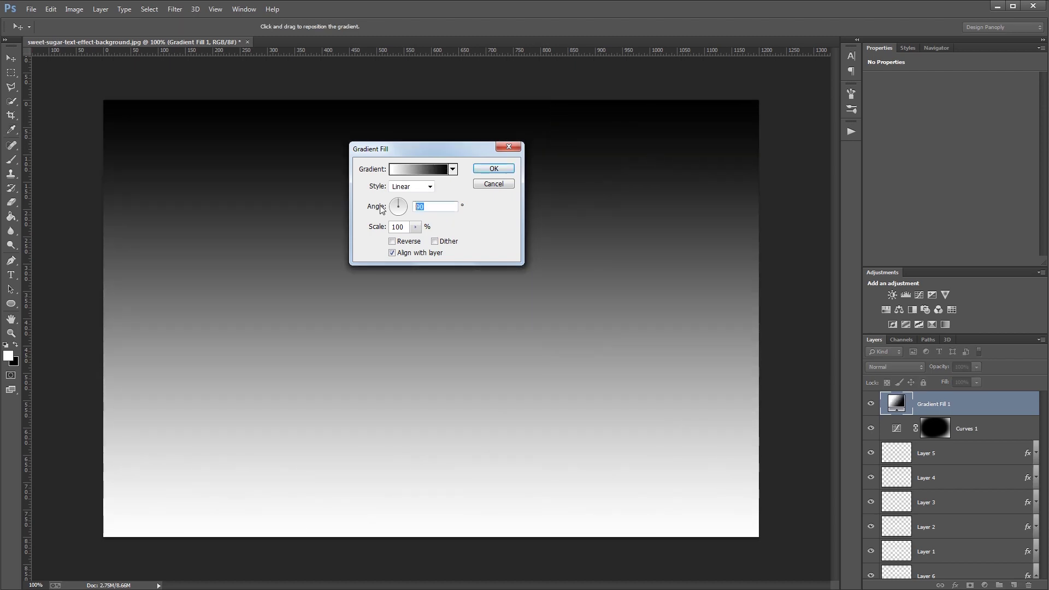
text(120)
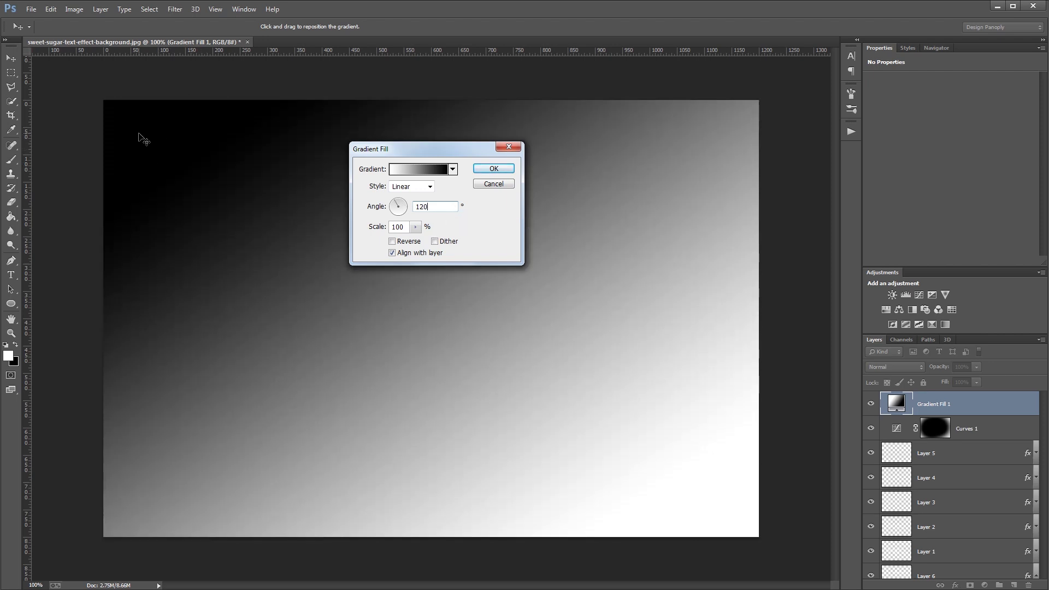
click(405, 244)
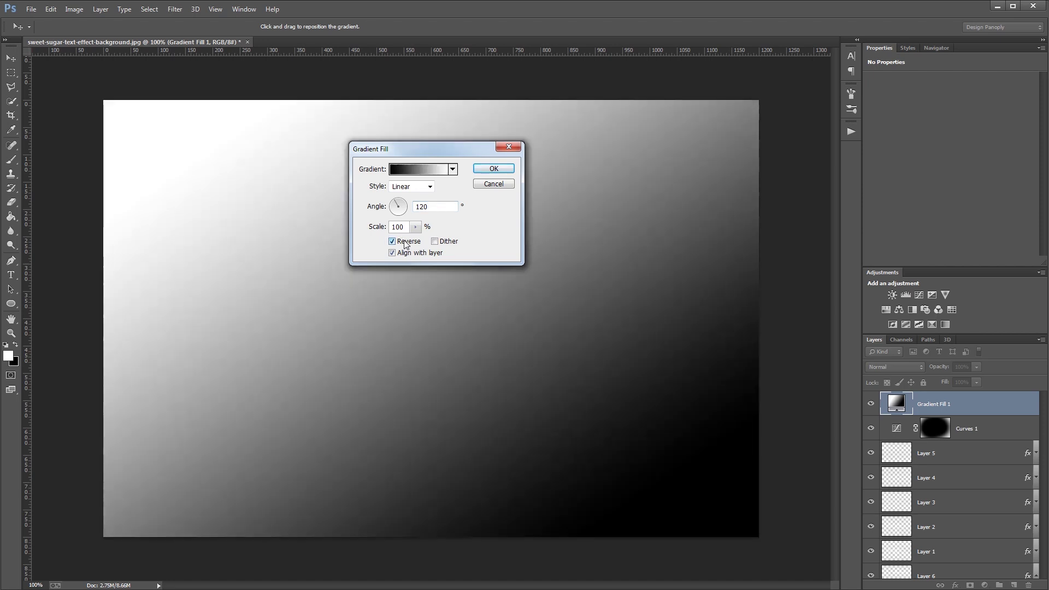
click(493, 168)
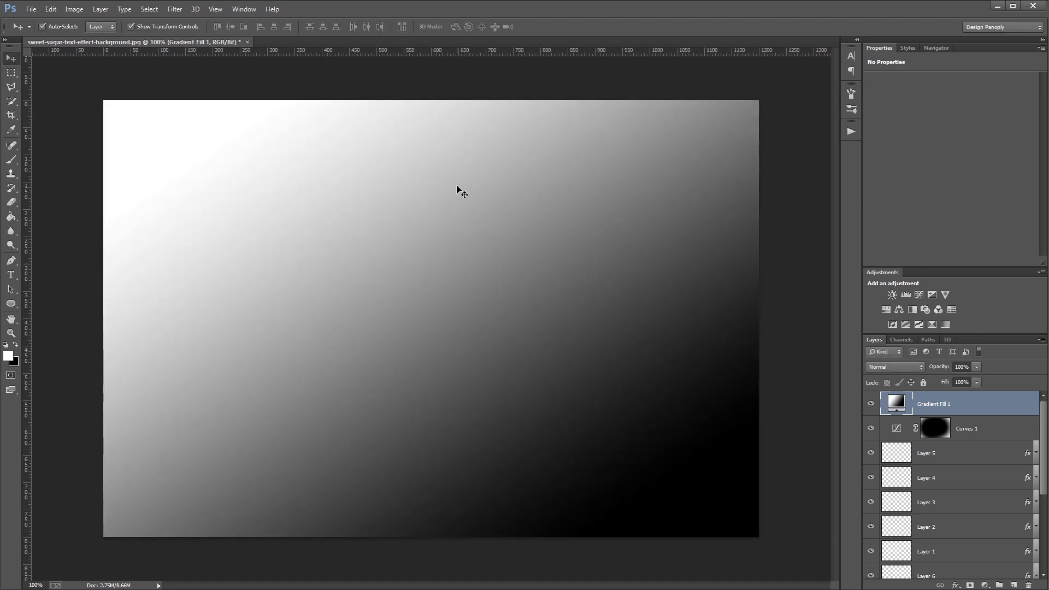
Step: Blend Gradient Fill 1 in Overlay mode with 35% fill
click(915, 367)
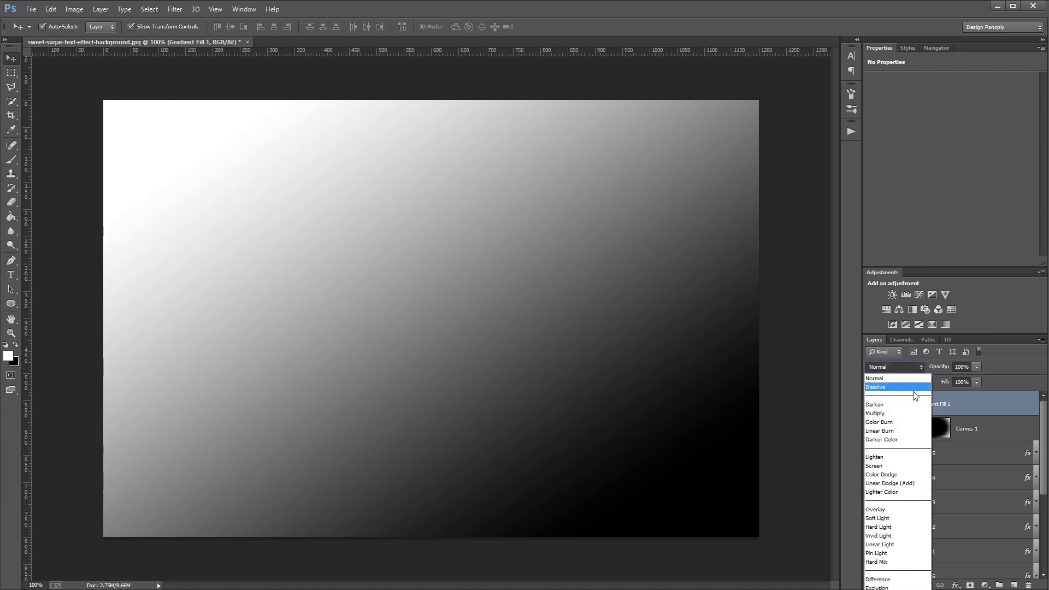
click(899, 509)
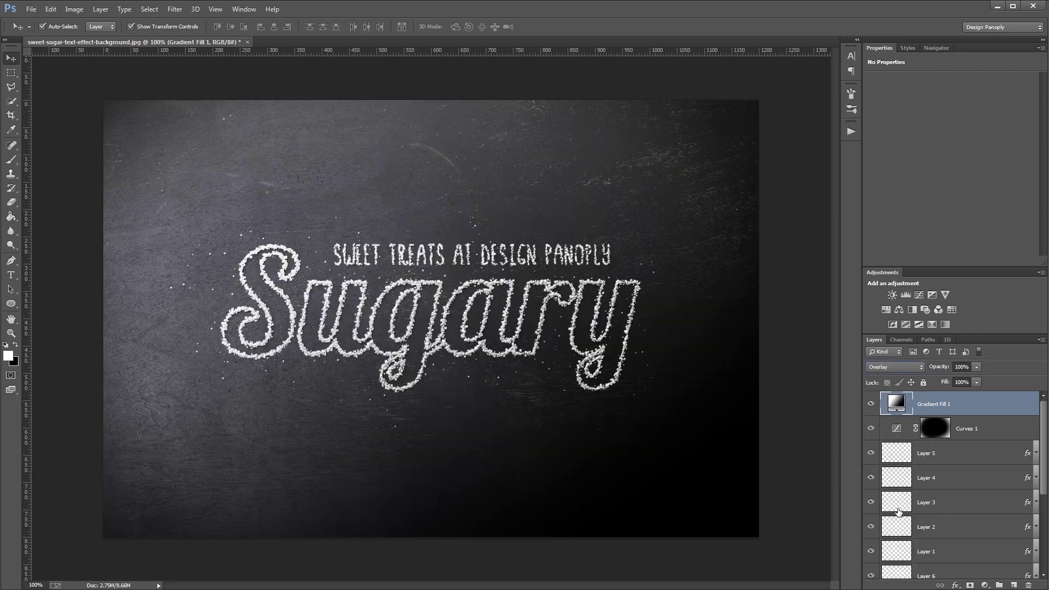
text(35)
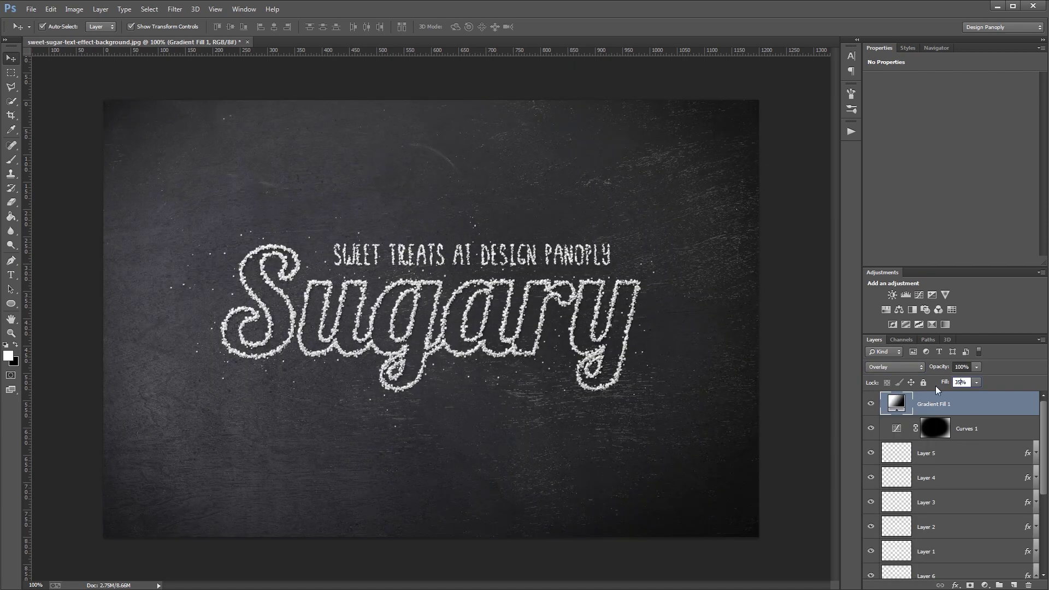
key(Return)
Step: Draw a 400 × 400 px circle with the Ellipse tool
click(15, 307)
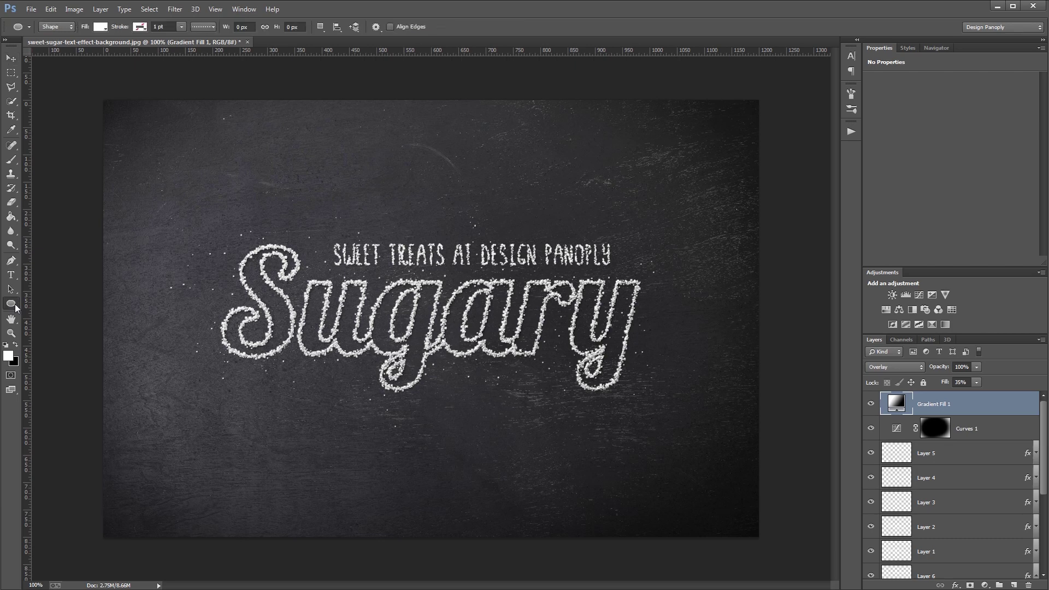
click(286, 285)
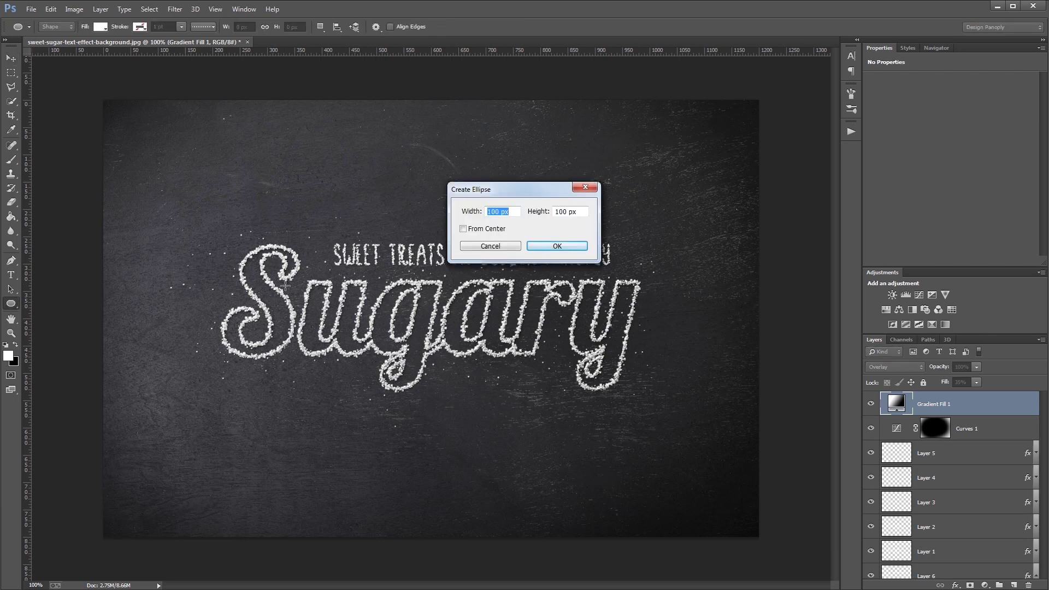
text(400)
key(Tab)
text(400)
key(Return)
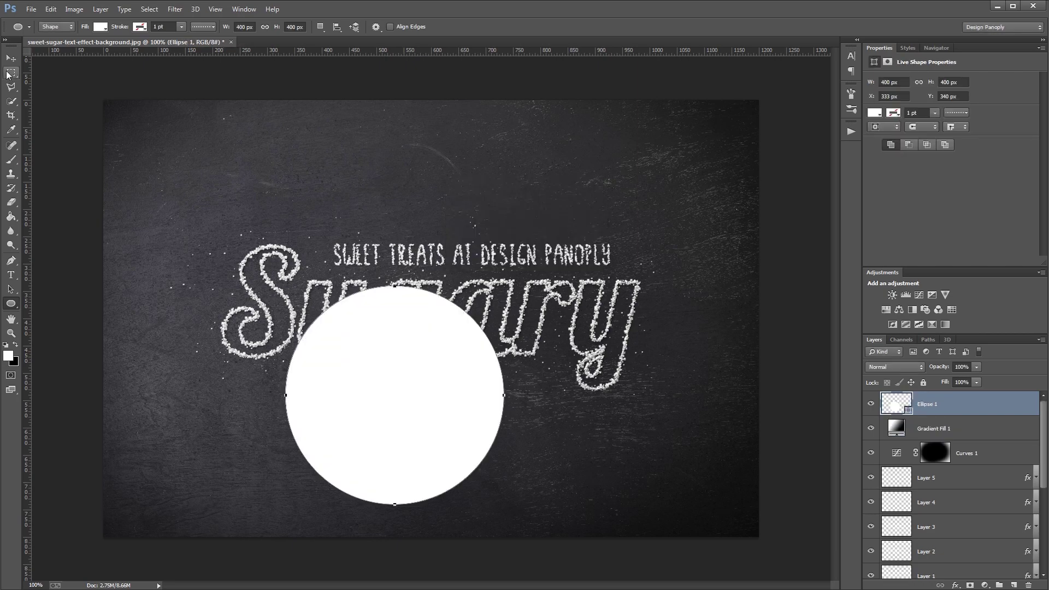
Step: Move the white circle up and left over 'Sug' and show its mask properties
click(10, 58)
drag(446, 396, 398, 285)
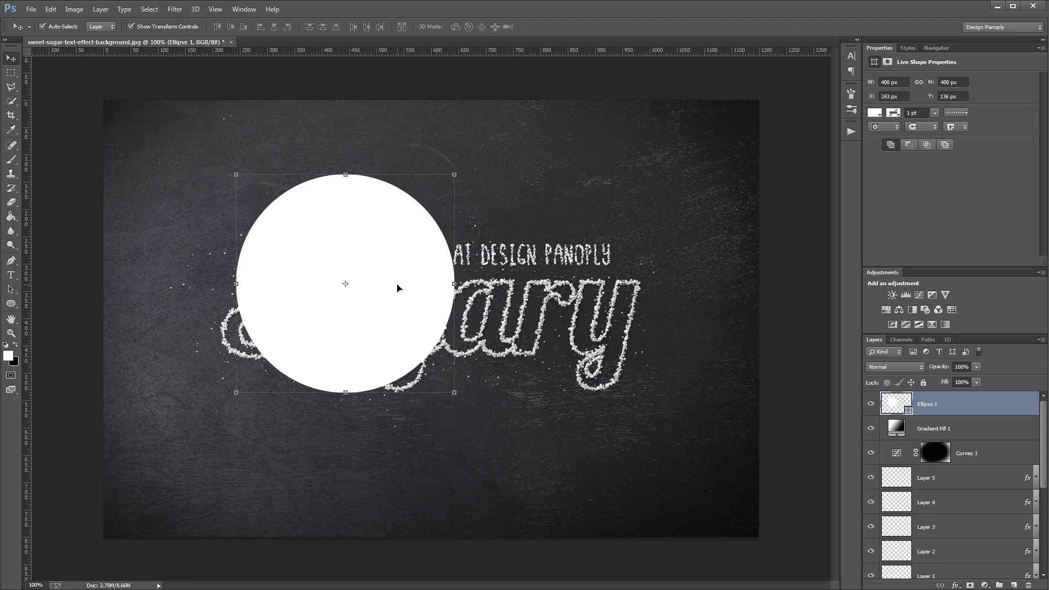
click(887, 66)
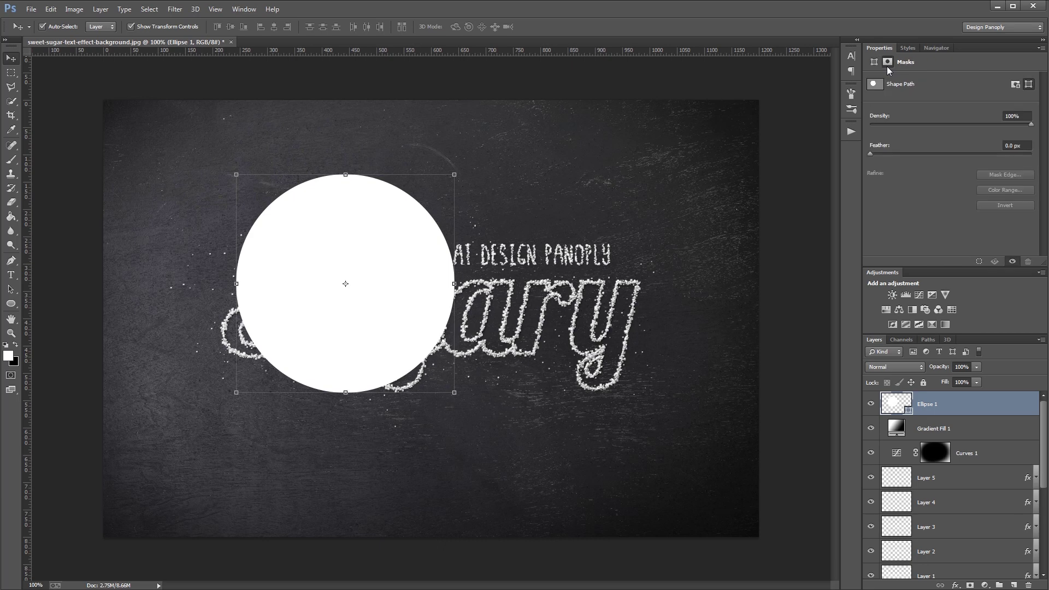
Step: Feather Ellipse 1 by 75 px and blend it in Color Dodge at 0% fill
click(1027, 147)
text(75)
key(Return)
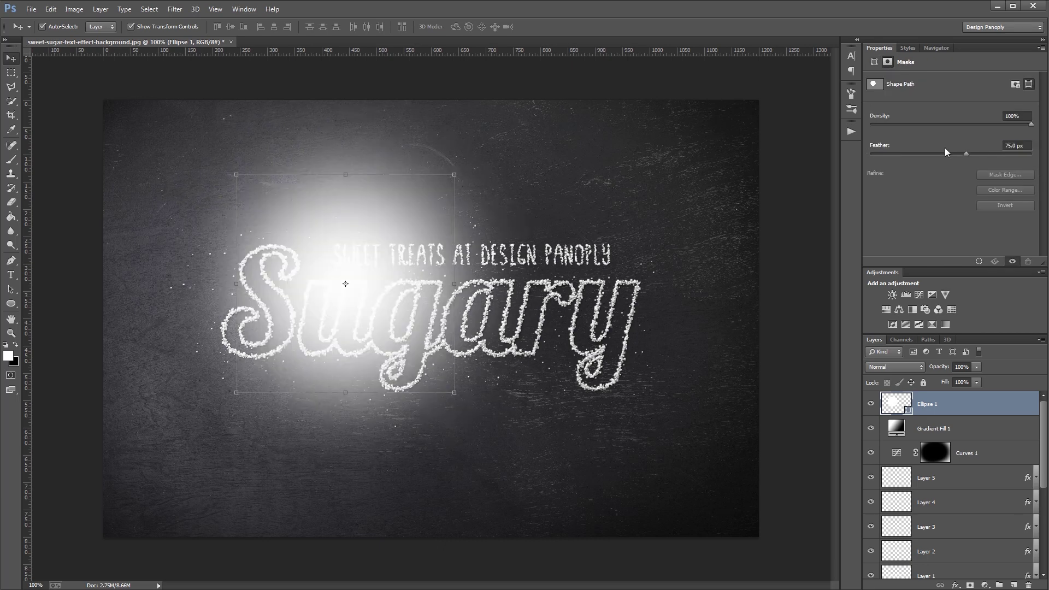
click(901, 367)
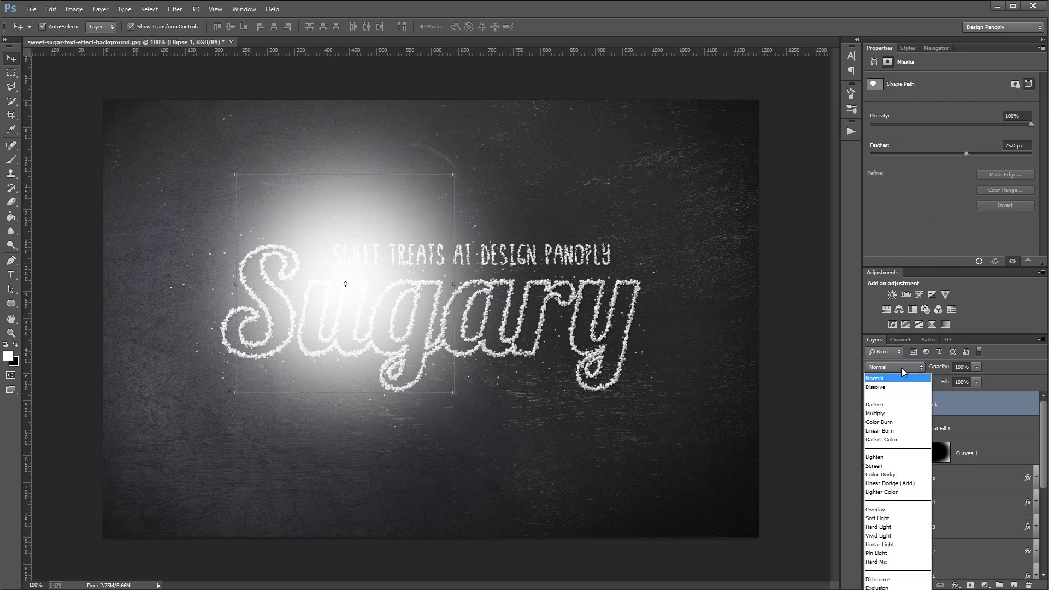
click(891, 474)
click(962, 383)
text(0)
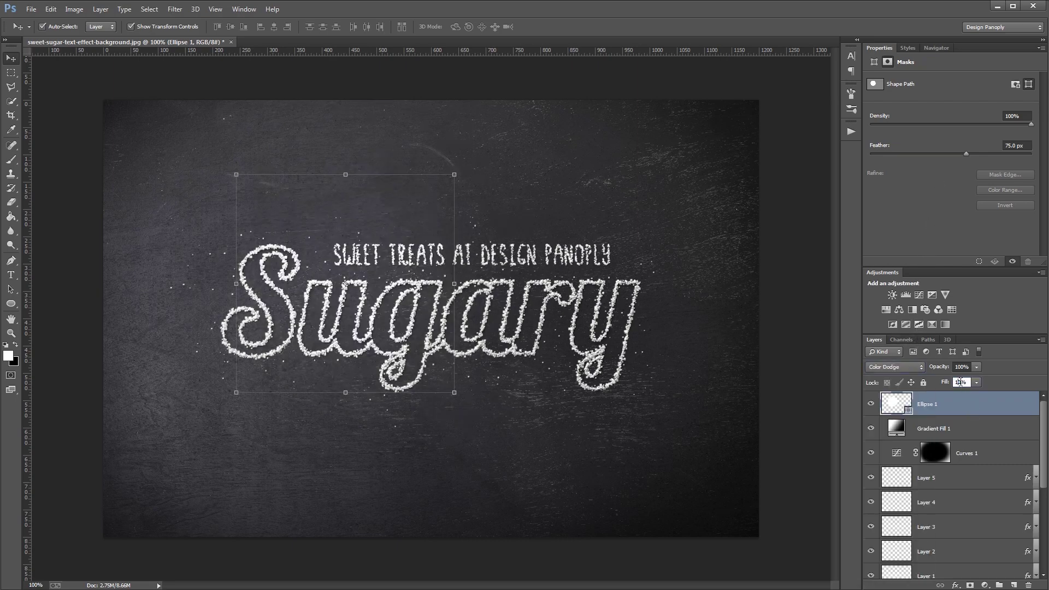
key(Return)
Step: Toggle the spotlight layer's visibility to compare, leaving it visible
click(817, 409)
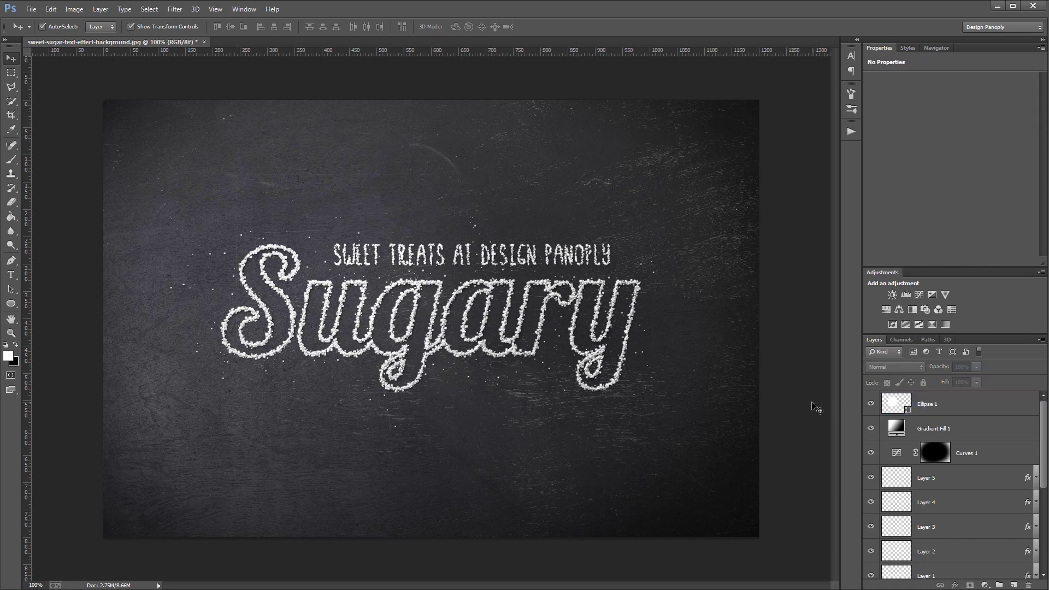
click(871, 404)
click(870, 405)
click(871, 404)
click(870, 405)
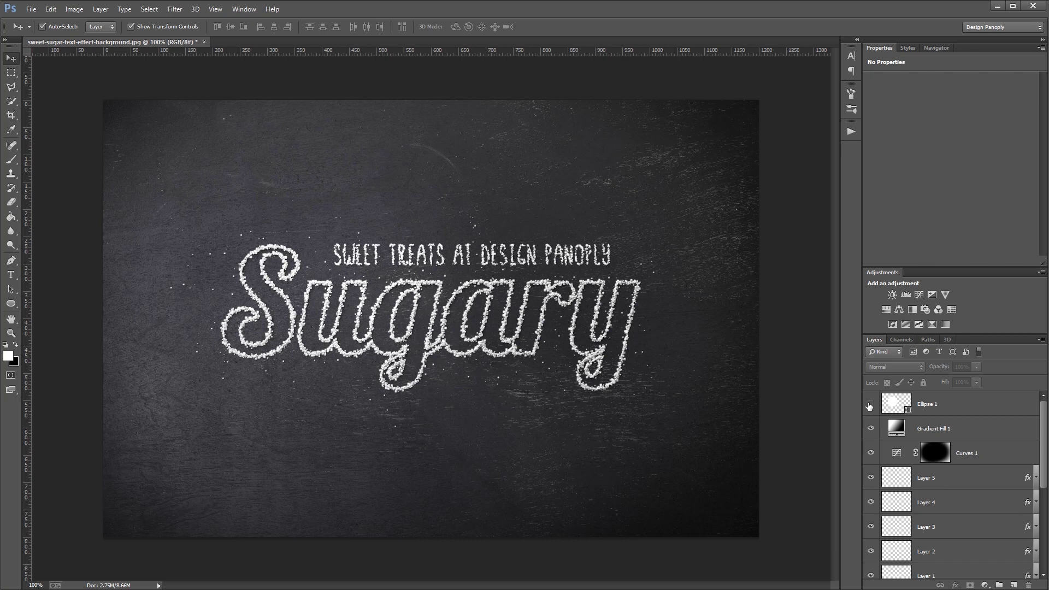